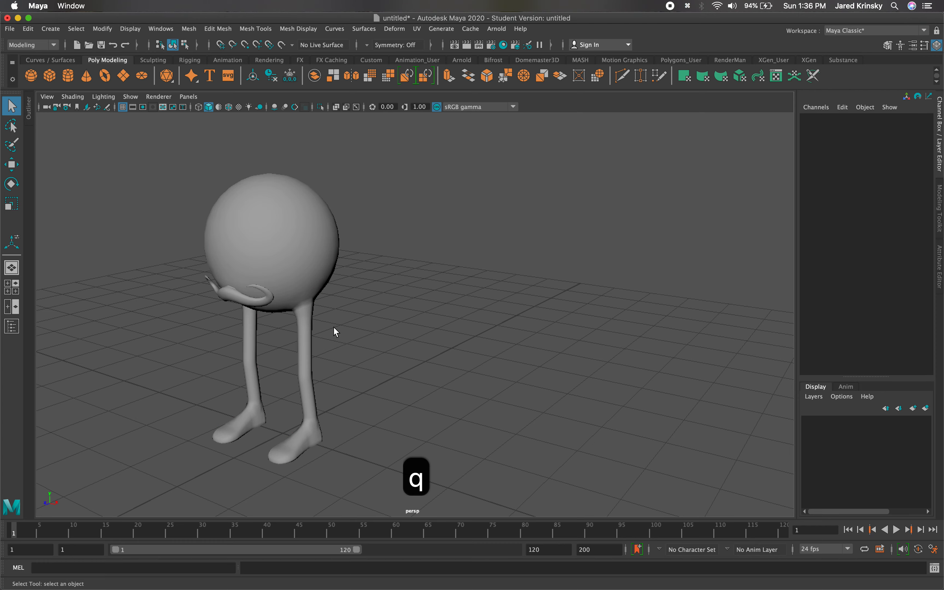
Step: Select the whole character mesh and open the UV Editor to show its UV layout
click(303, 274)
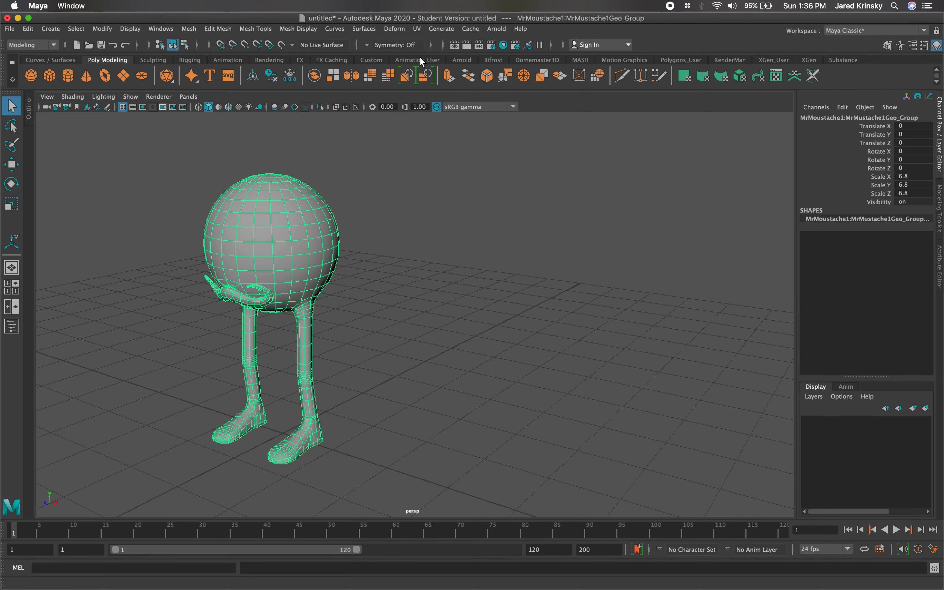
alt+middle_drag(388, 259, 286, 259)
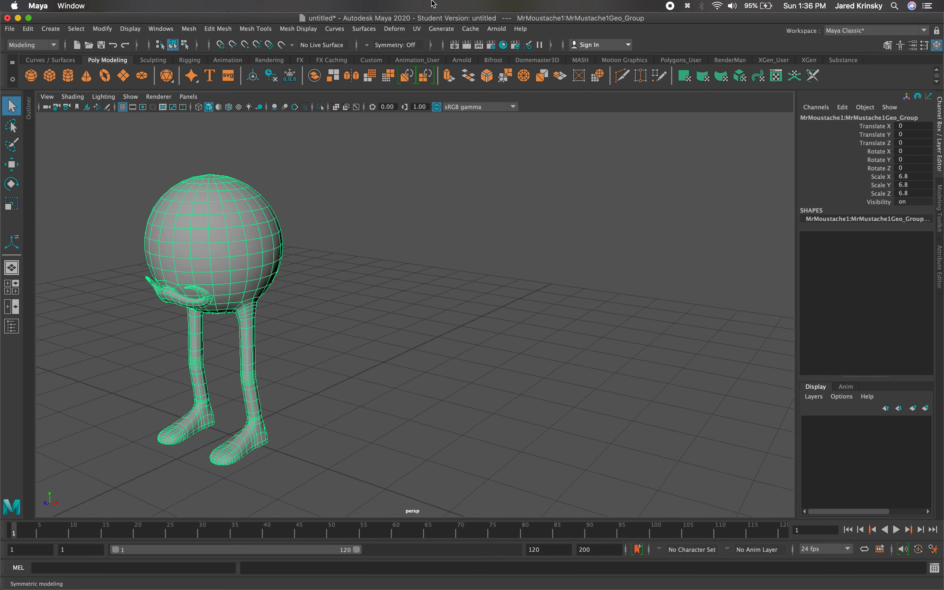
click(417, 28)
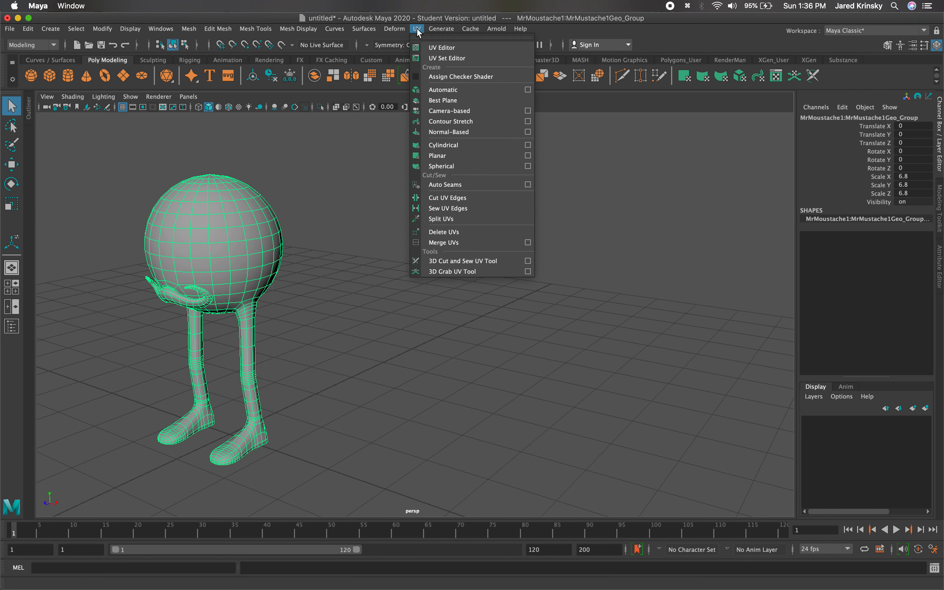
click(439, 49)
alt+middle_drag(582, 272, 522, 277)
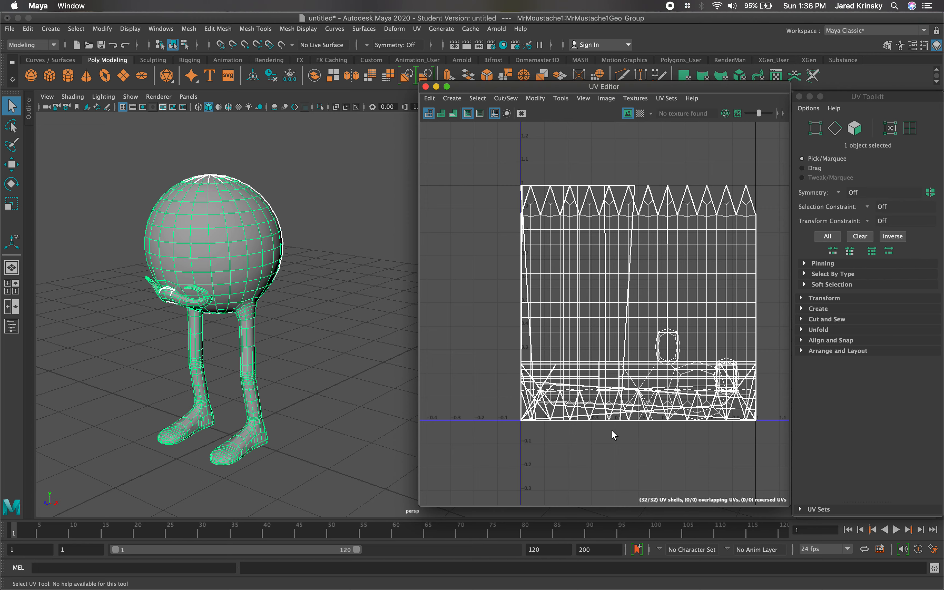
scroll(560, 411, down, 1)
alt+middle_drag(561, 414, 595, 402)
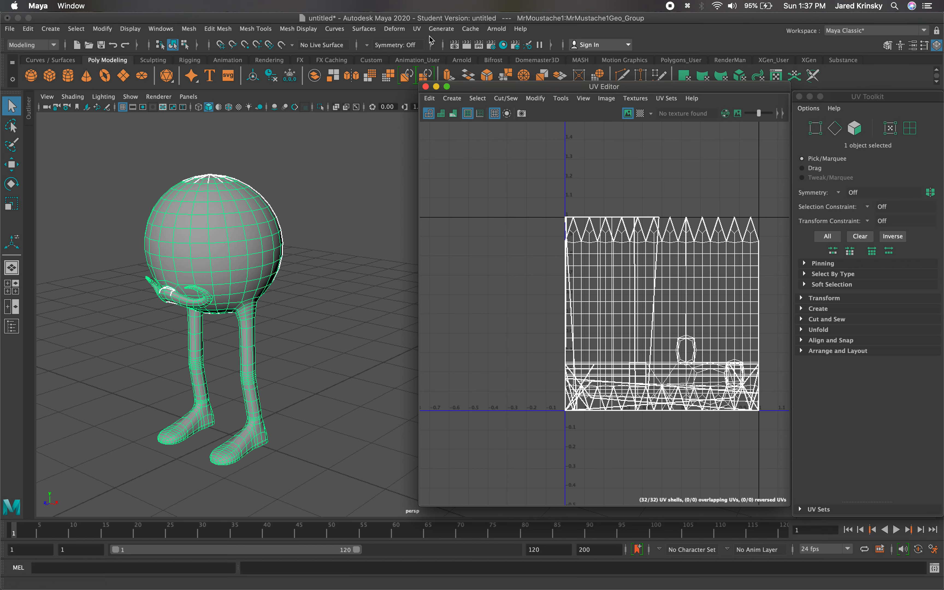
Step: Apply an Automatic UV projection to the character mesh and clear the selection
click(417, 28)
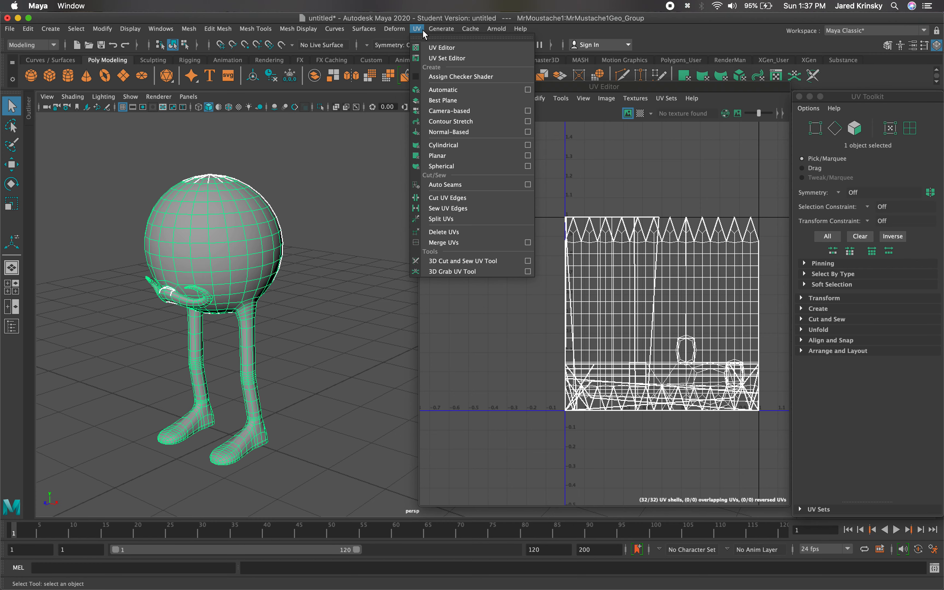
click(444, 90)
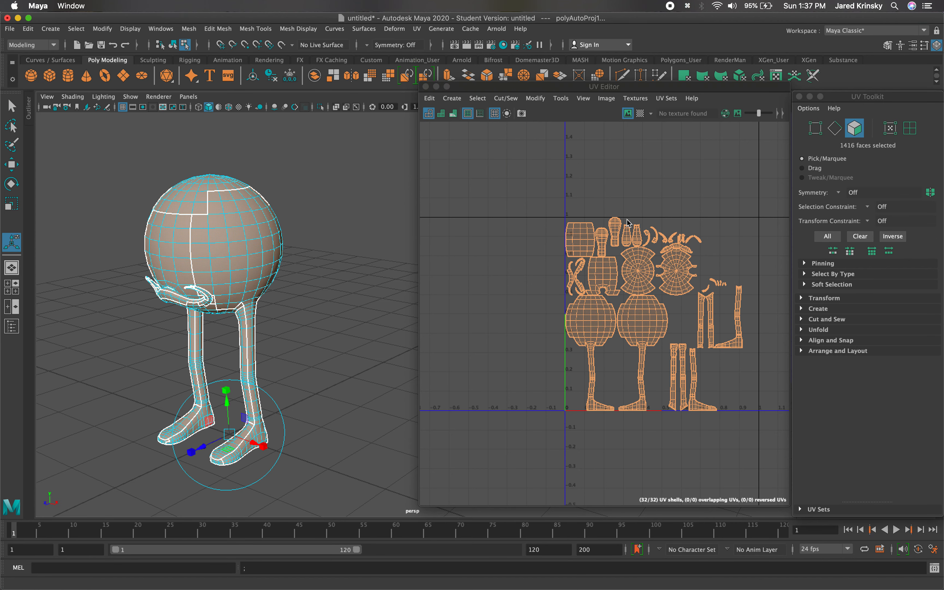
click(707, 351)
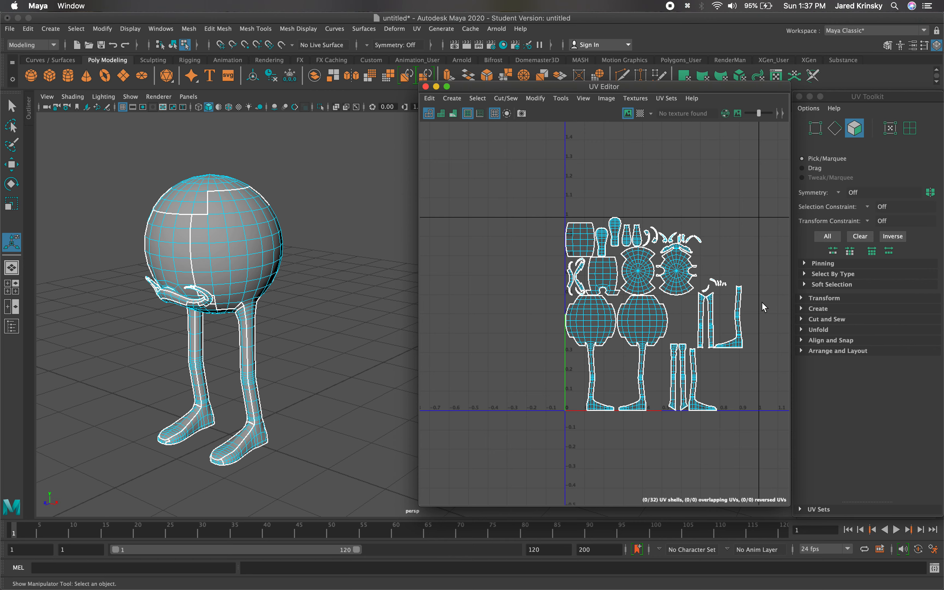
Step: Select all of the character's UVs and move them about one unit in negative U, out of the 0–1 UV space
right_drag(636, 260, 575, 254)
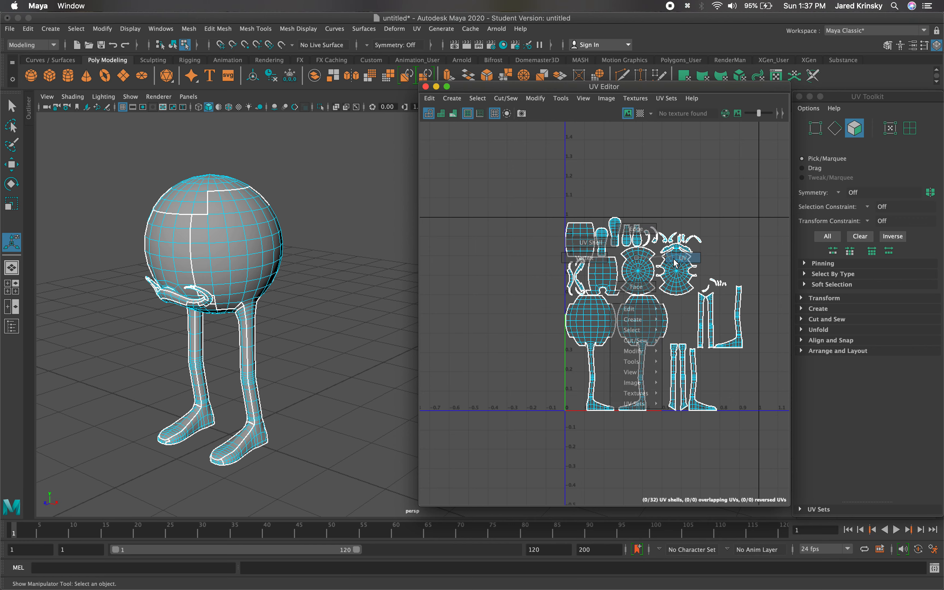
drag(521, 164, 762, 495)
key(w)
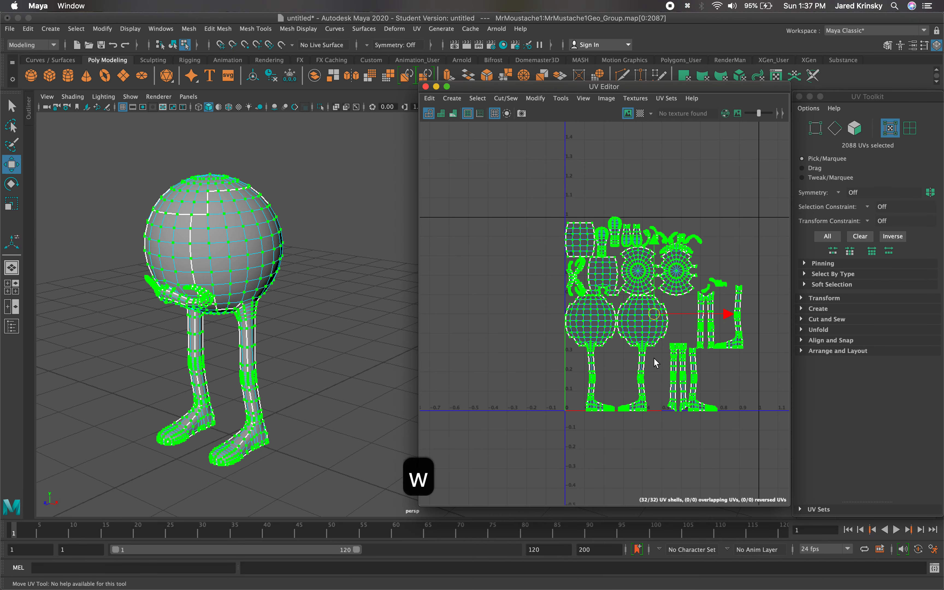
scroll(651, 353, down, 1)
alt+middle_drag(627, 358, 649, 360)
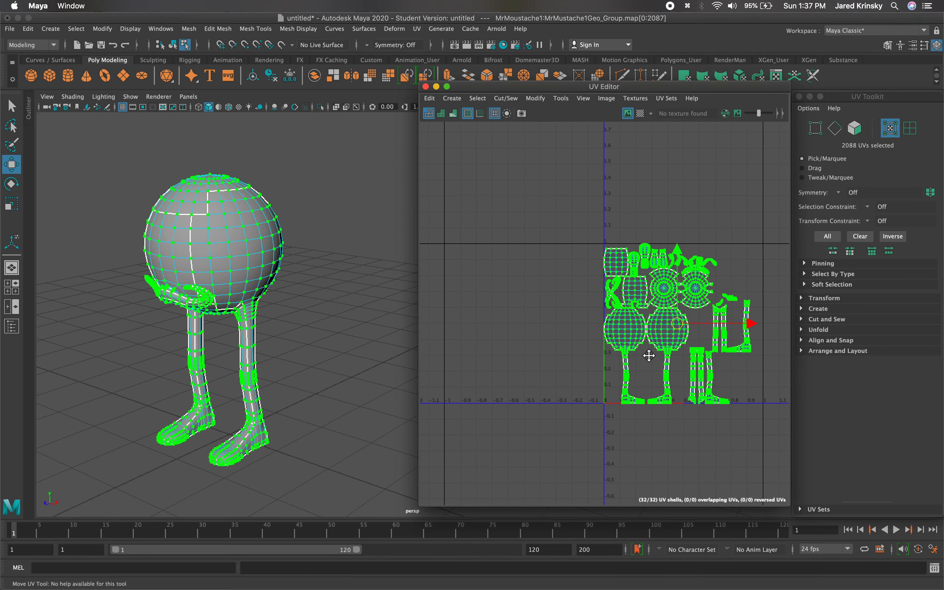
drag(676, 326, 515, 320)
click(664, 270)
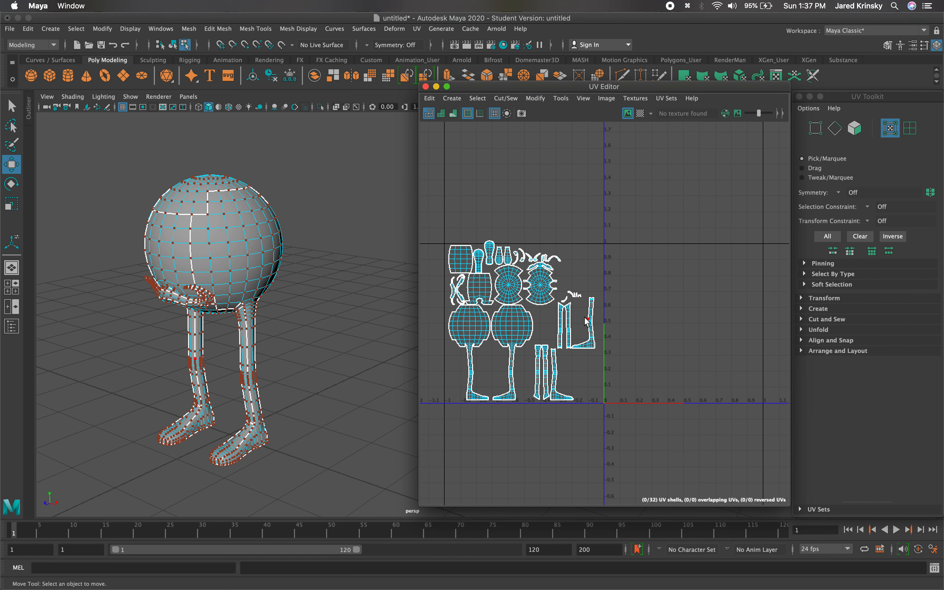
Step: Select all the UVs of the moved layout, cut them apart along every edge, and deselect them
right_click(516, 311)
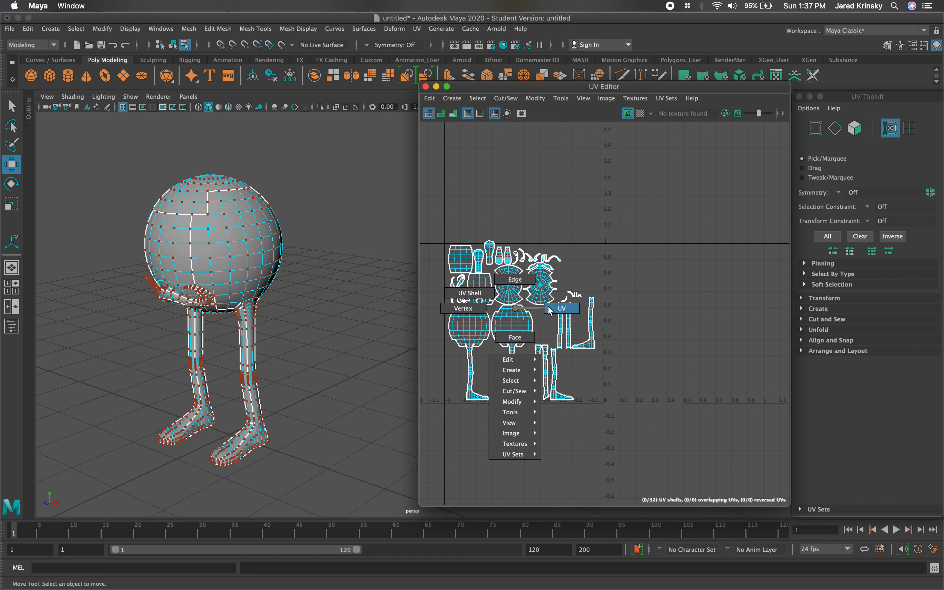
click(539, 309)
drag(696, 466, 432, 160)
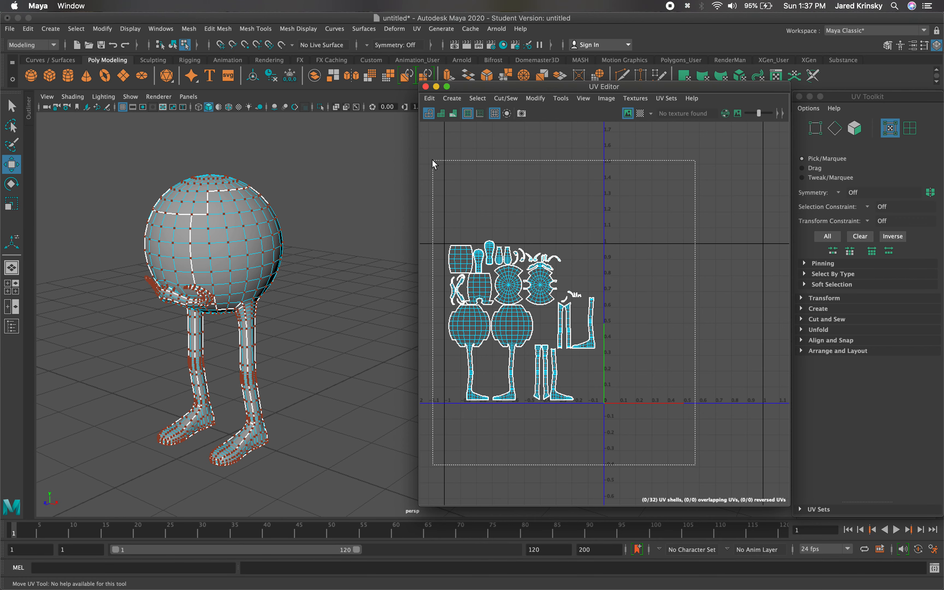
right_drag(510, 304, 554, 306)
drag(639, 425, 448, 222)
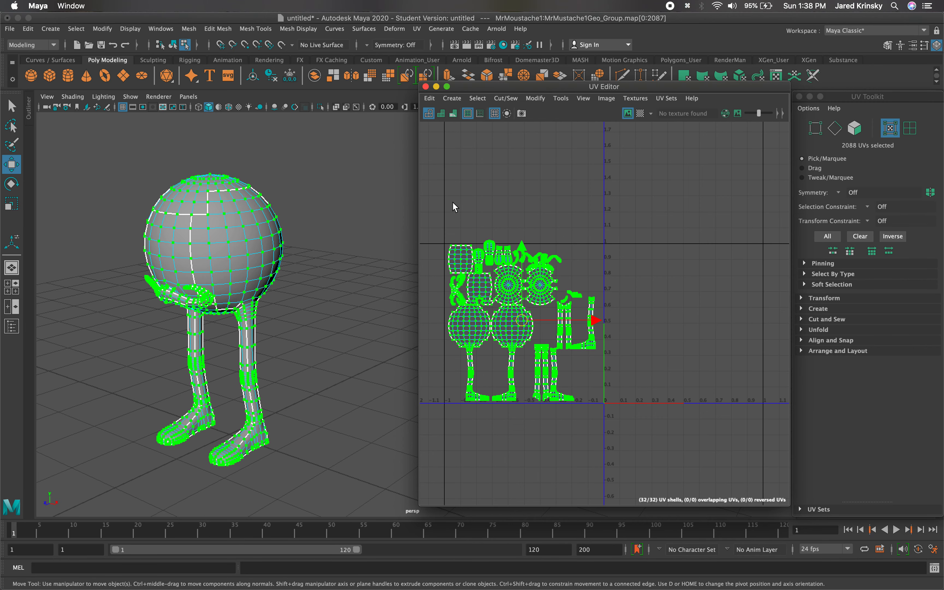
click(517, 102)
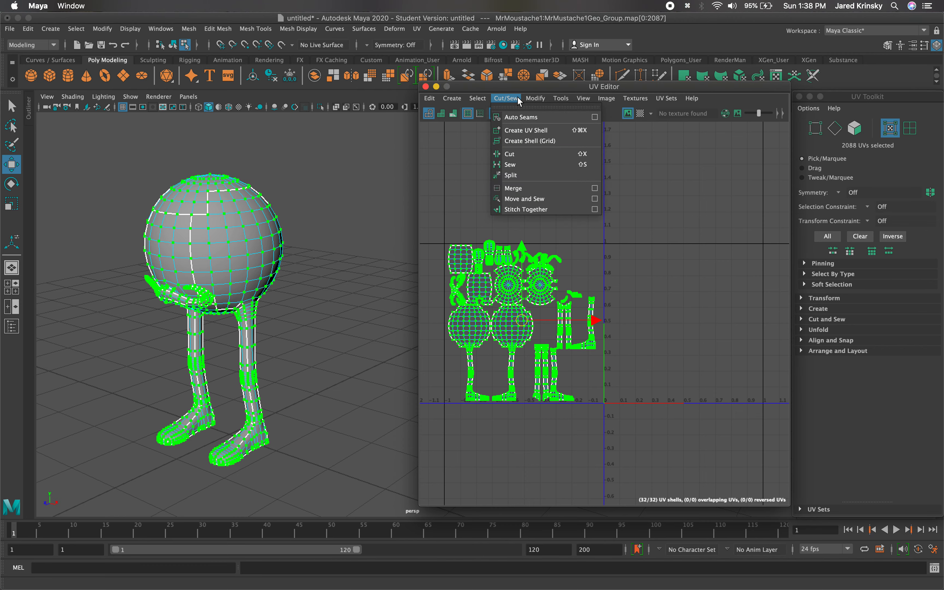
click(523, 154)
click(590, 362)
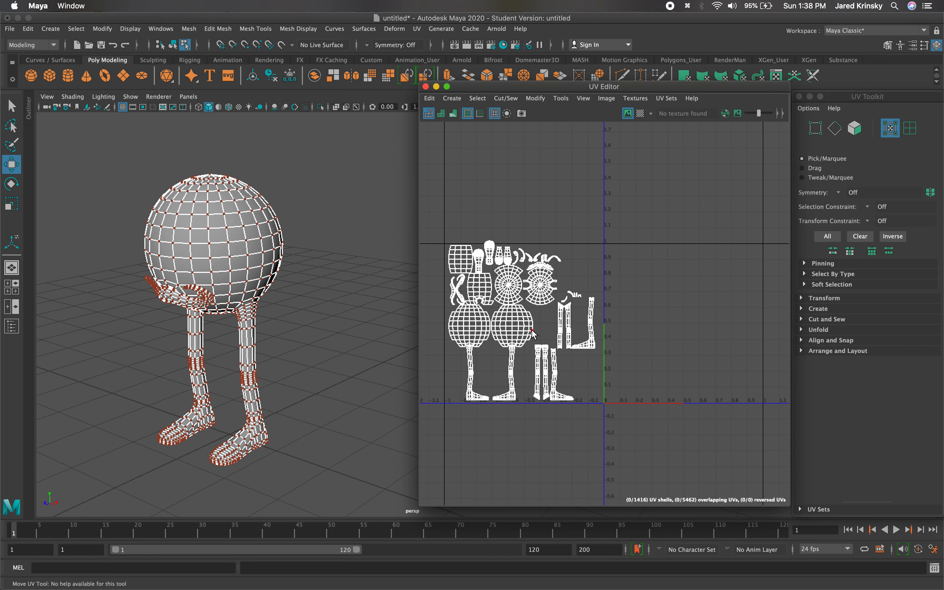
Step: Switch the UV Editor to edge selection with the complete cut layout framed
scroll(602, 350, up, 5)
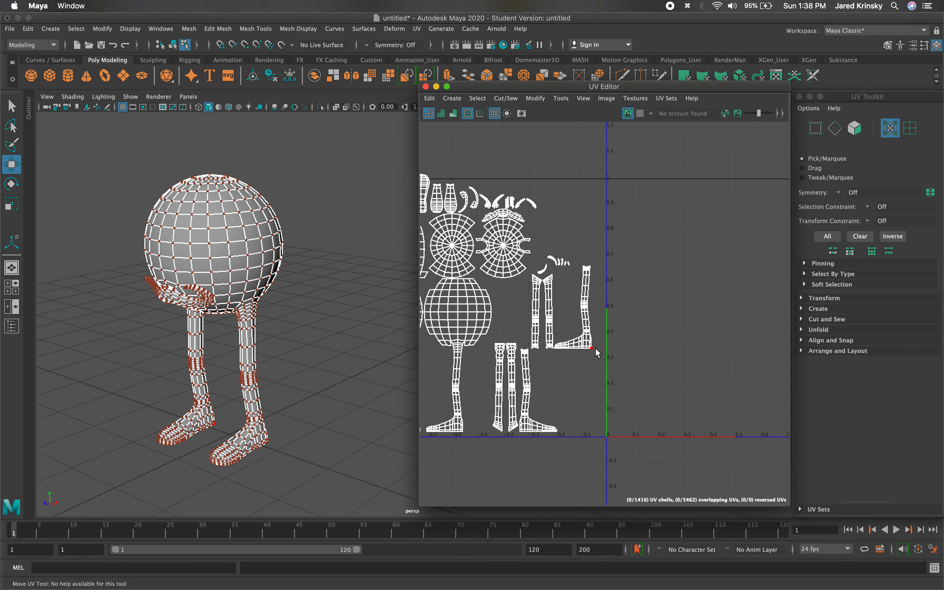
alt+middle_drag(568, 331, 697, 317)
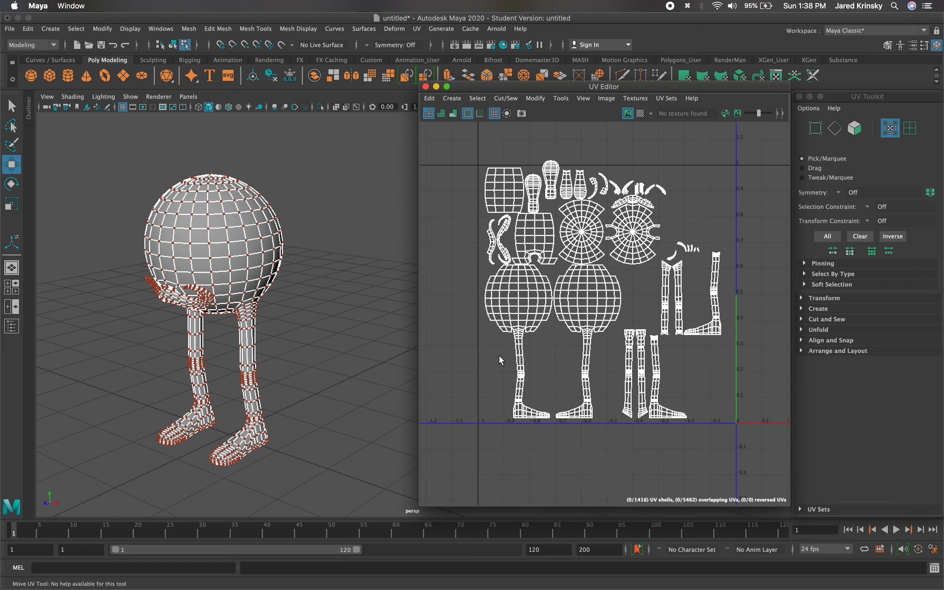
right_drag(525, 336, 525, 307)
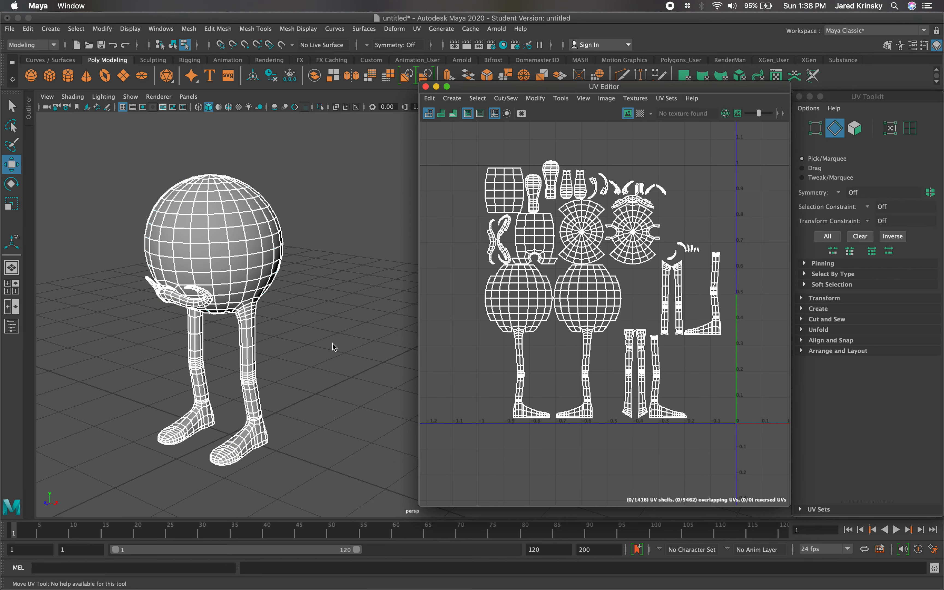
click(333, 347)
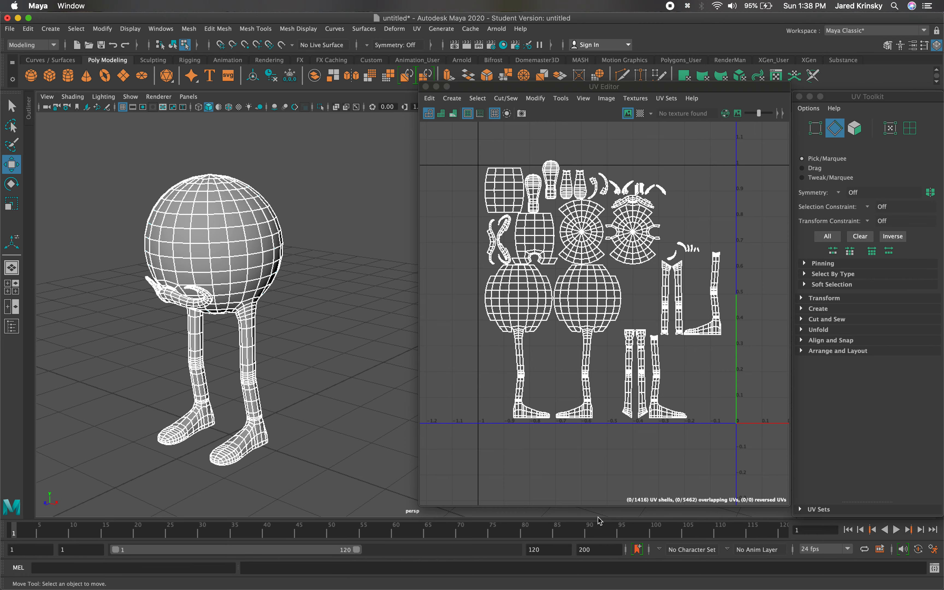
Step: Switch to Chrome and examine the t-shirt and ribbon side-seam shirt images as seam placement references
click(513, 570)
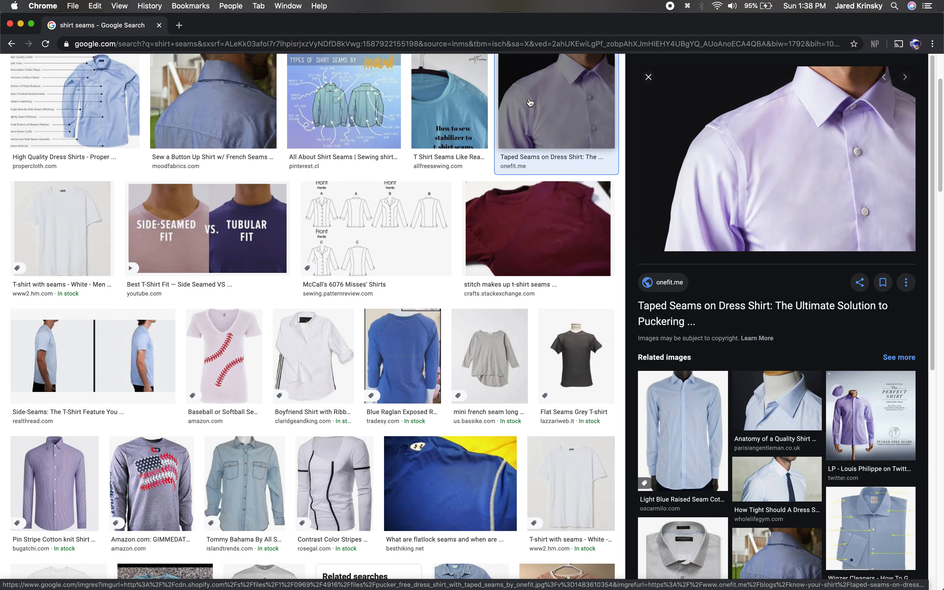
click(470, 118)
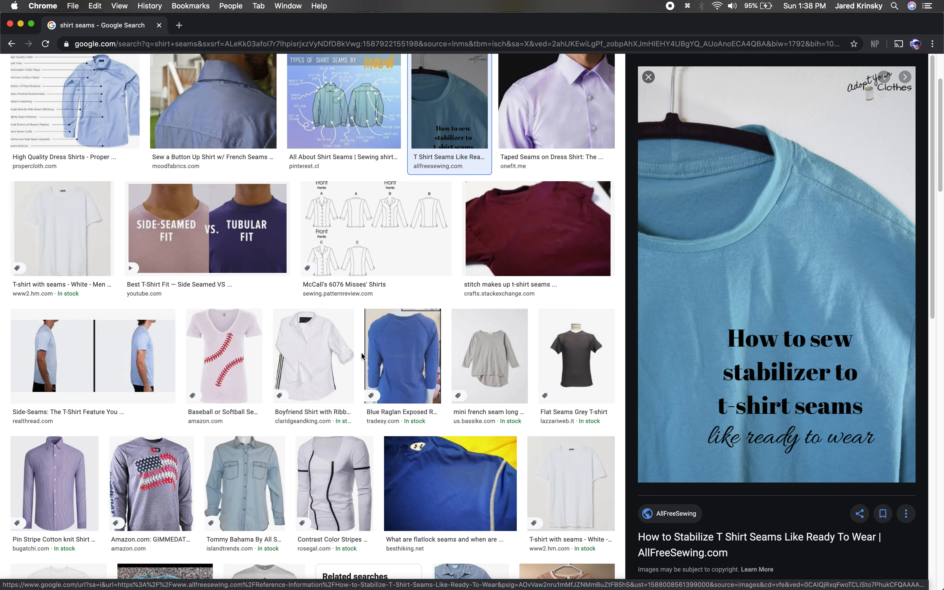
click(314, 355)
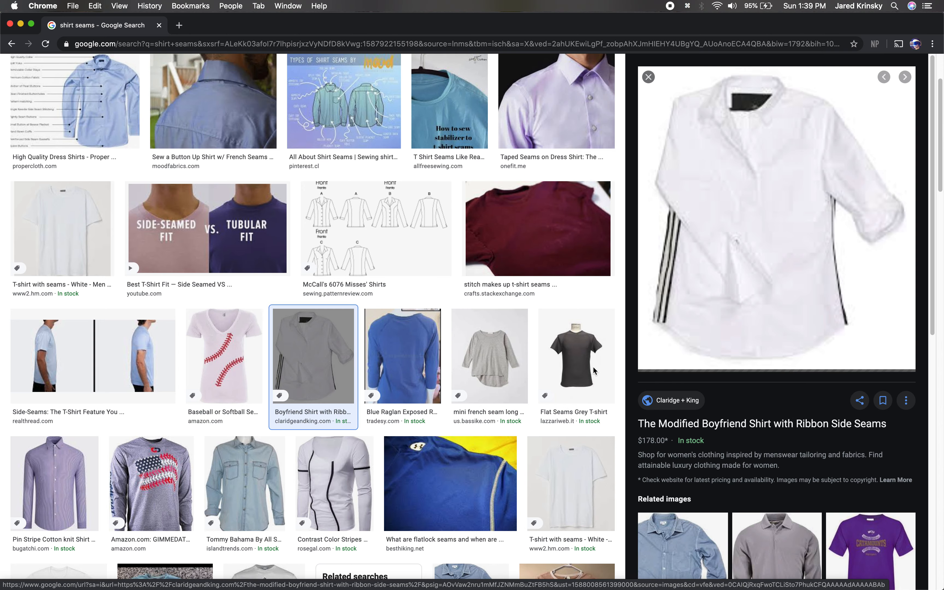
scroll(328, 336, up, 3)
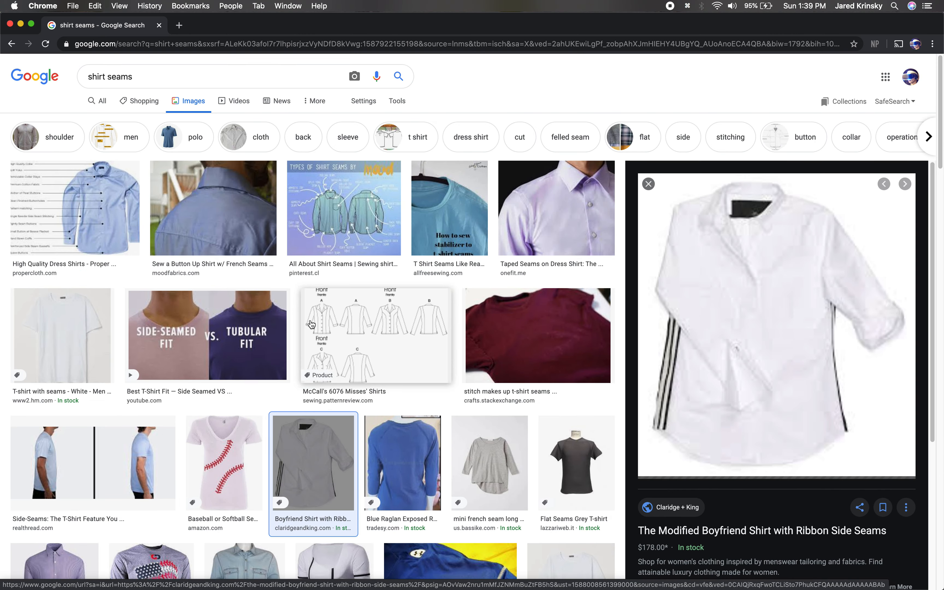
double_click(109, 73)
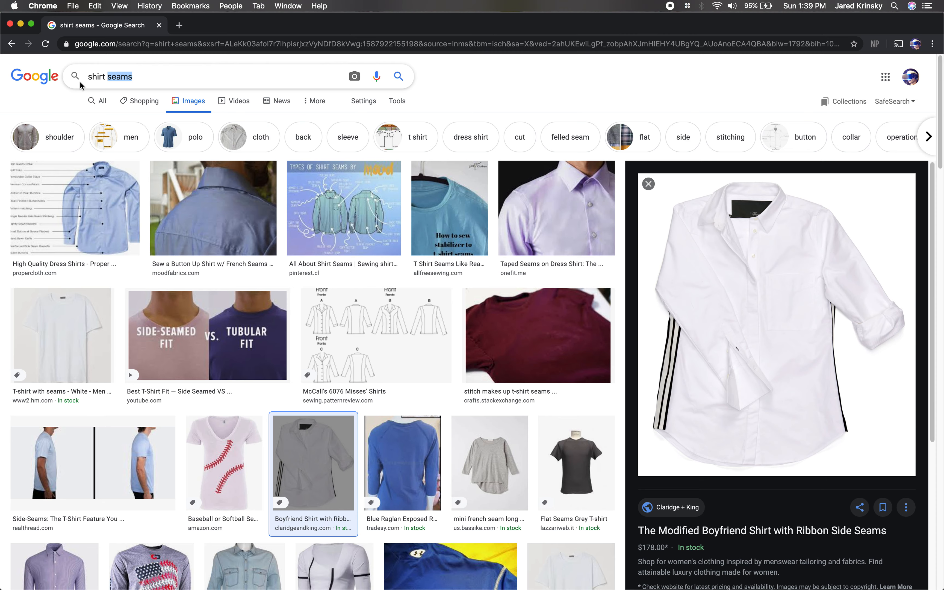
text(pants)
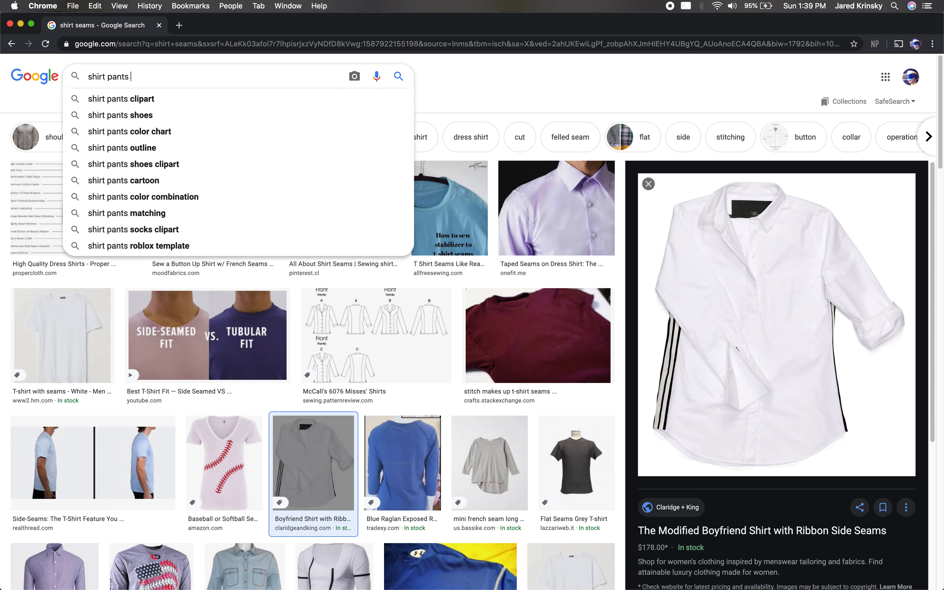
key(BackSpace)
key(BackSpace)
key(BackSpace)
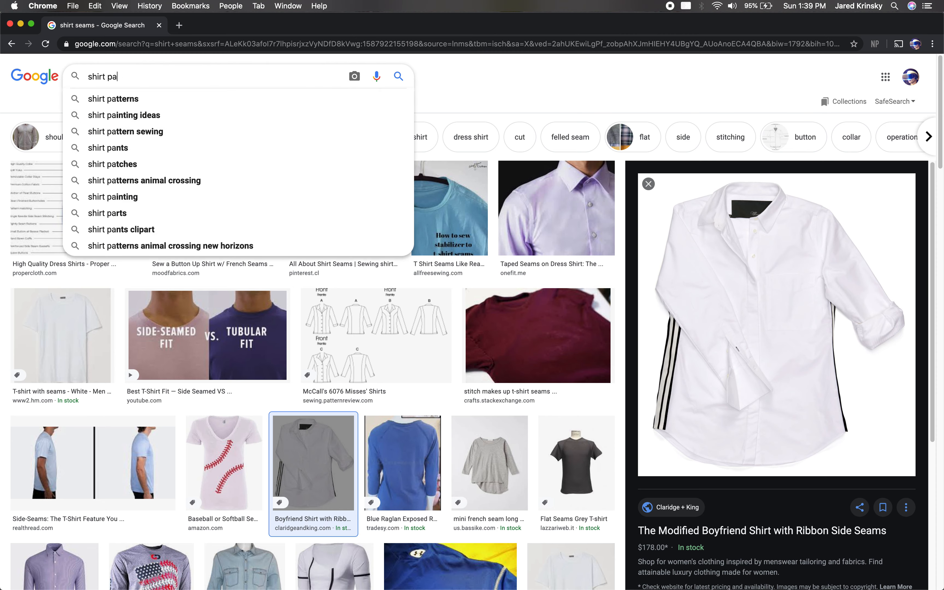
key(super+z)
Step: Search Google Images for "pants seams"
key(Left)
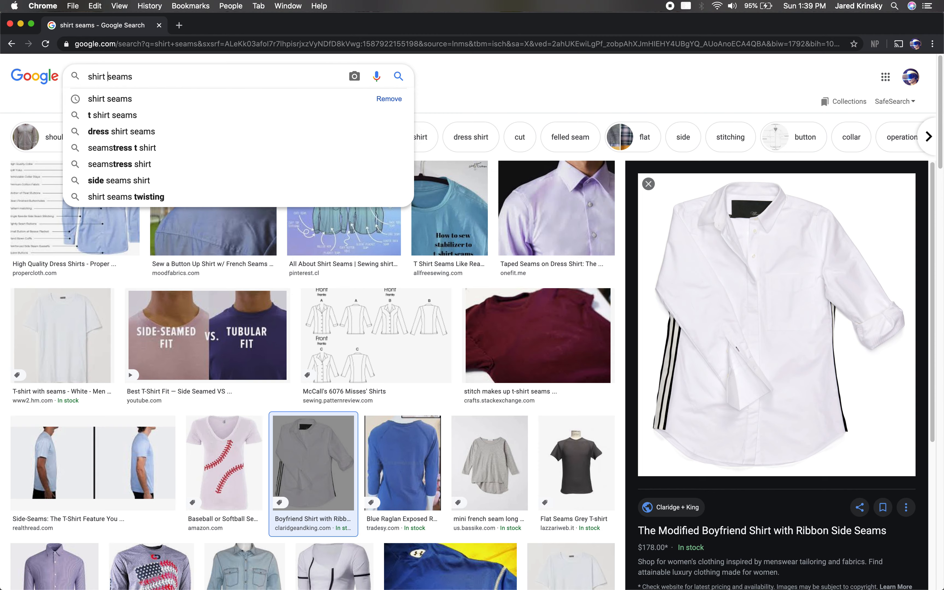
key(BackSpace)
key(BackSpace)
key(BackSpace)
key(BackSpace)
key(BackSpace)
key(BackSpace)
text(pants)
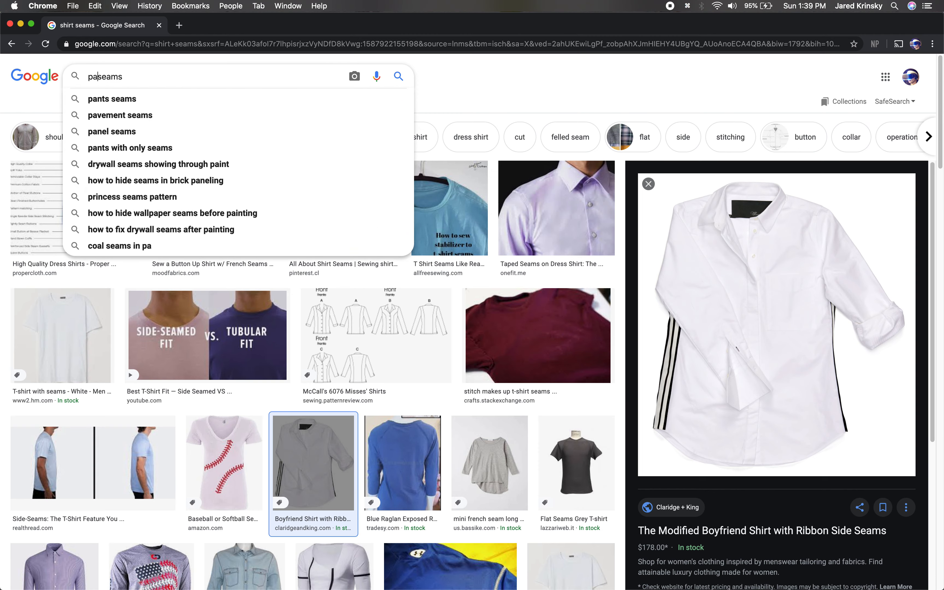
key(Return)
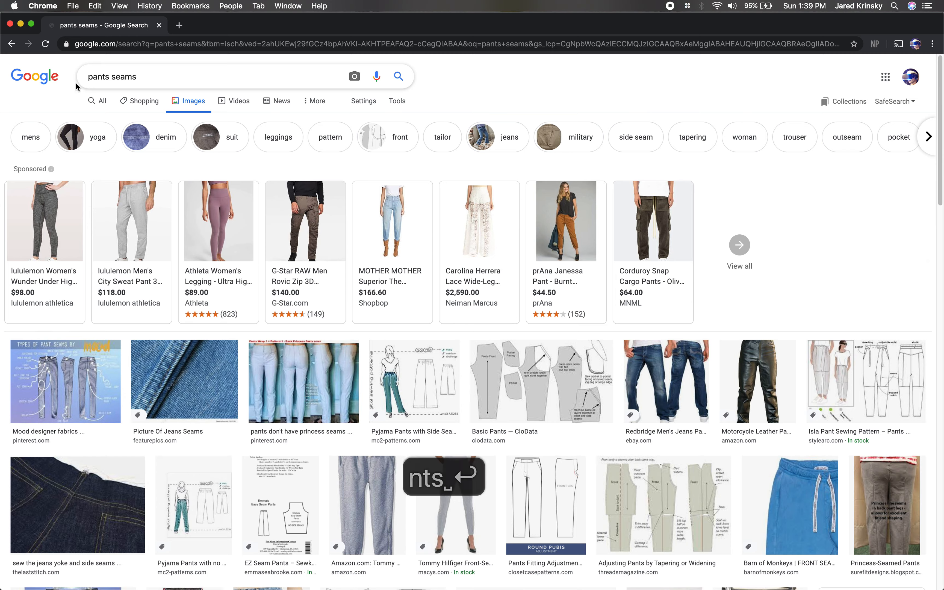
Step: Examine the princess seams trousers photo and the "Adjusting Pants by Tapering or Widening" pattern diagram for seam placement
scroll(331, 207, down, 2)
scroll(383, 280, down, 2)
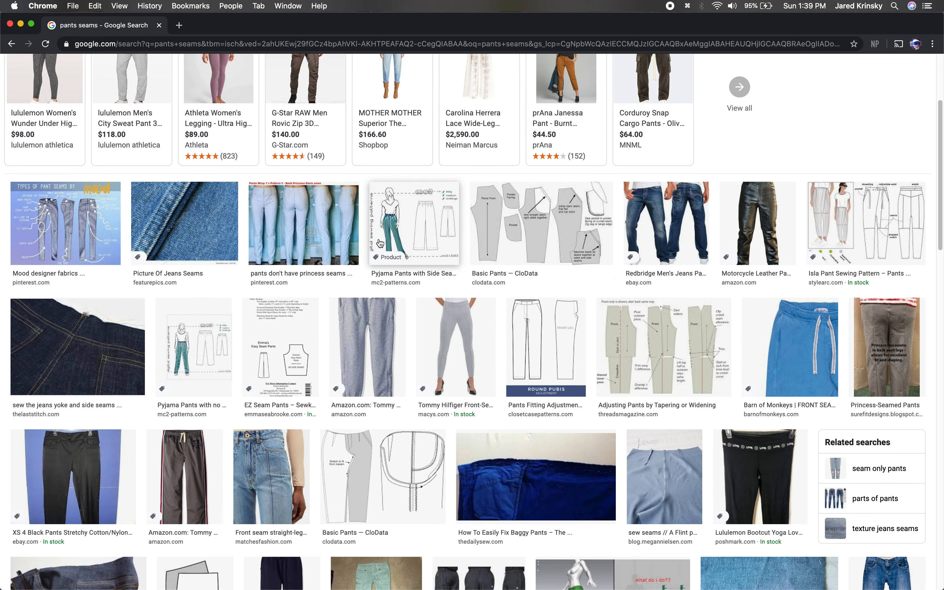
click(356, 249)
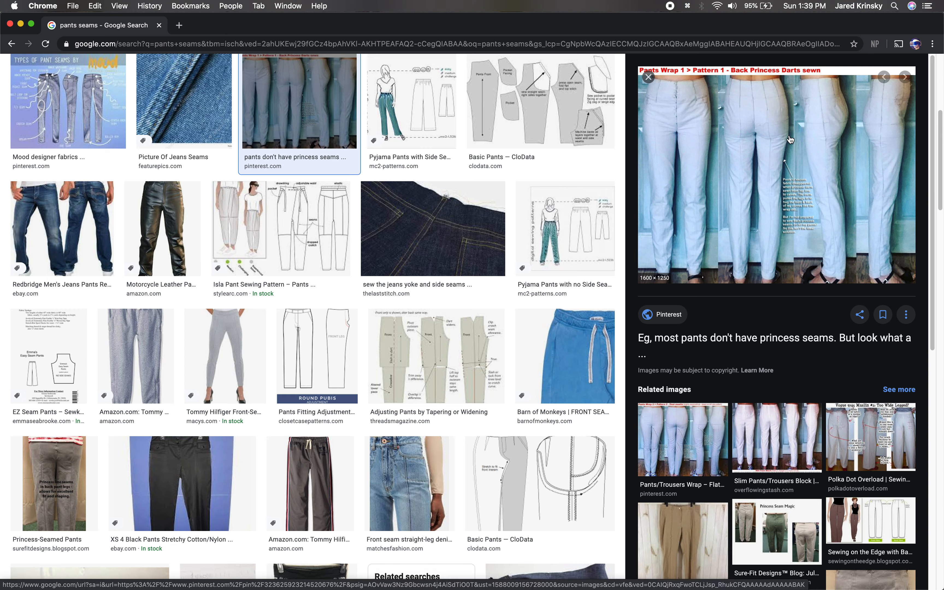
scroll(463, 332, down, 1)
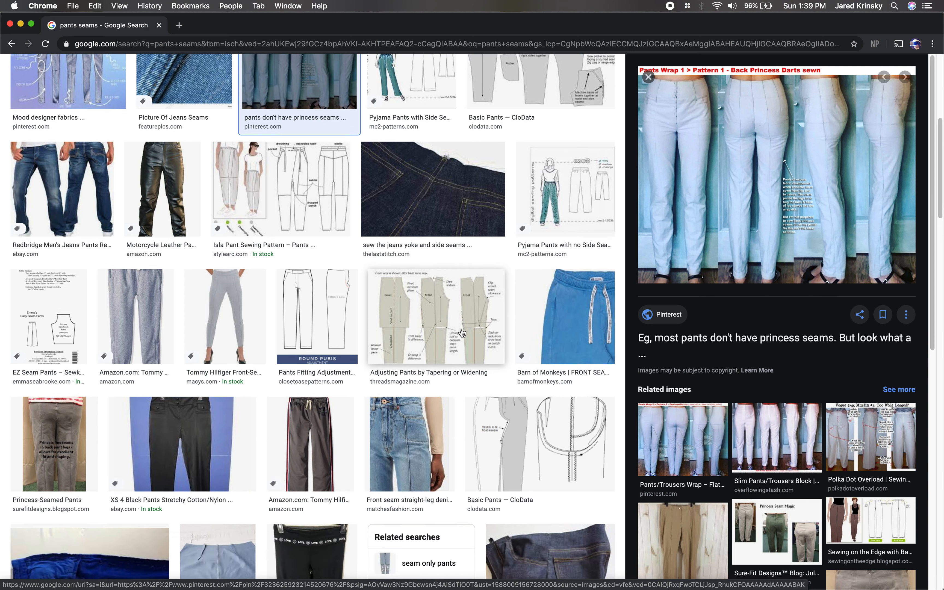
click(462, 332)
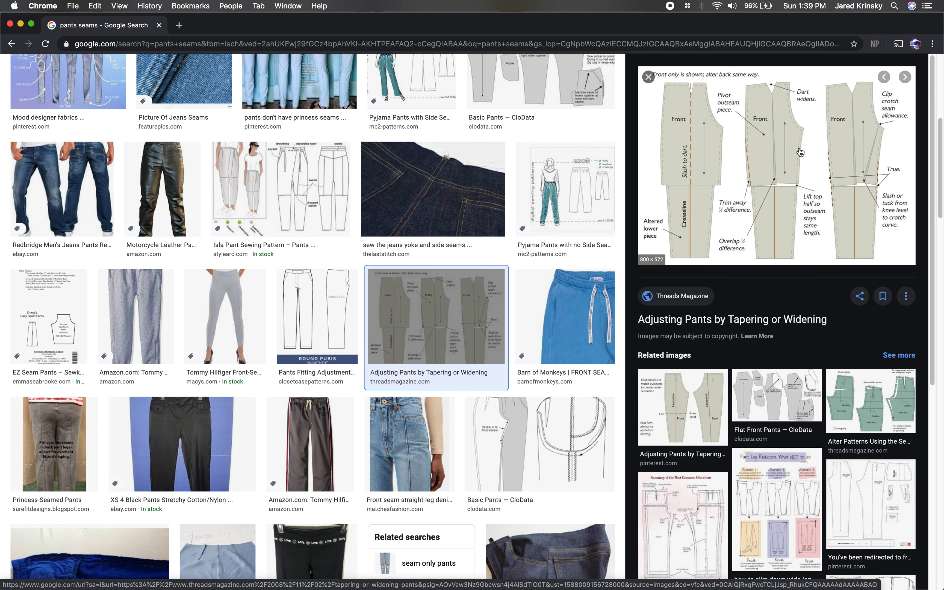
Step: Examine the Tommy Hilfiger jogger pants photo for outside seams, and quit Chrome to return to Maya
click(129, 316)
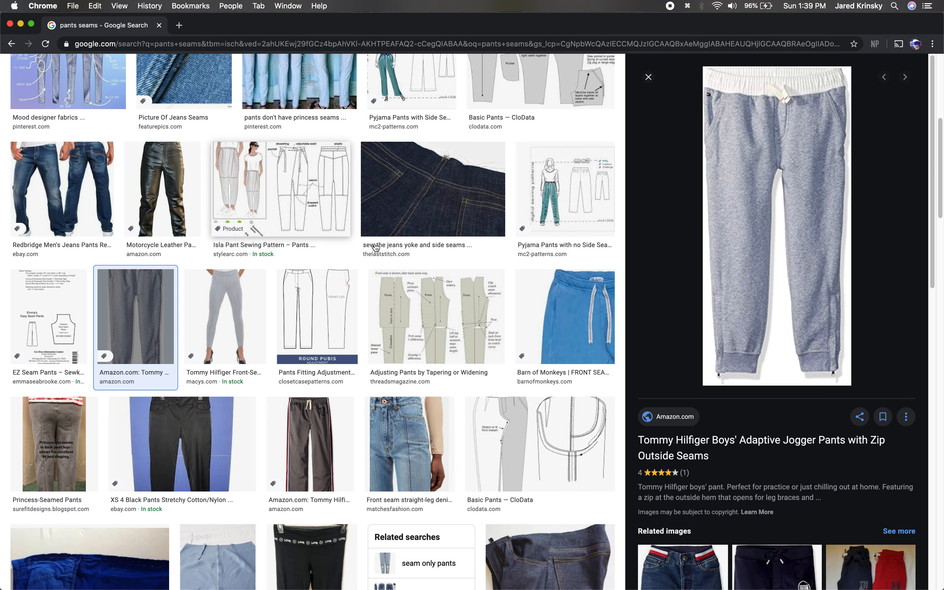
key(super+q)
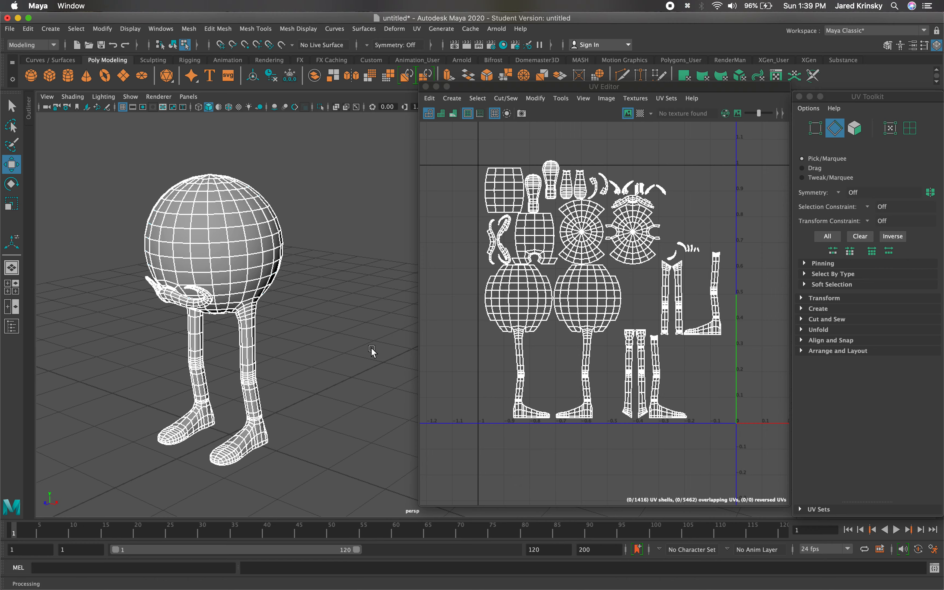
Step: Examine the character's legs, ankles and hip joints on the model for seam placement
alt+drag(303, 355, 343, 327)
scroll(342, 329, up, 5)
alt+middle_drag(317, 334, 366, 322)
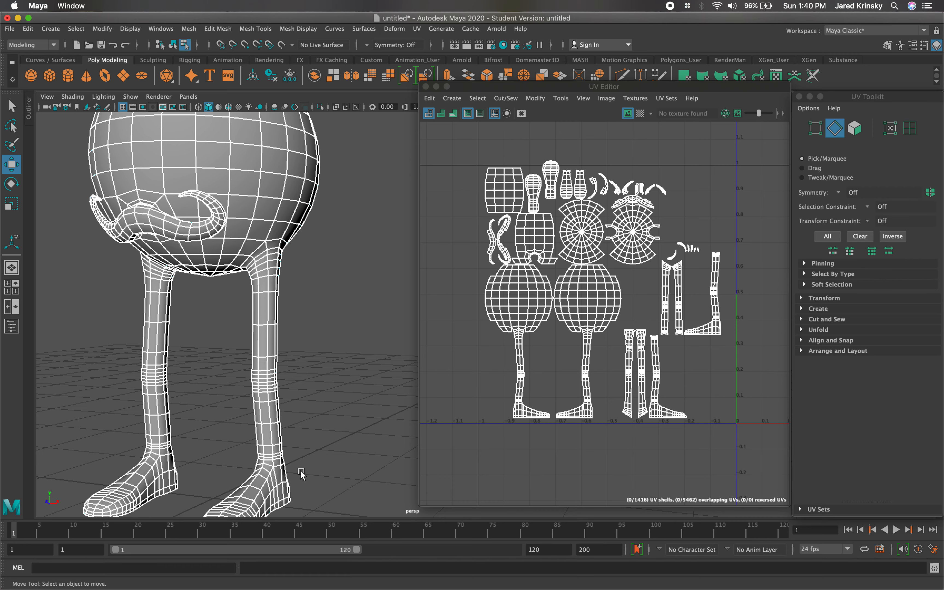
scroll(291, 453, up, 3)
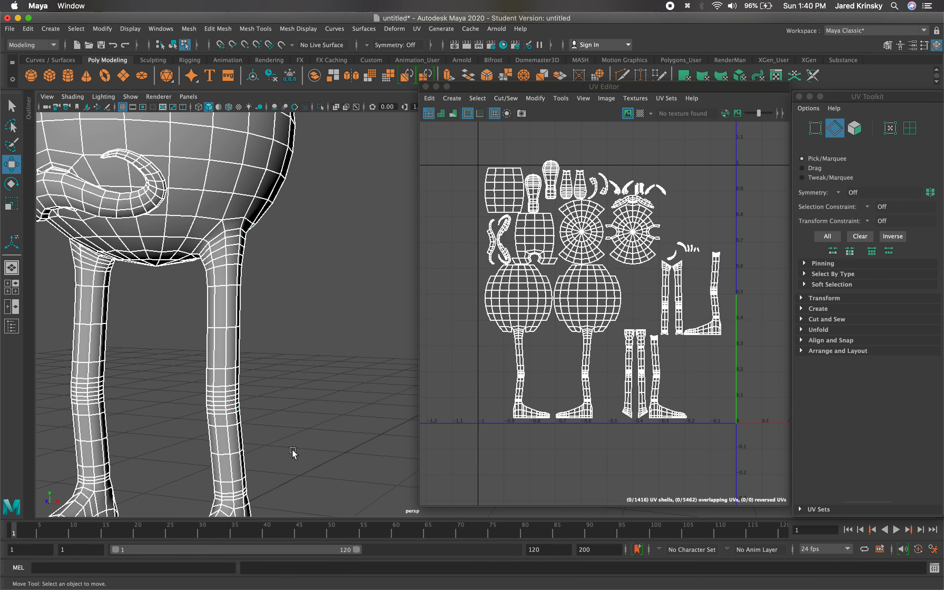
scroll(242, 259, up, 3)
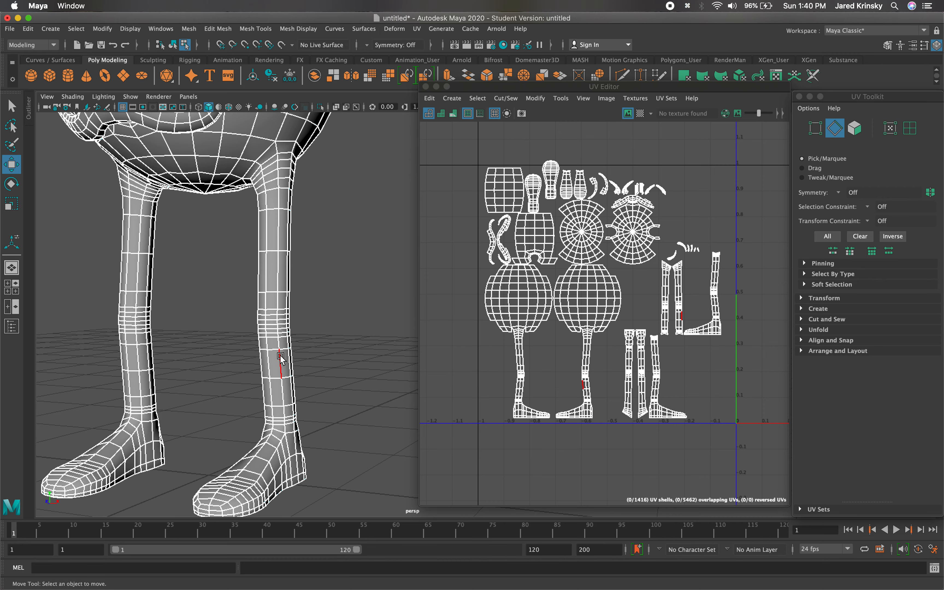
scroll(297, 359, down, 5)
alt+drag(330, 347, 297, 350)
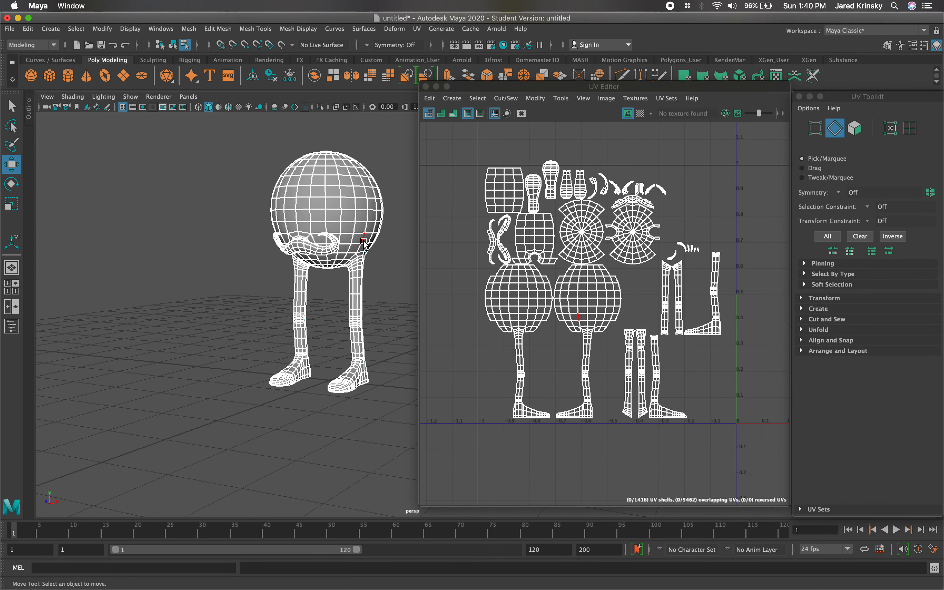
scroll(311, 346, up, 5)
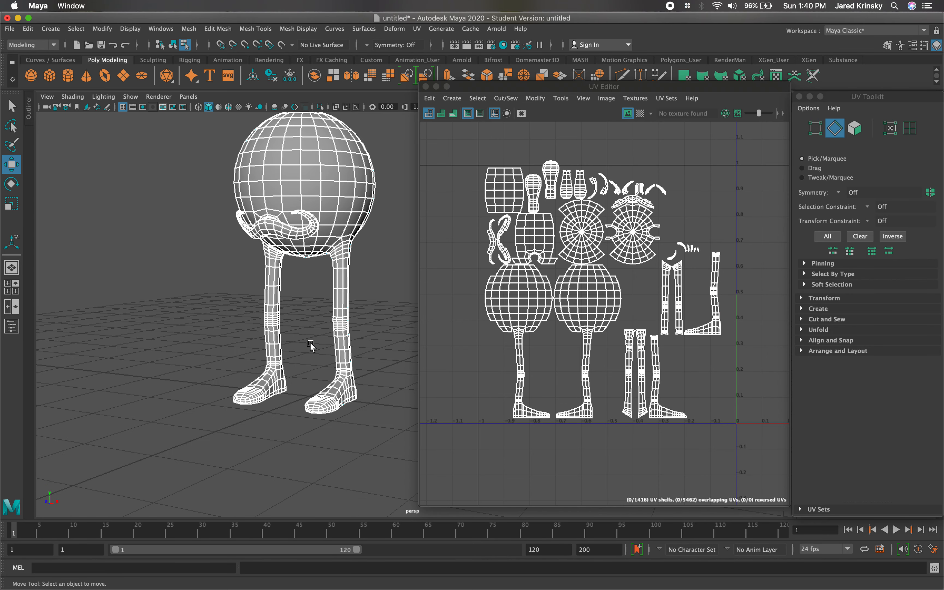
alt+drag(287, 212, 294, 248)
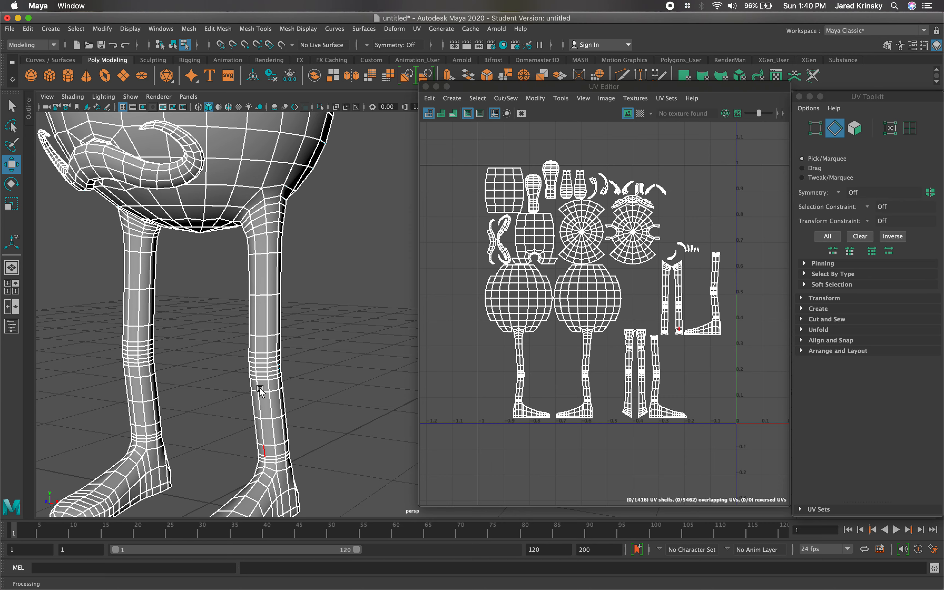
click(277, 183)
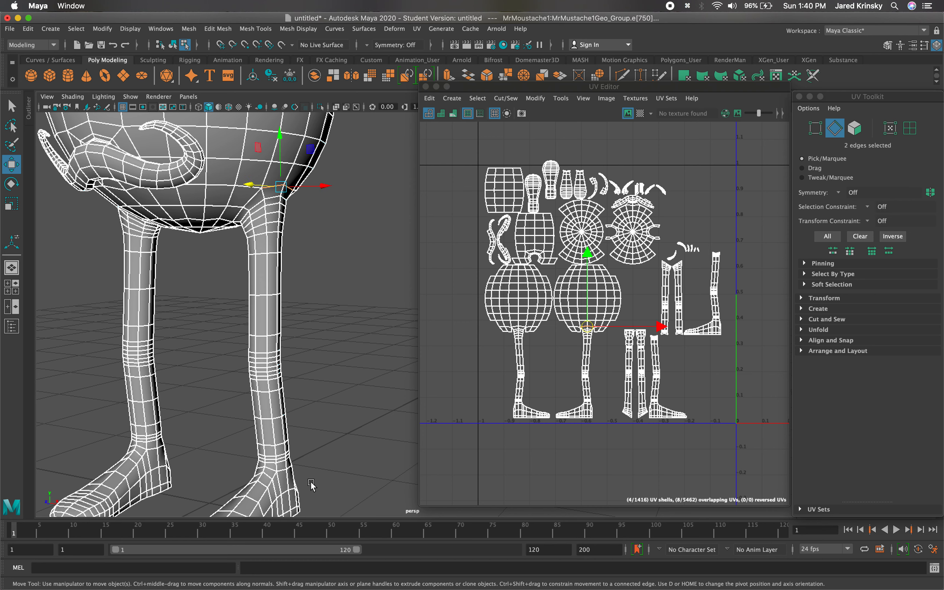
click(282, 463)
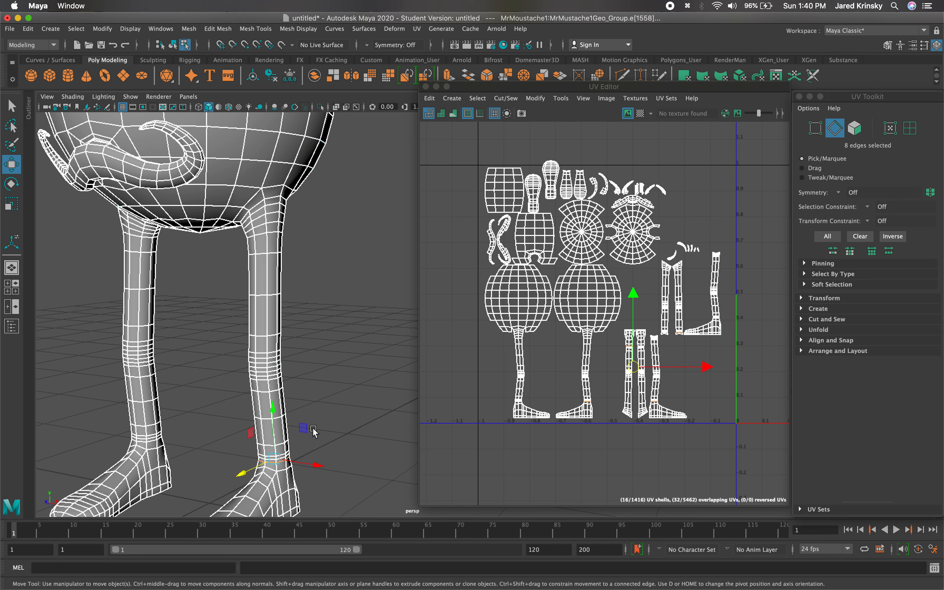
click(335, 376)
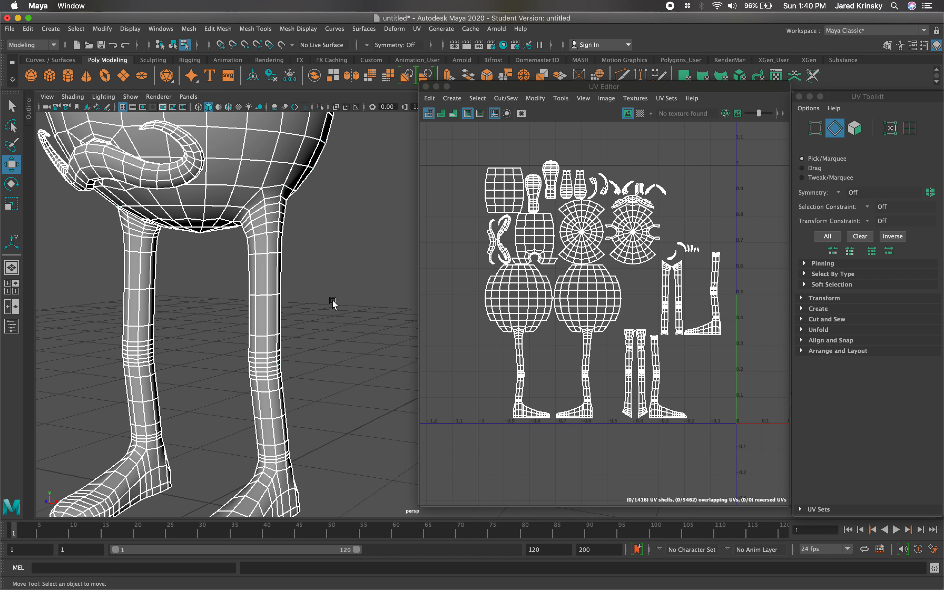
Step: Select all horizontal edge loops around the character's left leg from hip to ankle, and join them with Move and Sew
double_click(273, 197)
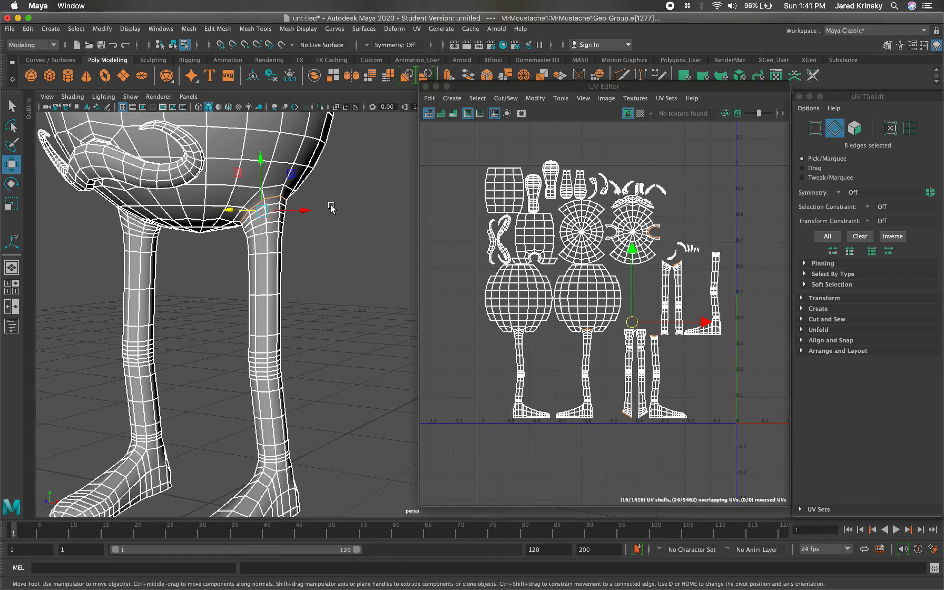
key(q)
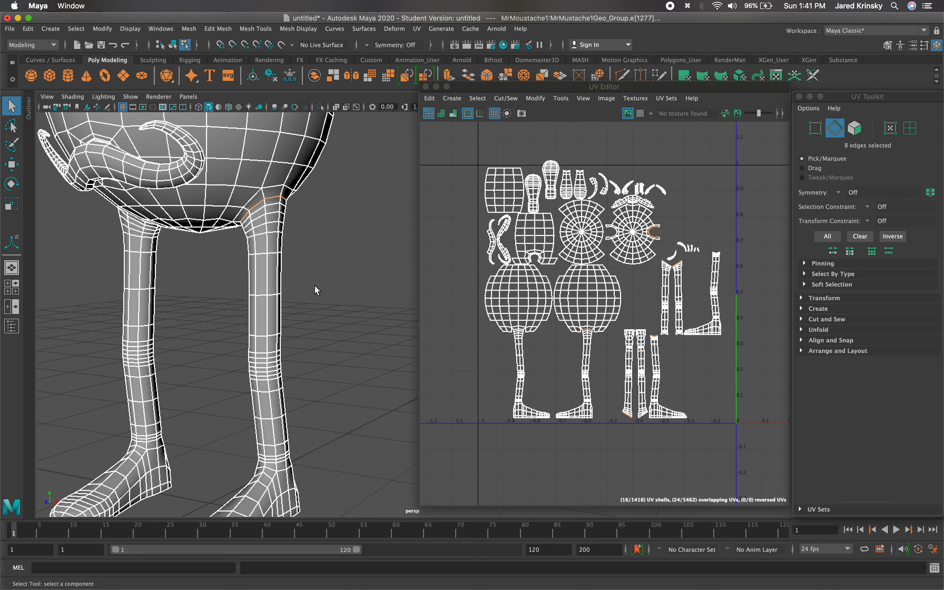
shift+double_click(278, 206)
shift+double_click(274, 214)
shift+double_click(276, 224)
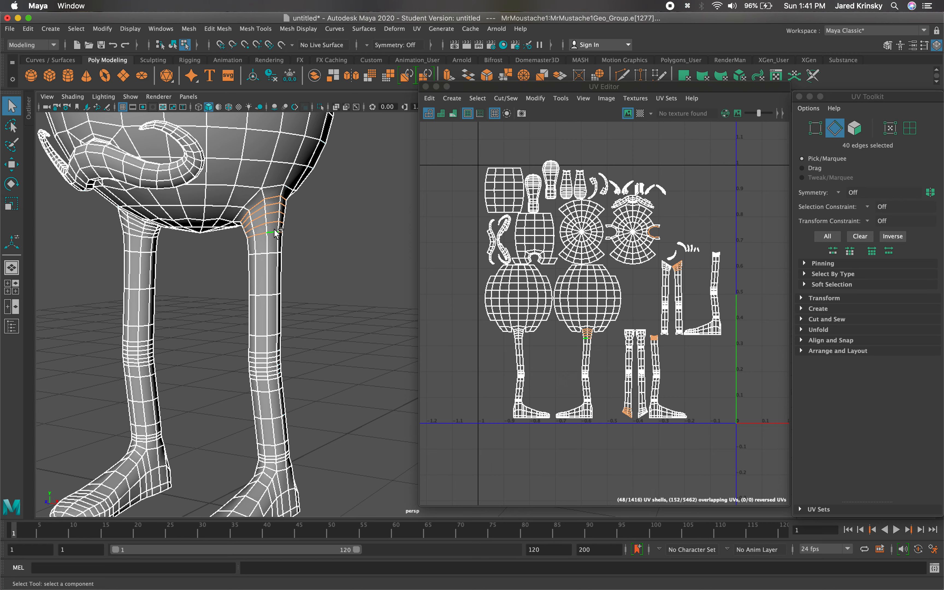
shift+double_click(274, 254)
shift+double_click(275, 336)
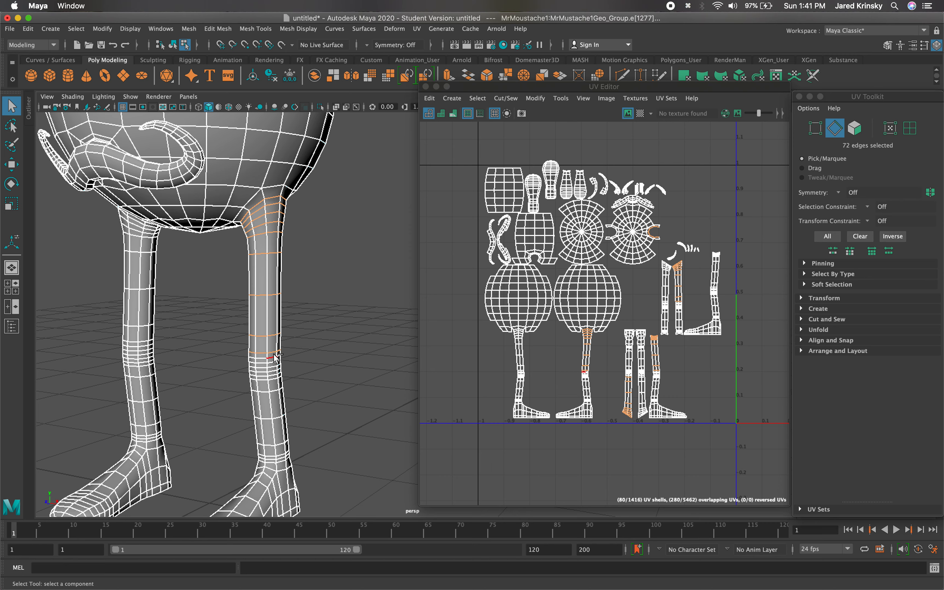
shift+double_click(274, 359)
shift+double_click(274, 364)
shift+double_click(275, 373)
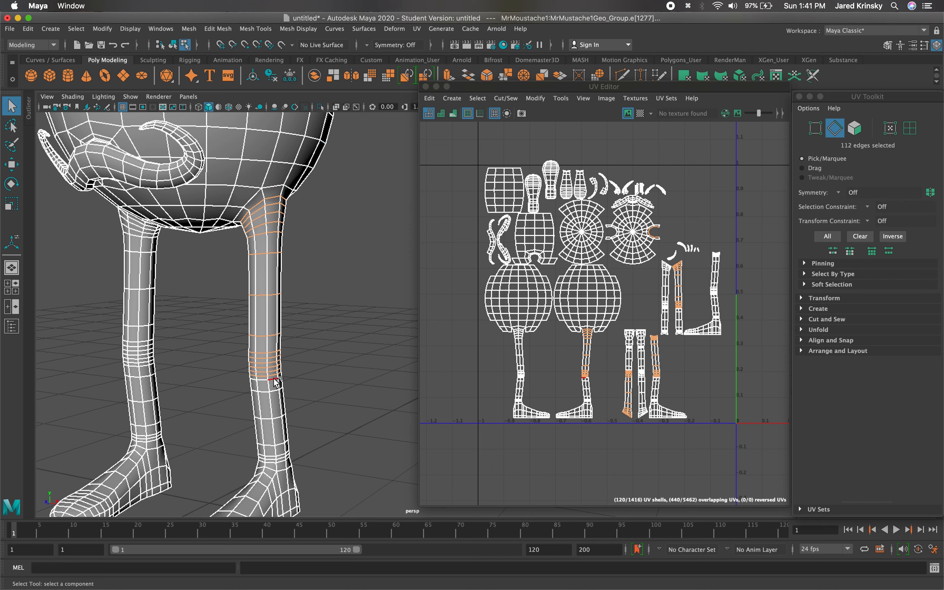
shift+double_click(276, 380)
shift+double_click(283, 454)
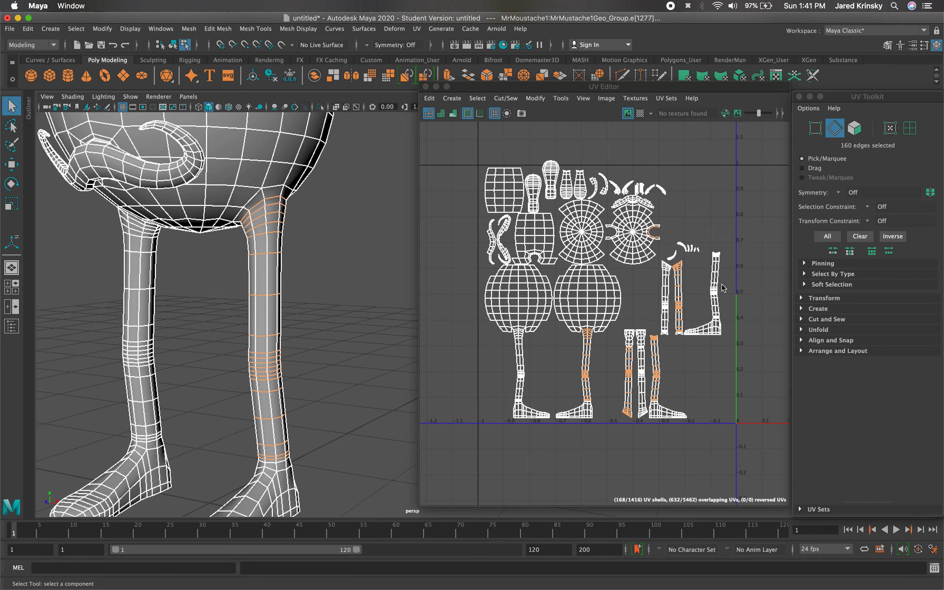
scroll(721, 285, up, 5)
alt+middle_drag(719, 285, 688, 251)
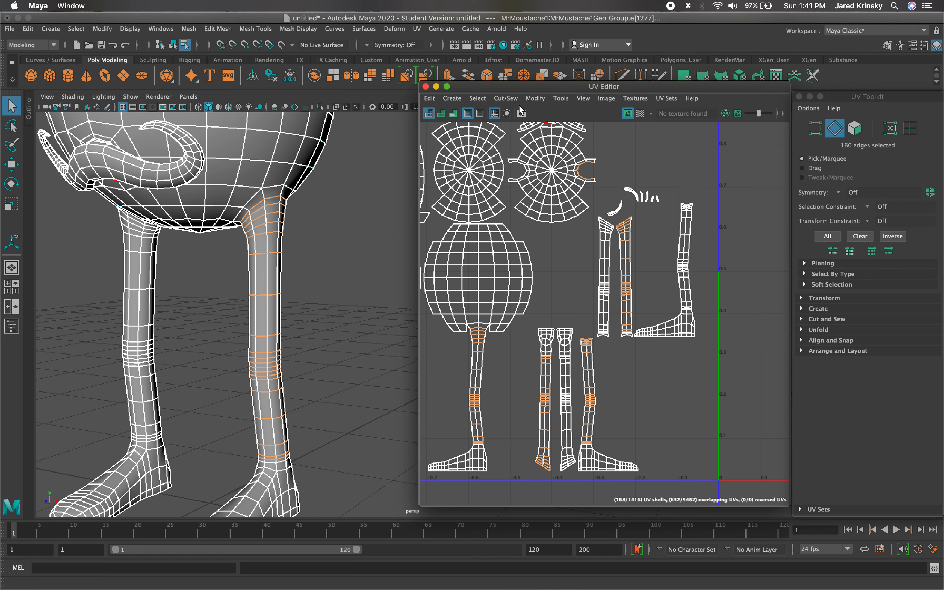
click(508, 100)
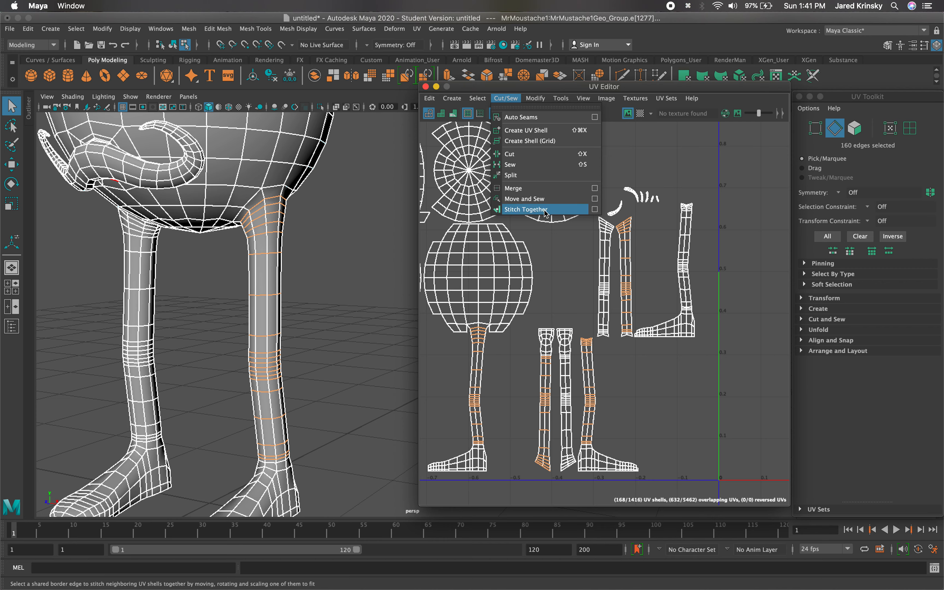
click(543, 202)
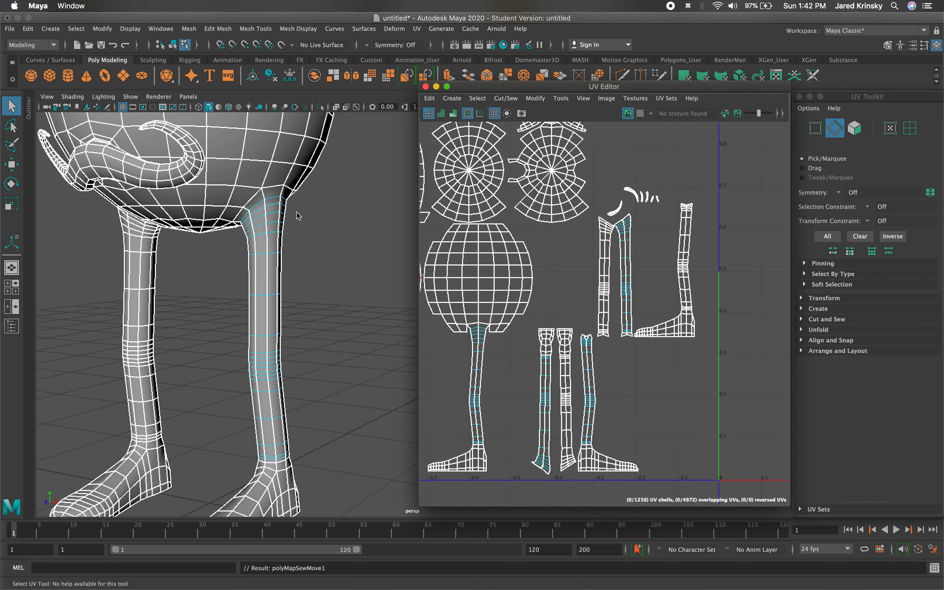
Step: Select two neighbouring vertical edge lines on the inner side of the left leg, from ankle to hip
alt+drag(286, 216, 326, 223)
alt+middle_drag(325, 223, 207, 162)
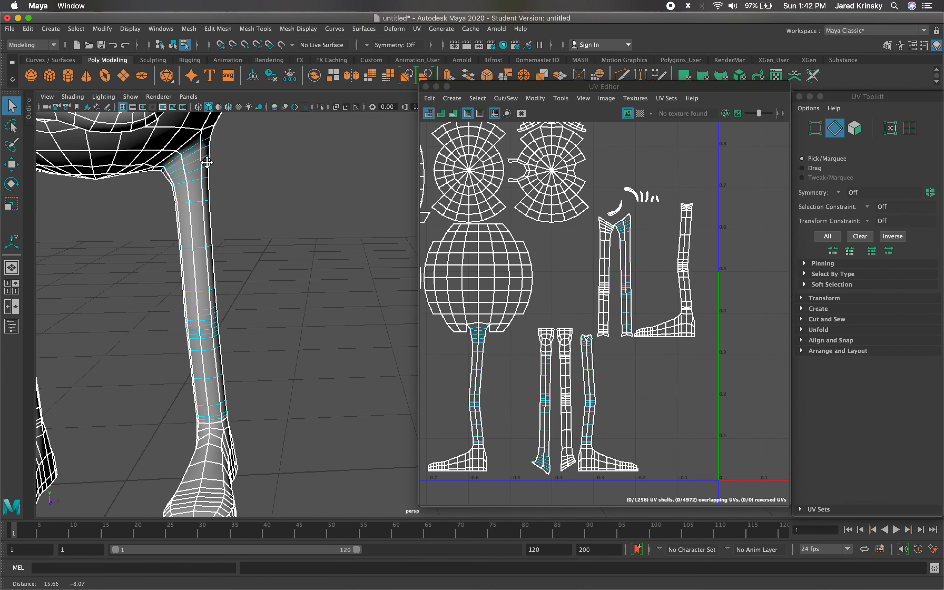
scroll(242, 185, down, 4)
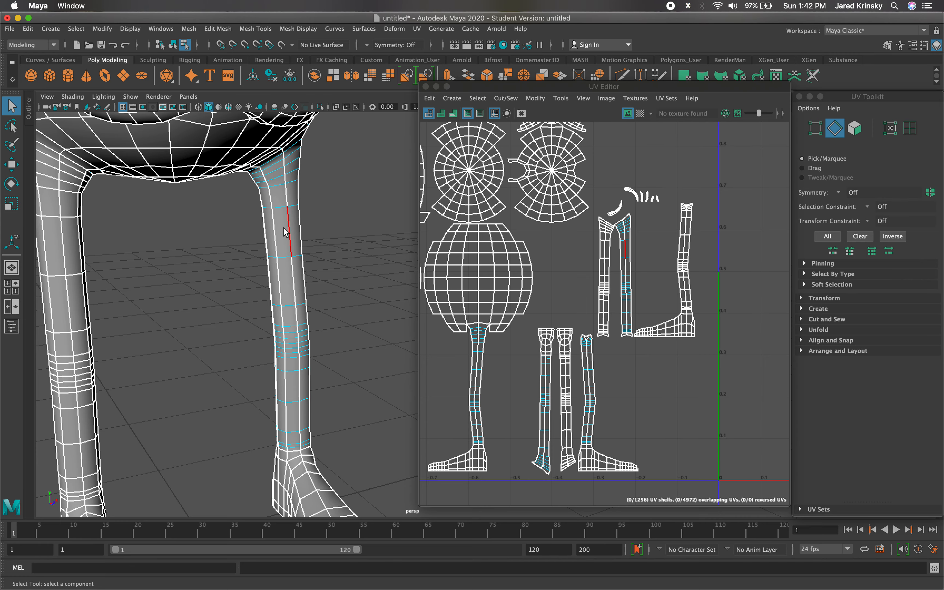
mouse_move(284, 221)
alt+mouse_down()
mouse_move(297, 224)
mouse_move(279, 223)
alt+mouse_up()
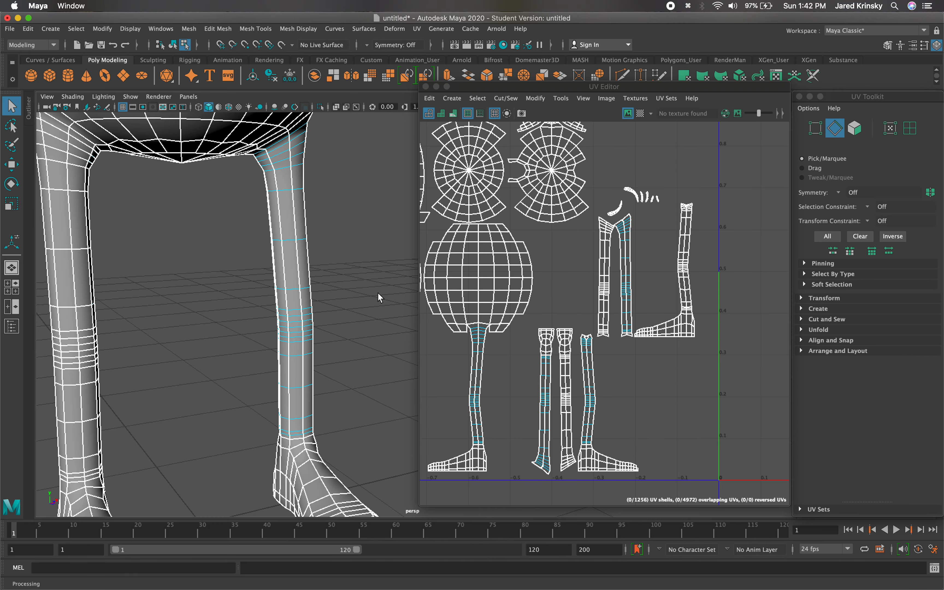
alt+drag(358, 293, 383, 291)
alt+middle_drag(384, 291, 324, 302)
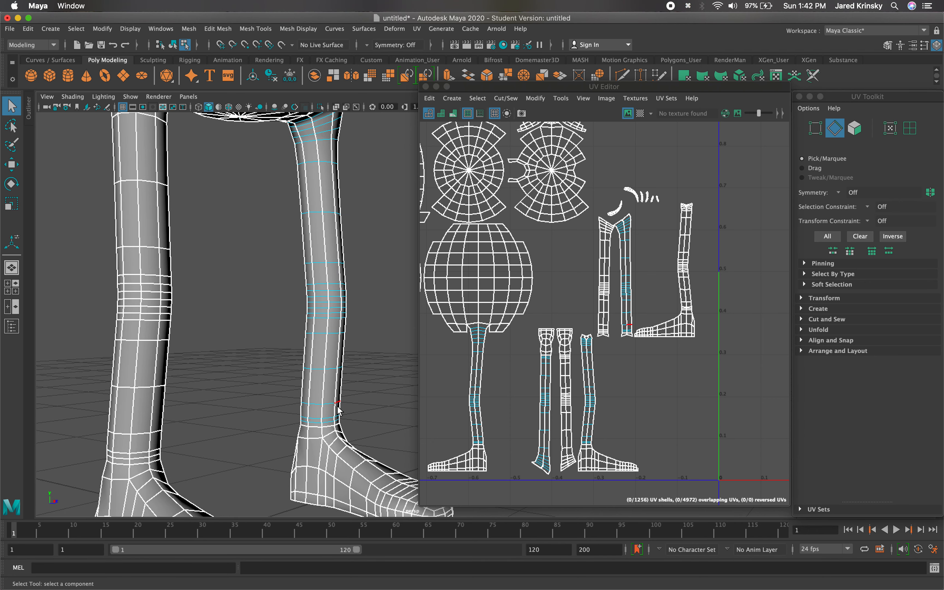
alt+middle_drag(314, 119, 325, 225)
mouse_move(326, 224)
alt+mouse_down()
mouse_move(322, 204)
mouse_move(330, 207)
alt+mouse_up()
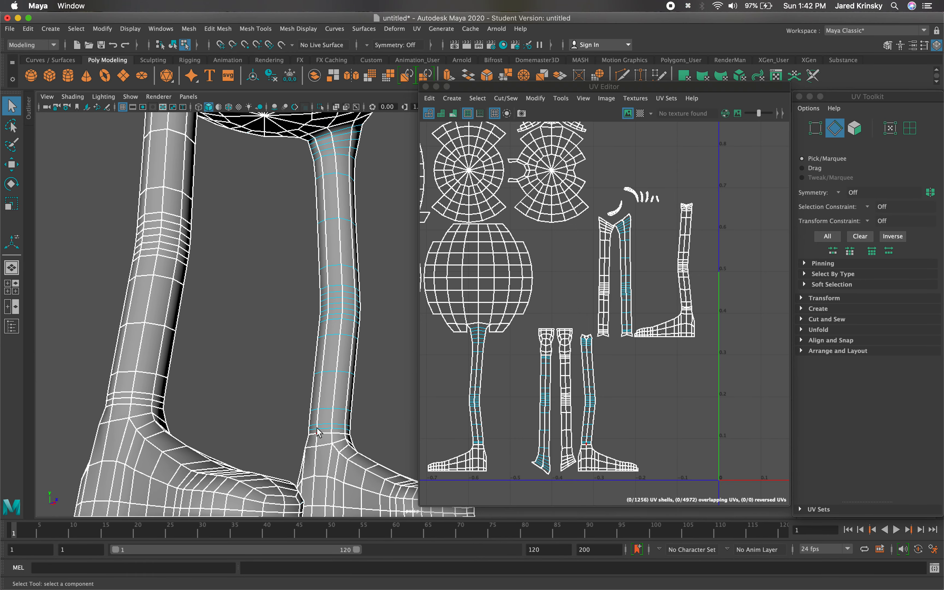
double_click(317, 413)
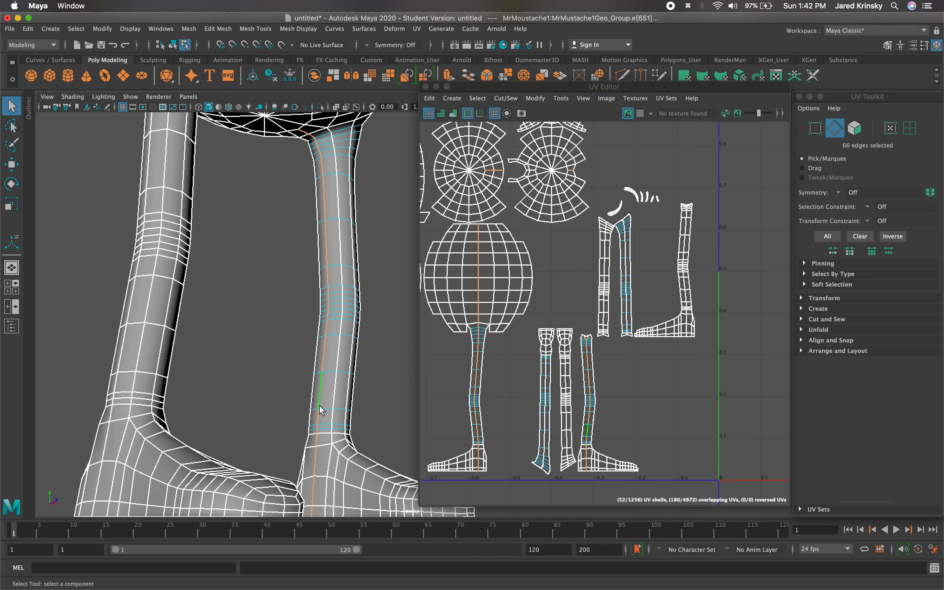
click(331, 431)
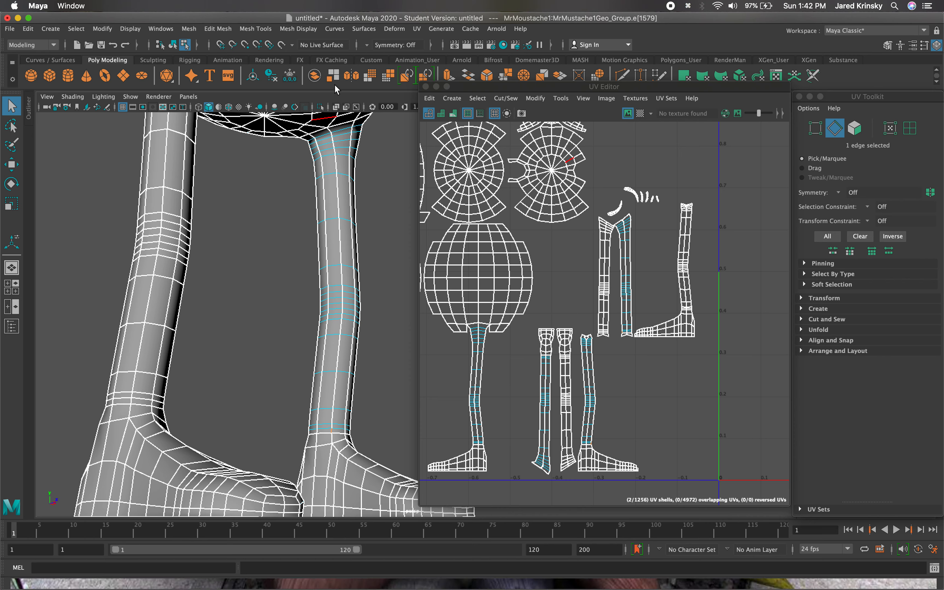
shift+double_click(329, 133)
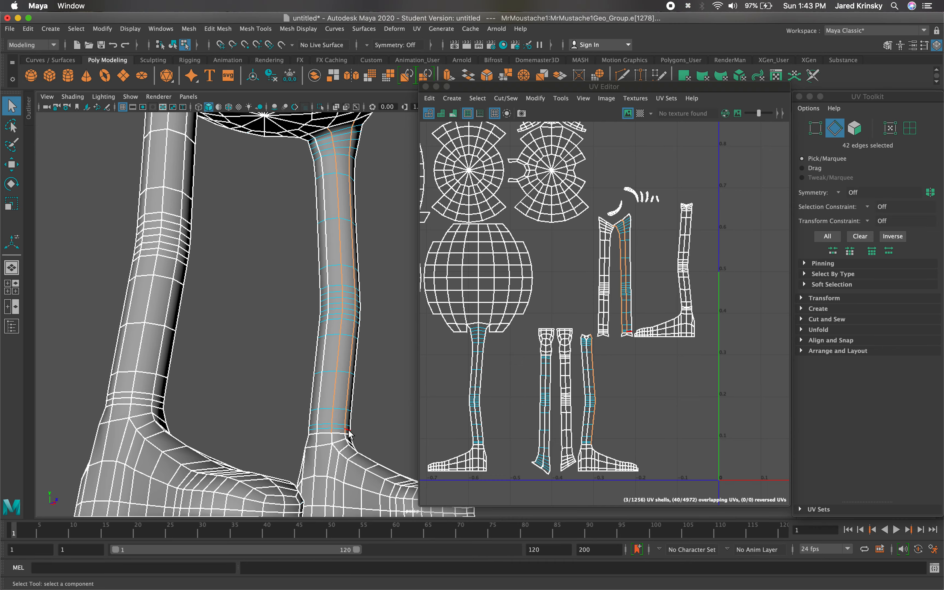
Step: Add the vertical edge line along the front of the left leg, from ankle to hip, to the edge selection
alt+drag(348, 430, 281, 427)
alt+middle_drag(281, 426, 375, 436)
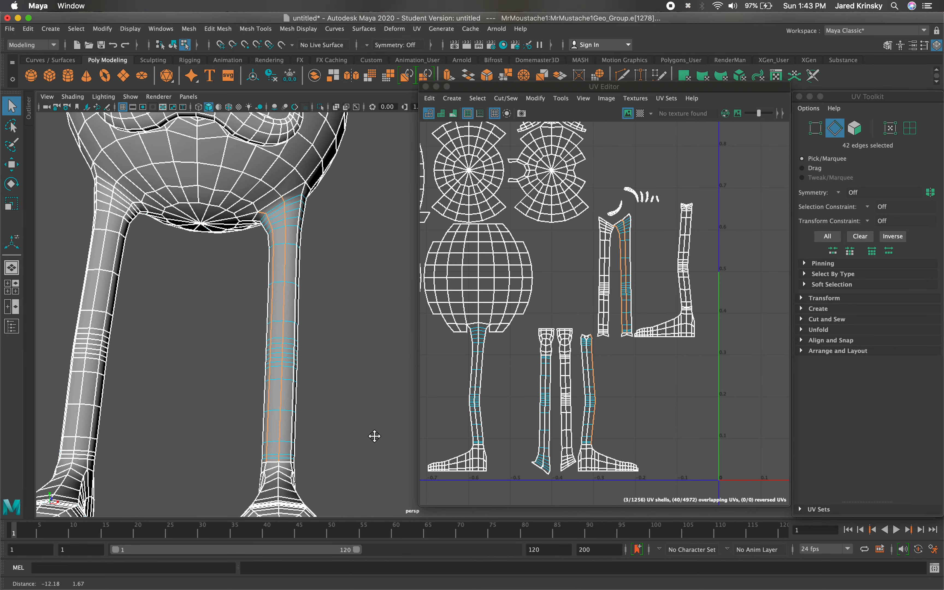
alt+drag(375, 436, 311, 441)
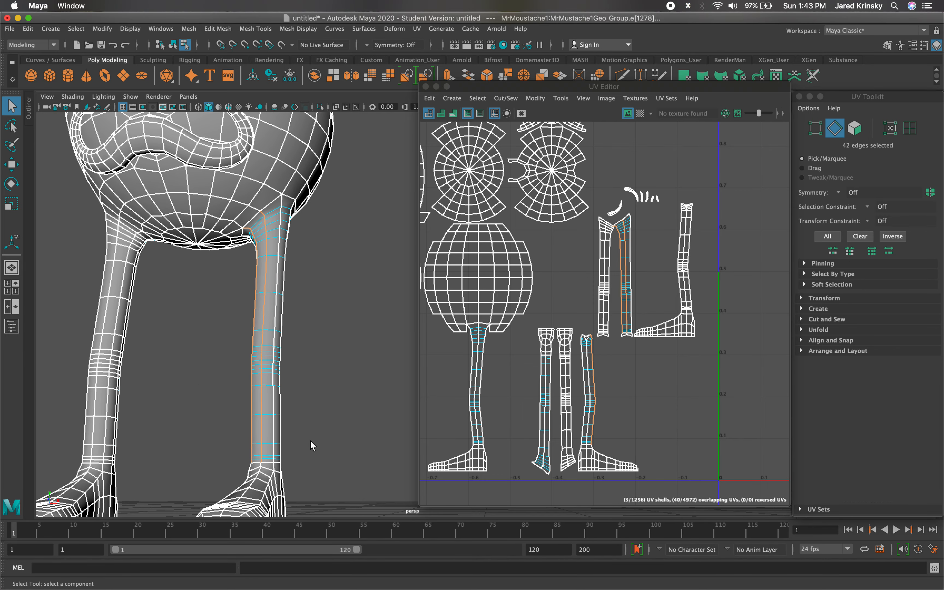
shift+double_click(271, 461)
key(super+z)
key(super+z)
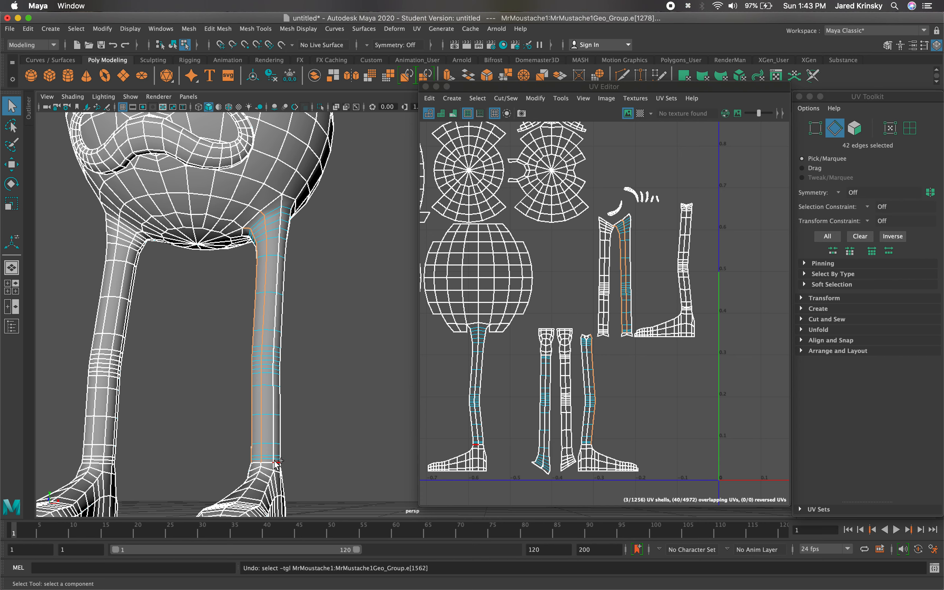
shift+click(276, 462)
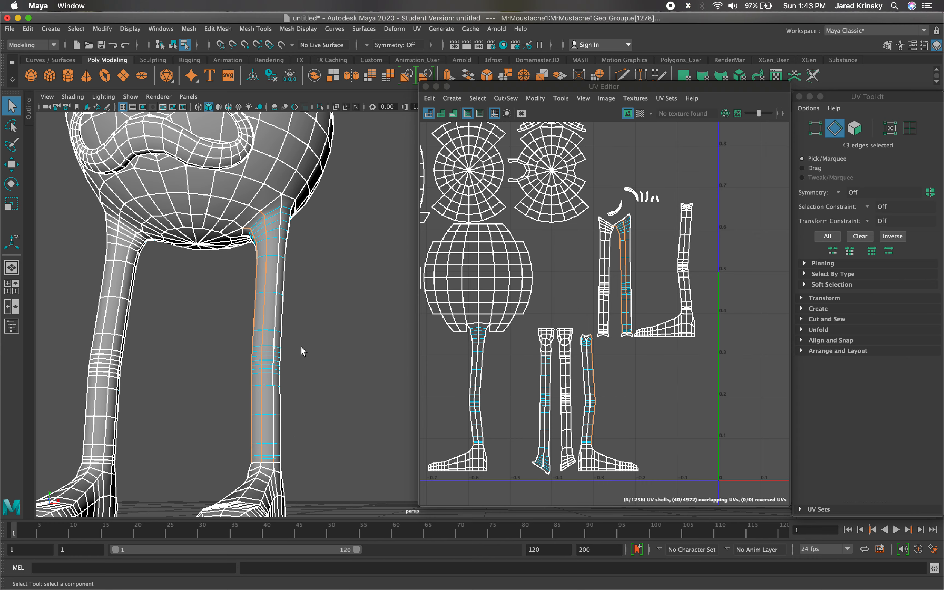
shift+double_click(281, 211)
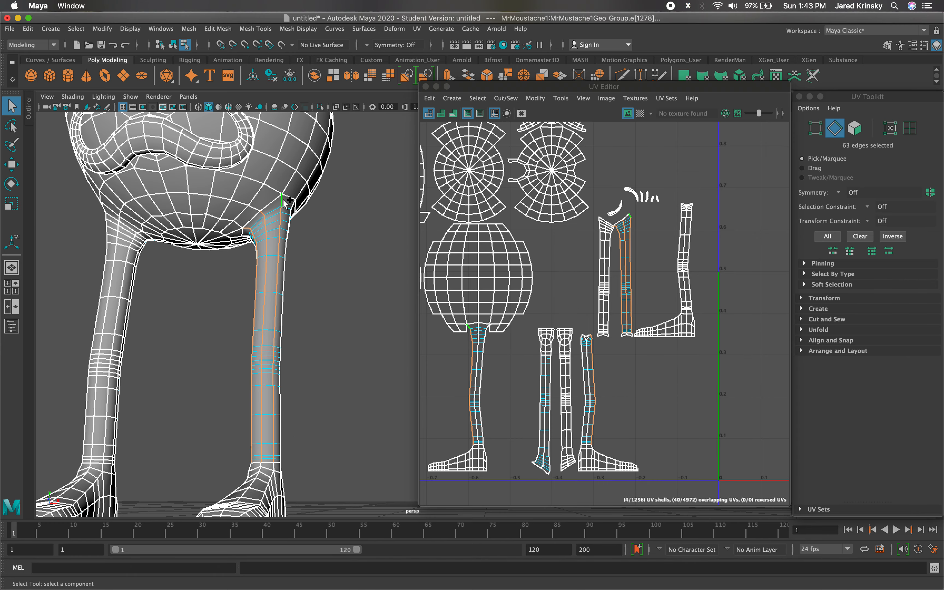
Step: Add the two vertical edge lines on the outer side of the left leg, from ankle to hip, to the selection
alt+drag(366, 325, 314, 429)
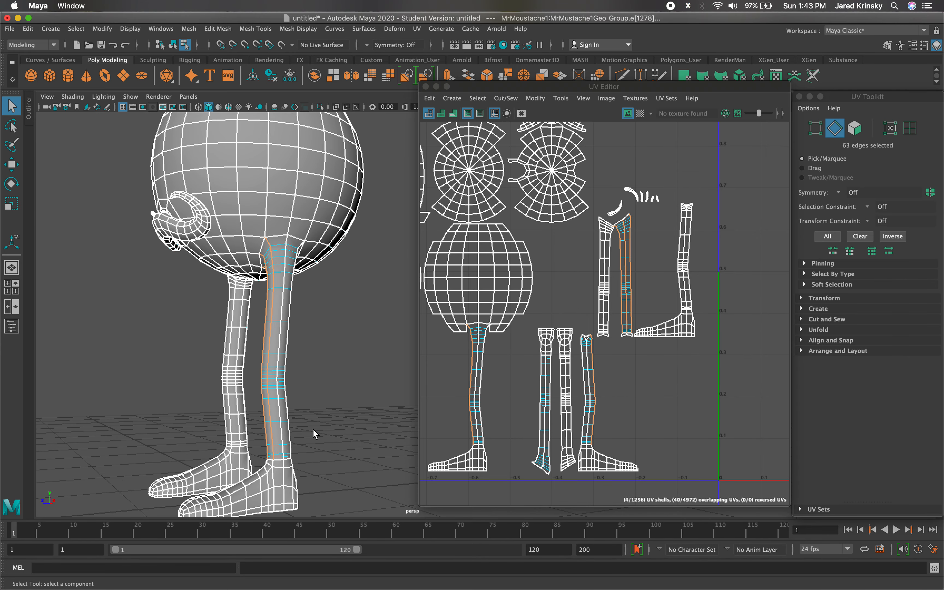
shift+click(284, 457)
shift+double_click(285, 239)
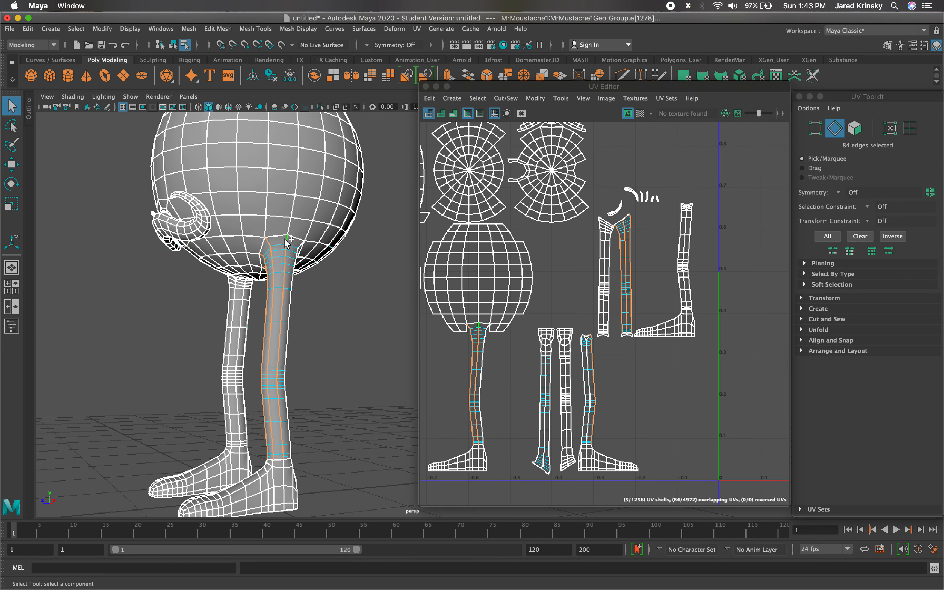
shift+click(299, 246)
alt+drag(331, 434, 289, 434)
alt+middle_drag(289, 434, 299, 416)
alt+drag(315, 428, 322, 451)
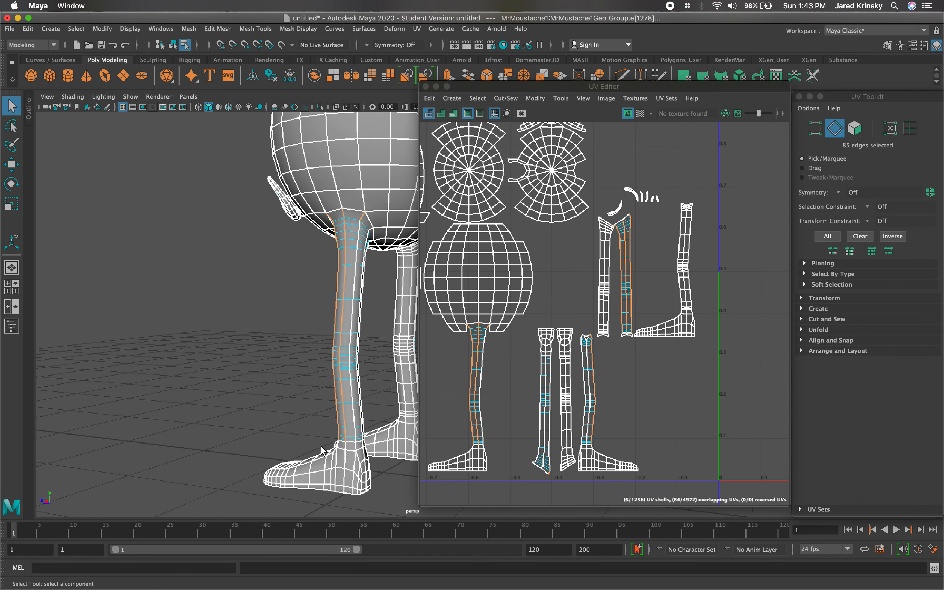
shift+double_click(359, 442)
Step: Add the two vertical edge lines on the back of the left leg, from ankle to hip, to the selection
alt+middle_drag(369, 443, 169, 456)
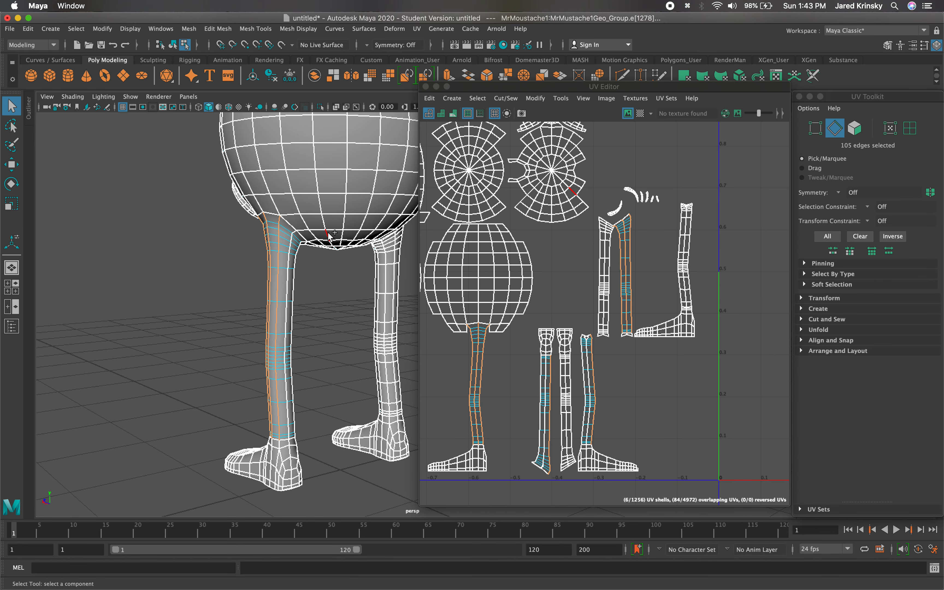
shift+click(296, 235)
shift+double_click(292, 440)
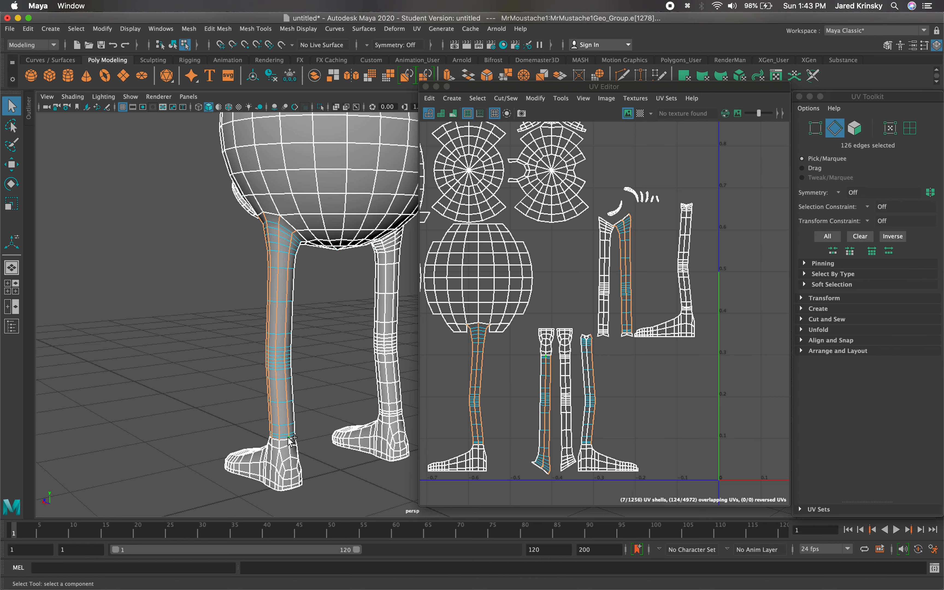
alt+drag(316, 445, 228, 375)
alt+drag(268, 320, 345, 260)
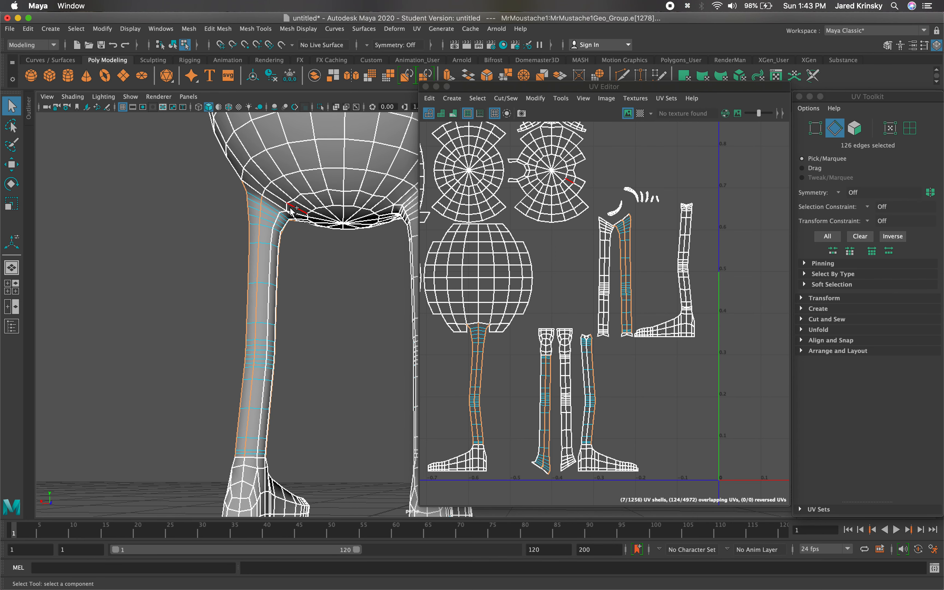
shift+click(274, 308)
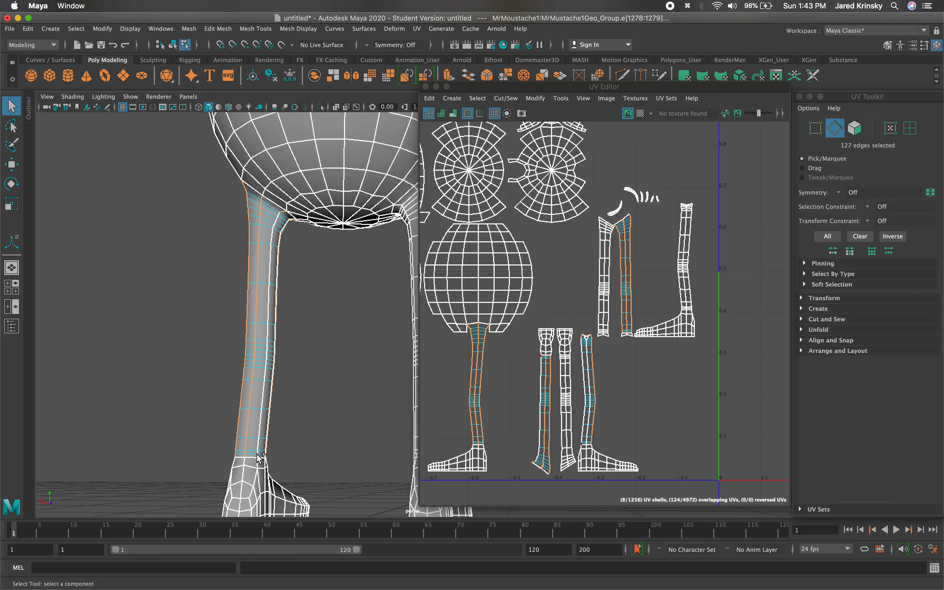
key(super+z)
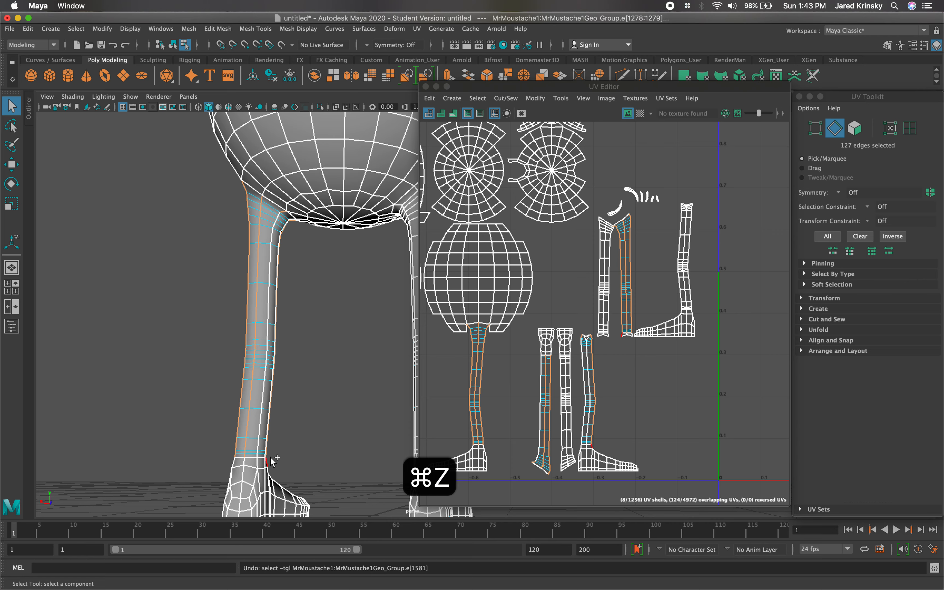
shift+click(258, 455)
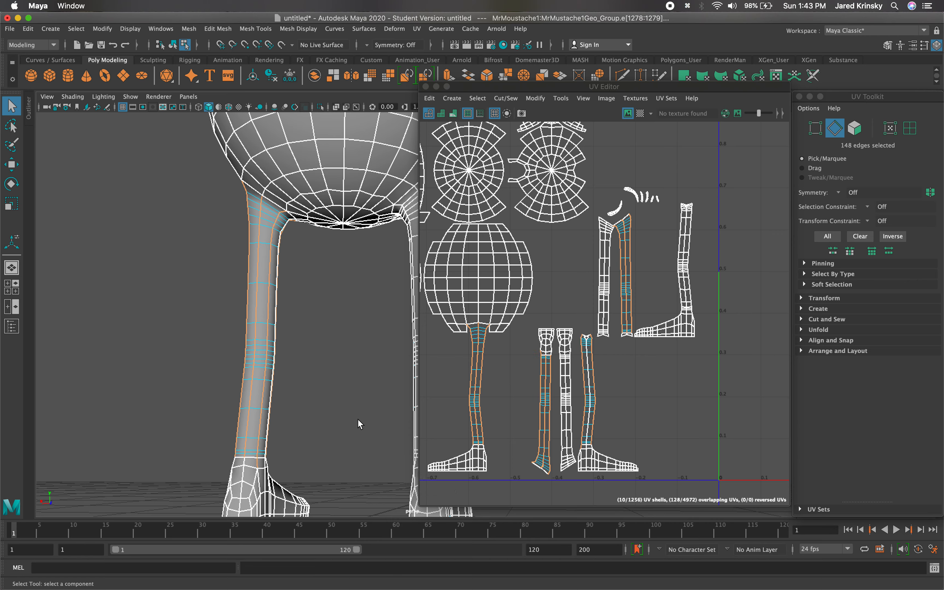
Step: Join the left leg's UV strips along the selected vertical edges with Move and Sew
alt+drag(360, 424, 223, 435)
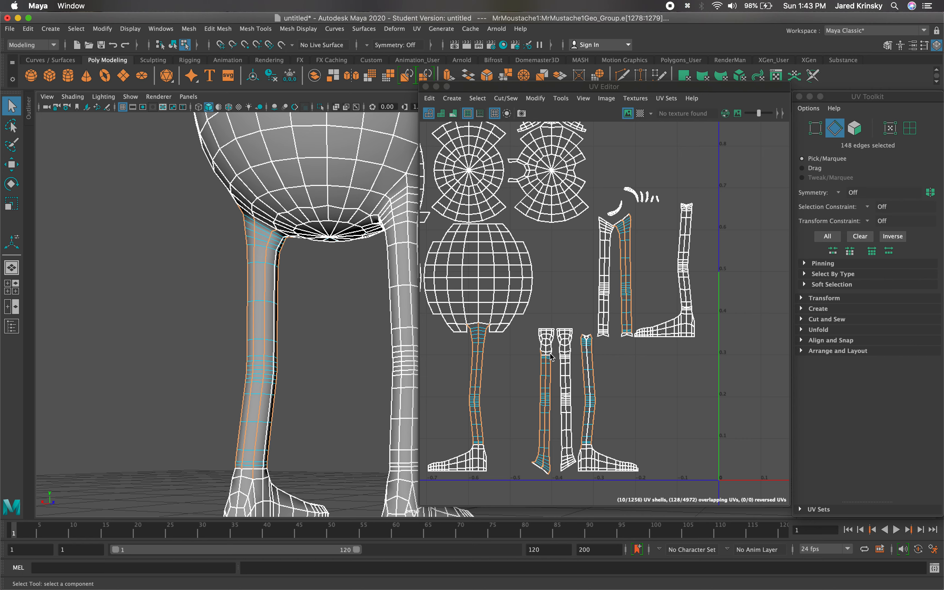
click(506, 98)
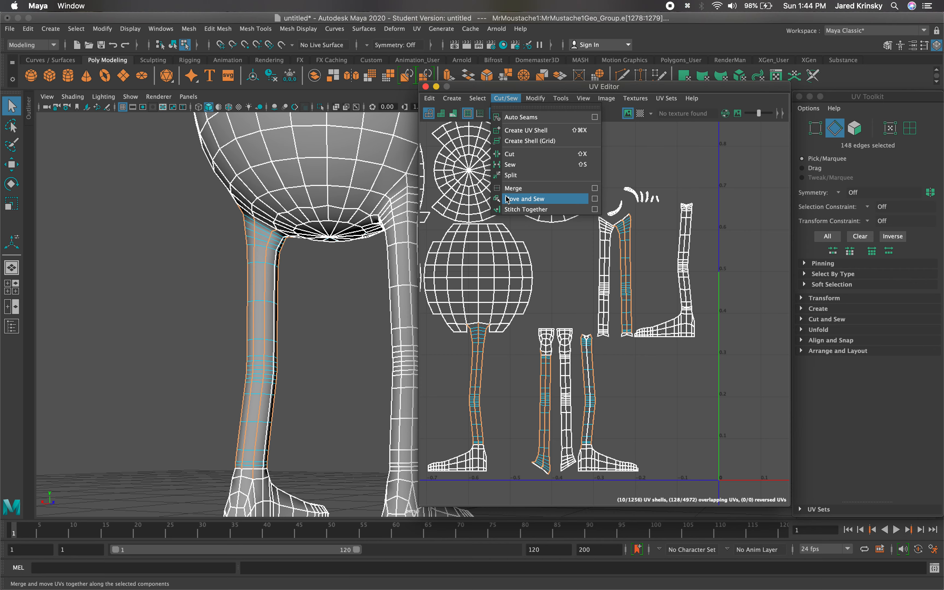
click(507, 200)
Step: Select the sewn left-leg UV shell and move it away from the other shells into the empty 0–1 UV square
right_click(565, 407)
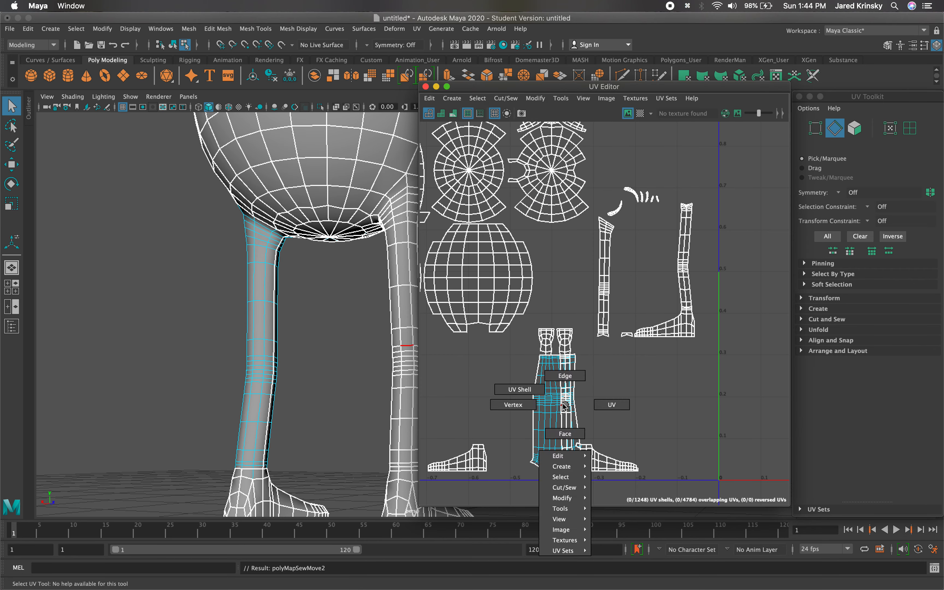
right_drag(564, 406, 544, 396)
click(543, 396)
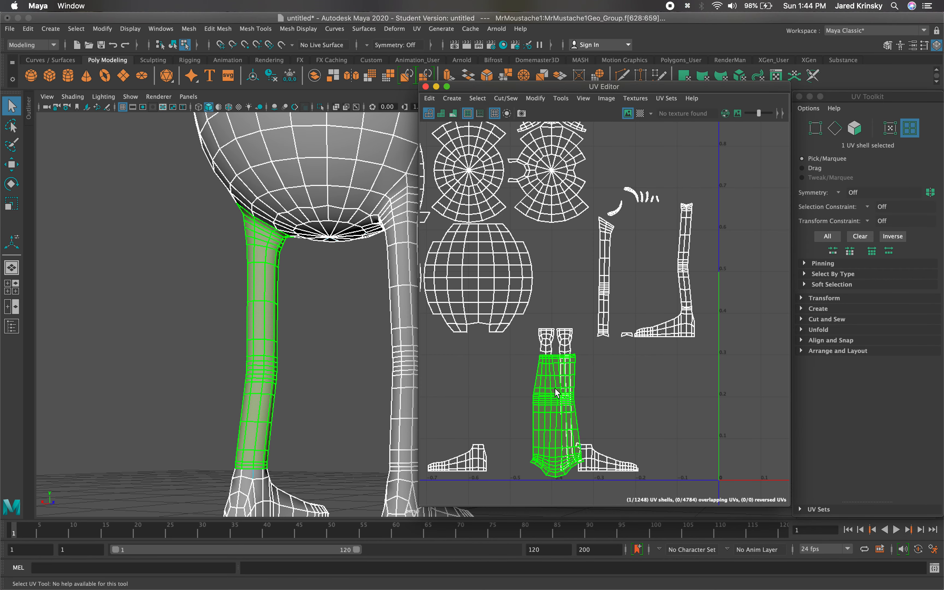
key(w)
drag(558, 410, 776, 275)
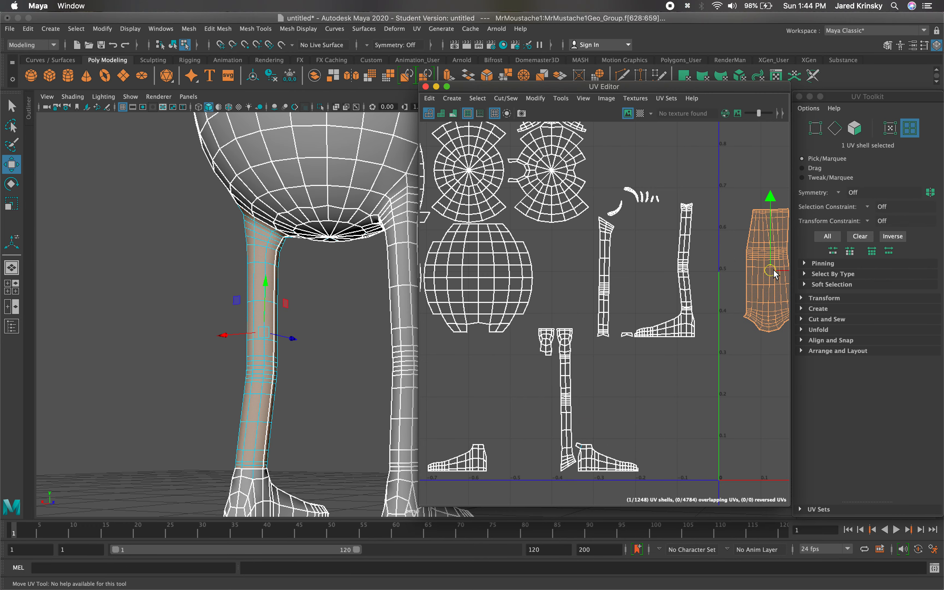
alt+middle_drag(659, 301, 440, 330)
scroll(644, 283, down, 5)
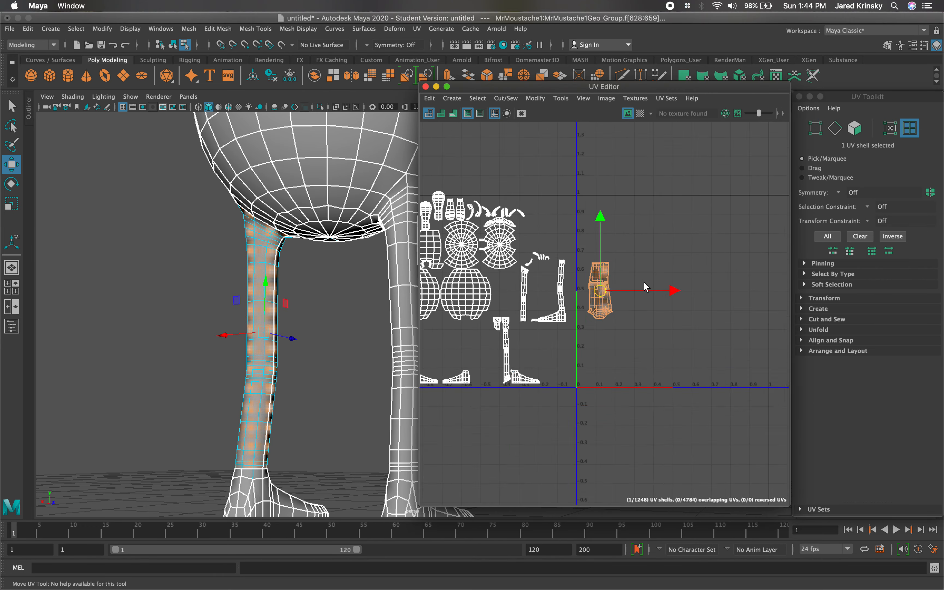
alt+middle_drag(706, 285, 666, 295)
scroll(665, 296, up, 4)
click(503, 313)
drag(504, 312, 684, 327)
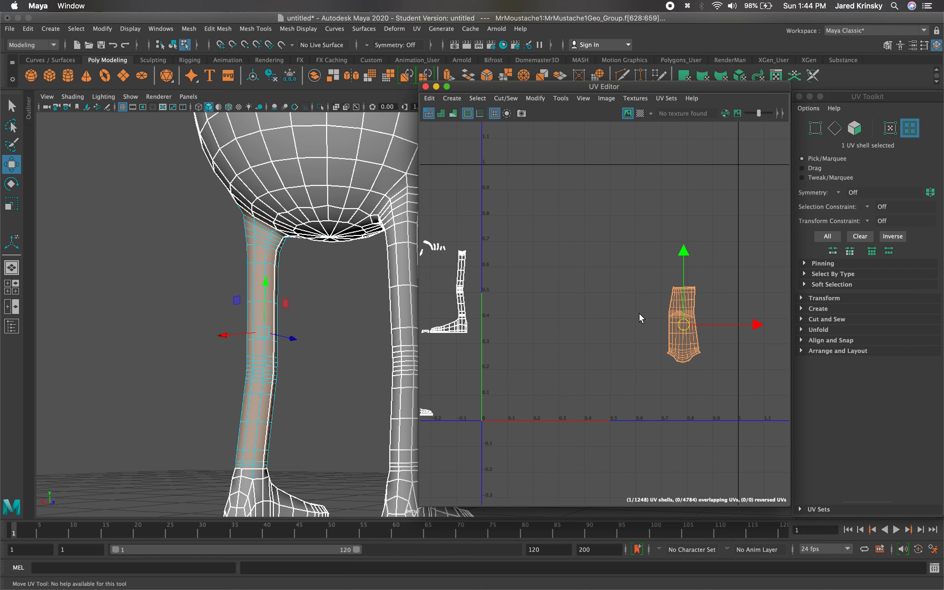
Step: Rotate the left-leg UV shell half a turn so its hip end points up
click(708, 356)
right_drag(694, 357, 694, 326)
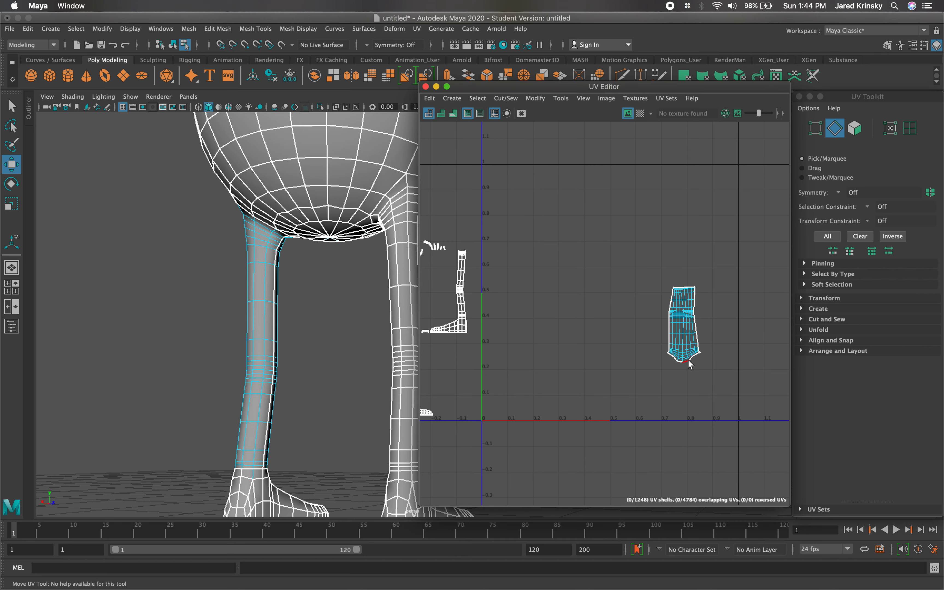
right_drag(687, 348, 654, 334)
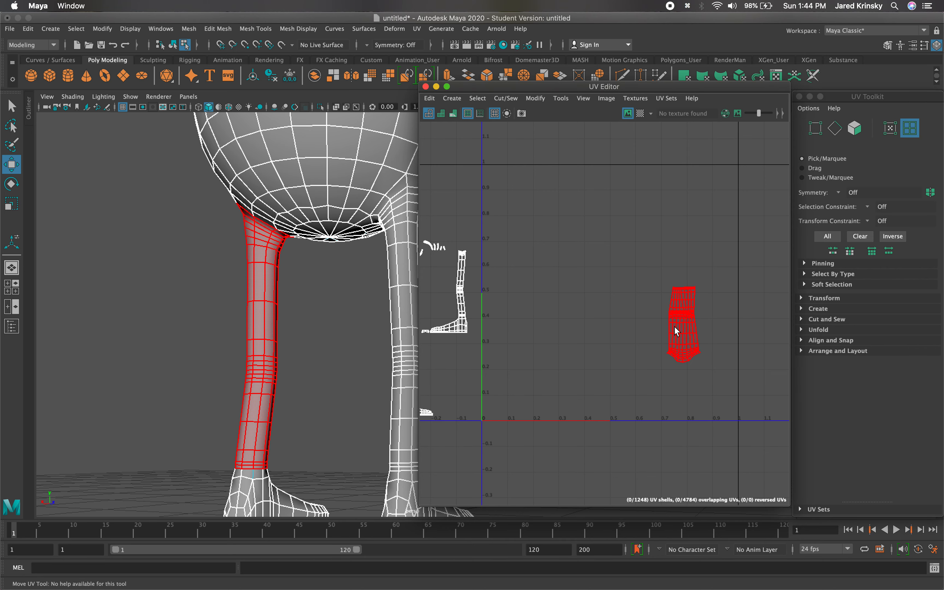
click(675, 327)
key(e)
drag(689, 257, 677, 469)
key(q)
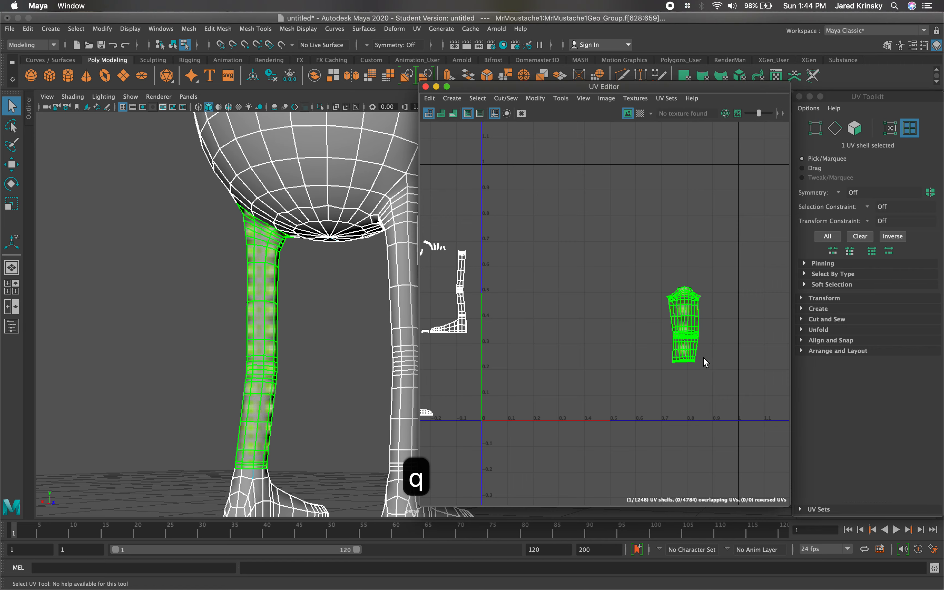
Step: Select all UVs of the left-leg shell and unfold them with the Smooth tool
key(f)
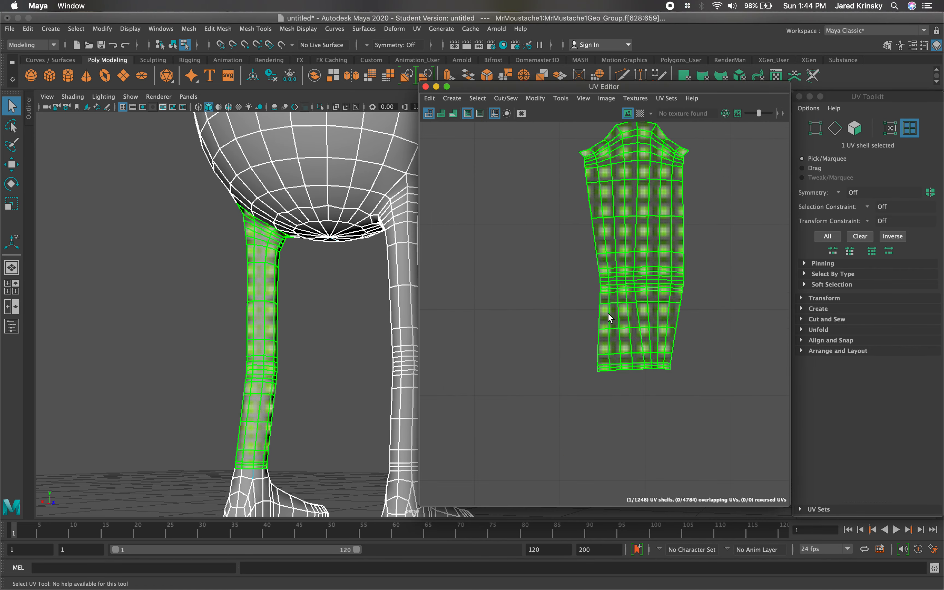
alt+middle_drag(615, 316, 597, 366)
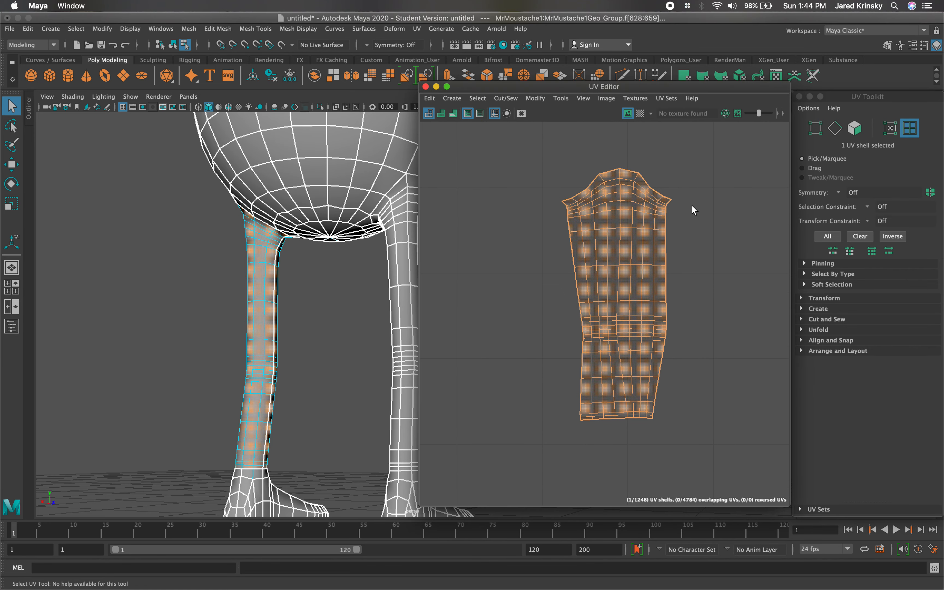
right_drag(625, 286, 691, 281)
drag(706, 462, 516, 153)
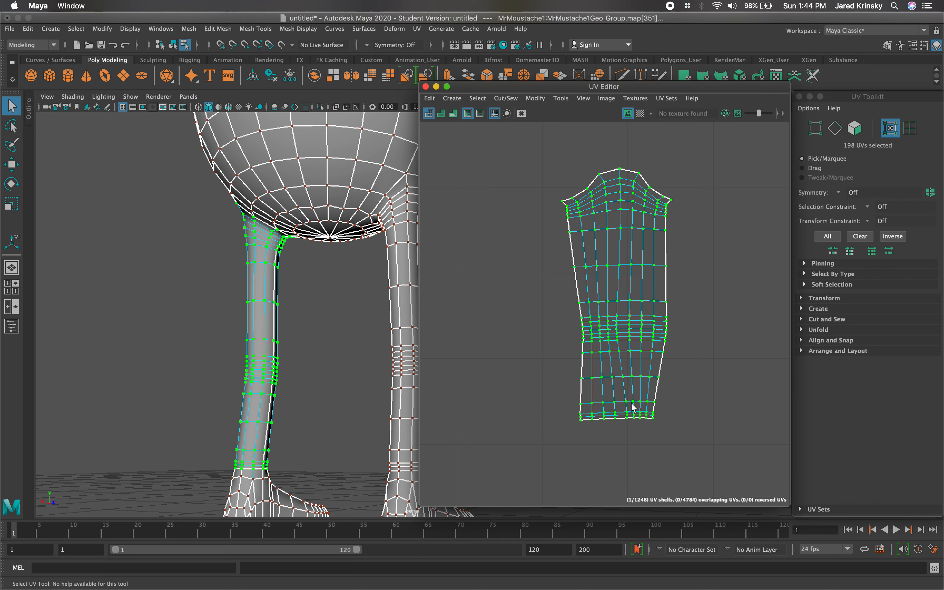
right_click(619, 382)
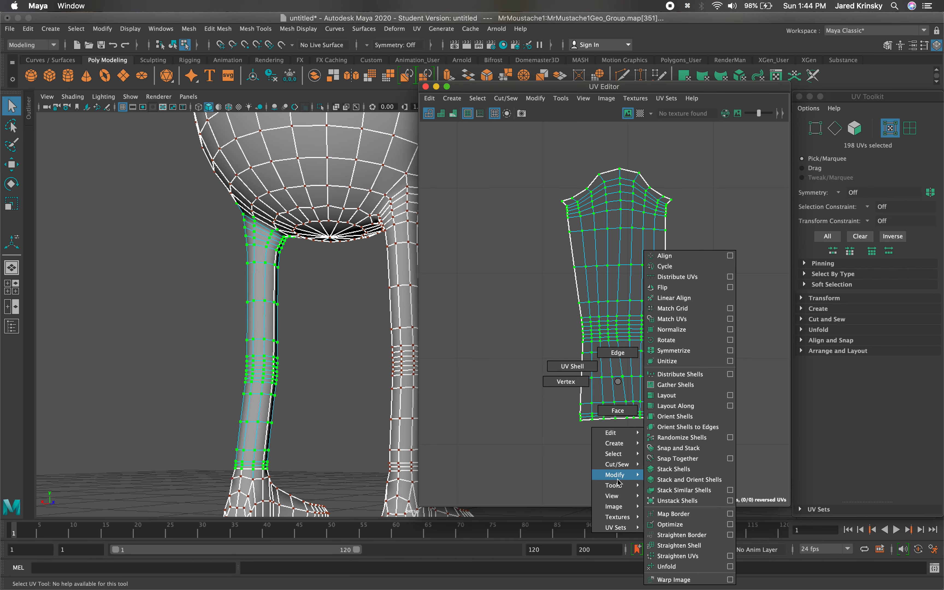
mouse_move(621, 486)
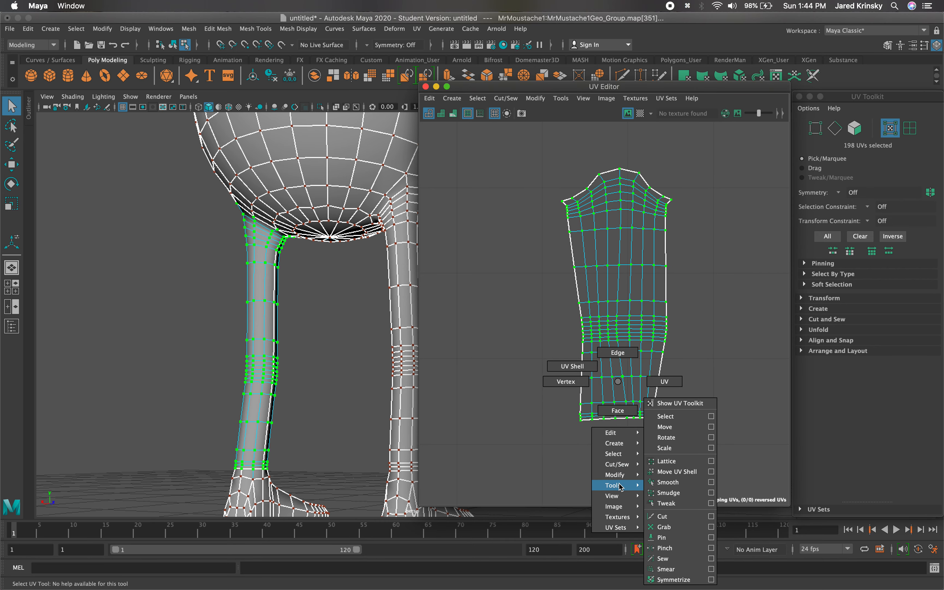
click(669, 483)
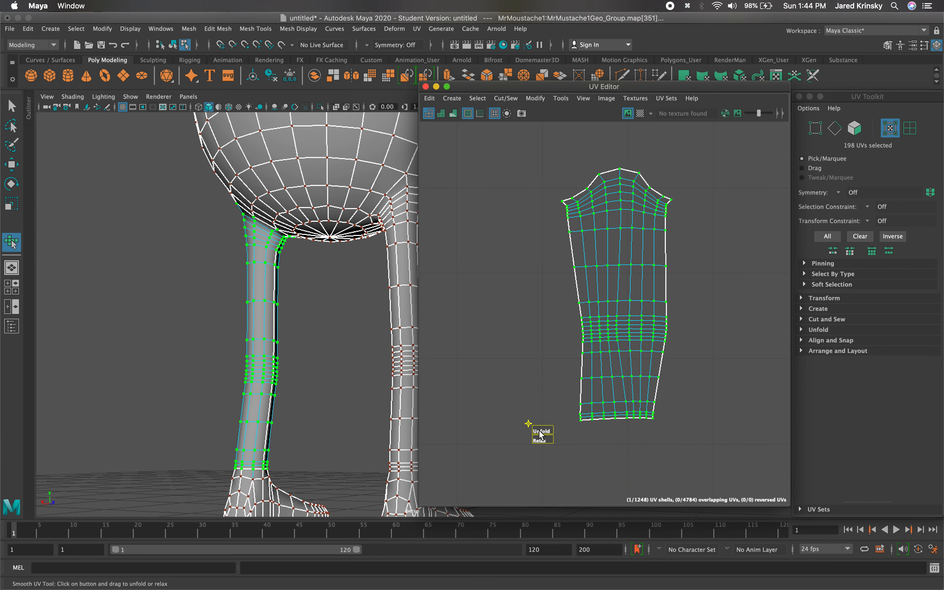
drag(540, 432, 618, 436)
drag(681, 435, 682, 434)
drag(536, 431, 540, 431)
drag(652, 450, 654, 448)
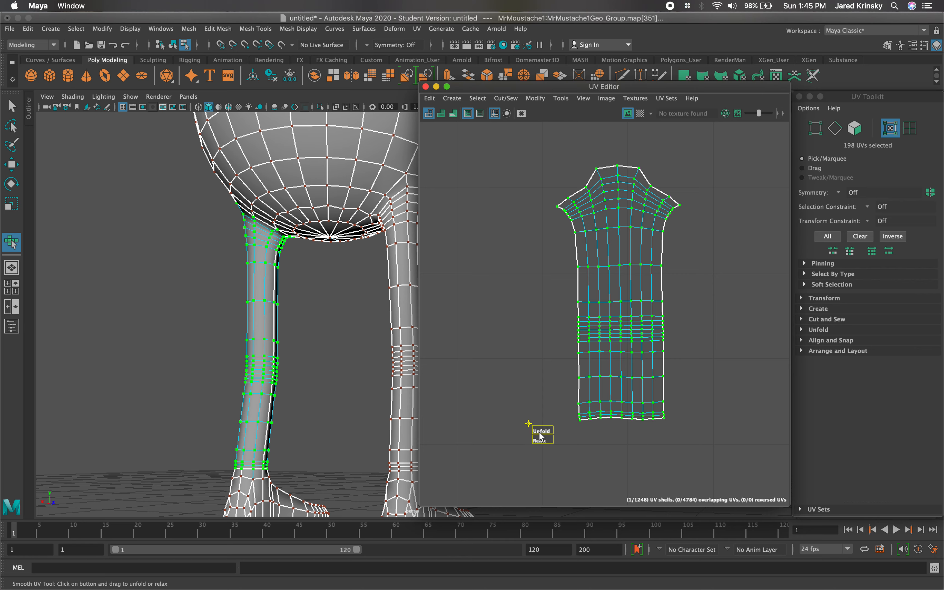
drag(539, 433, 701, 420)
drag(786, 422, 728, 402)
Step: Unfold the UVs in the upper hip part of the left-leg shell separately, and clear the selection
drag(713, 284, 498, 156)
drag(539, 278, 550, 277)
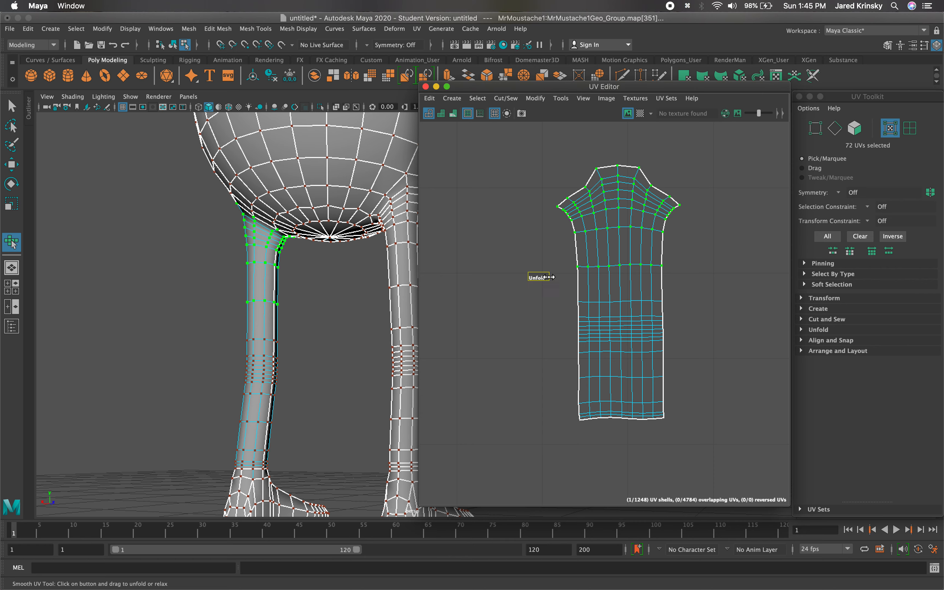
drag(740, 288, 740, 289)
click(526, 243)
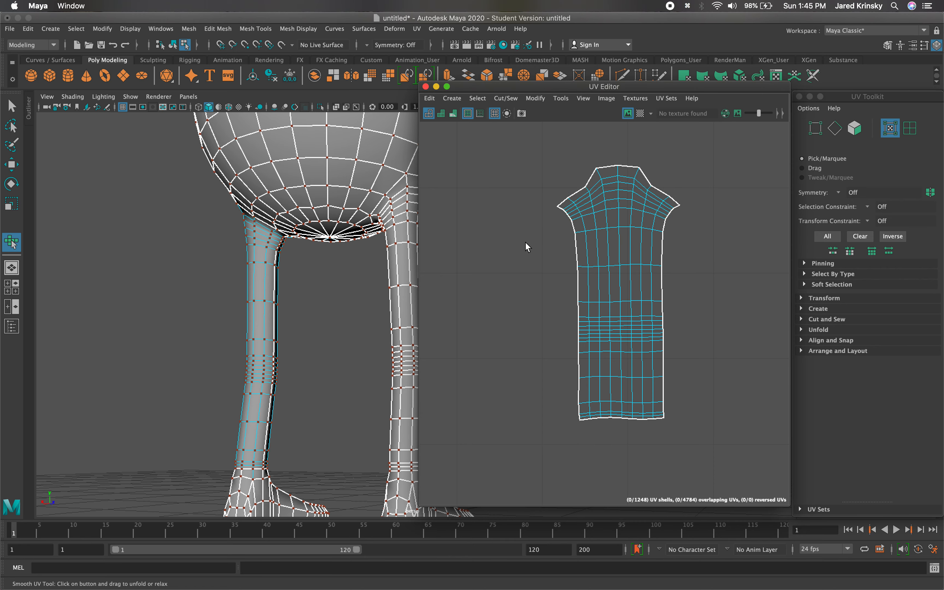
Step: Leave the Smooth tool, switch back to UV shell selection with nothing selected, and bring the right leg into view
scroll(527, 249, down, 5)
alt+middle_drag(453, 319, 600, 311)
key(q)
right_drag(709, 234, 670, 227)
click(711, 267)
scroll(702, 268, down, 5)
scroll(702, 269, up, 4)
click(512, 272)
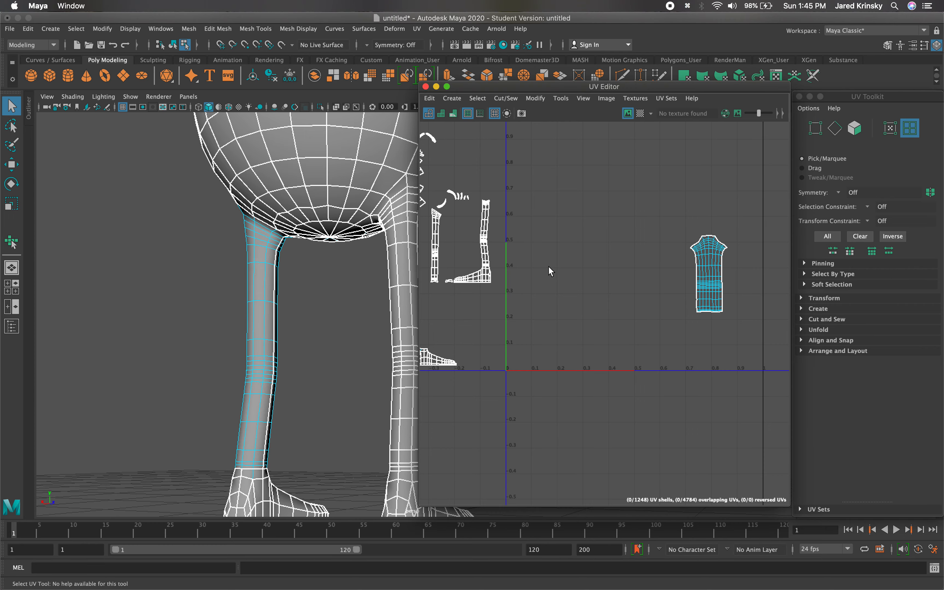
alt+drag(309, 390, 129, 429)
alt+middle_drag(264, 375, 154, 410)
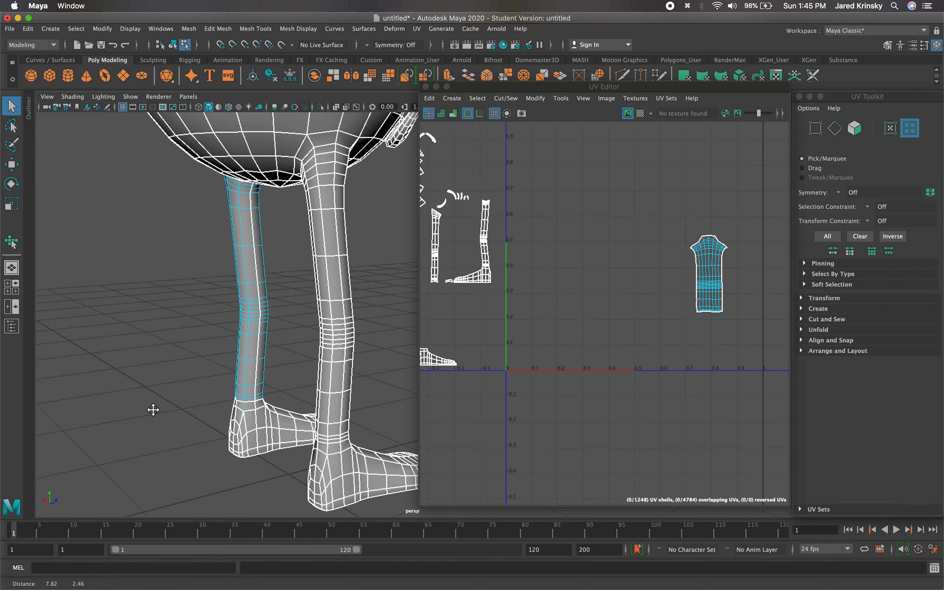
Step: Examine the feet from the front and both sides to judge where the left shoe's UV seams should run
alt+drag(367, 337, 176, 379)
alt+middle_drag(315, 346, 93, 392)
alt+middle_drag(269, 327, 87, 385)
alt+drag(345, 358, 332, 350)
alt+middle_drag(332, 349, 175, 298)
alt+drag(316, 304, 284, 320)
alt+middle_drag(352, 285, 180, 346)
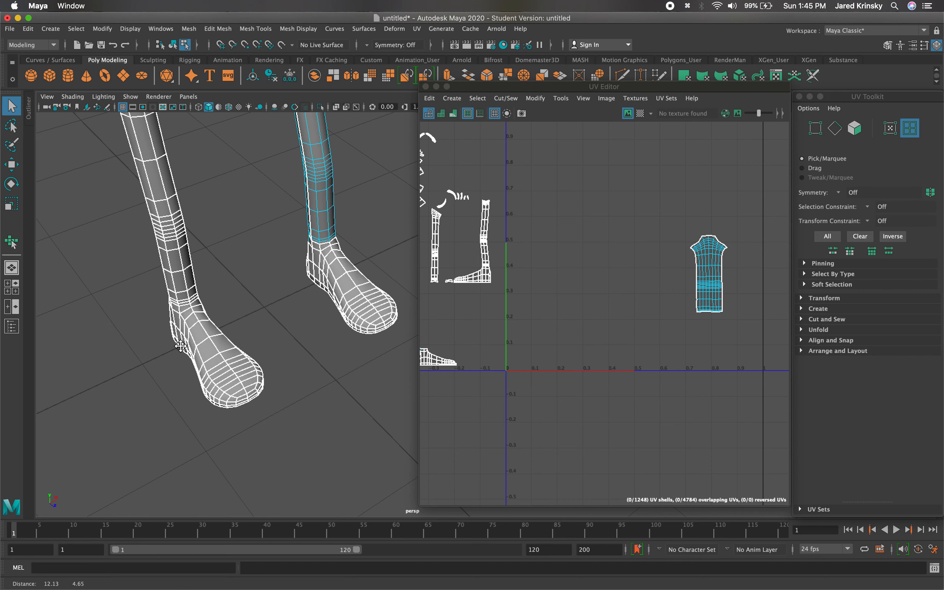
scroll(349, 315, up, 5)
alt+drag(351, 315, 314, 273)
alt+middle_drag(342, 322, 172, 320)
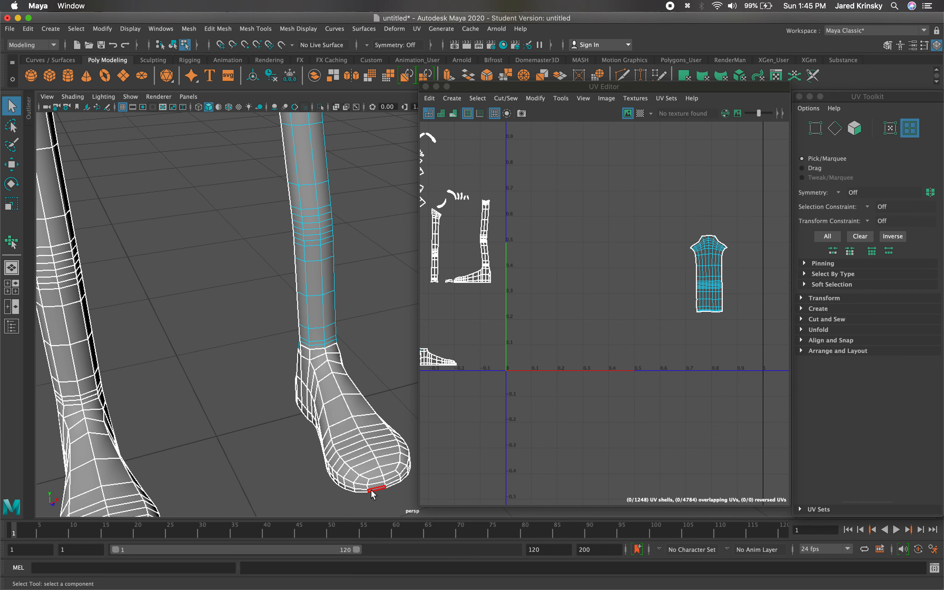
alt+drag(371, 459, 304, 452)
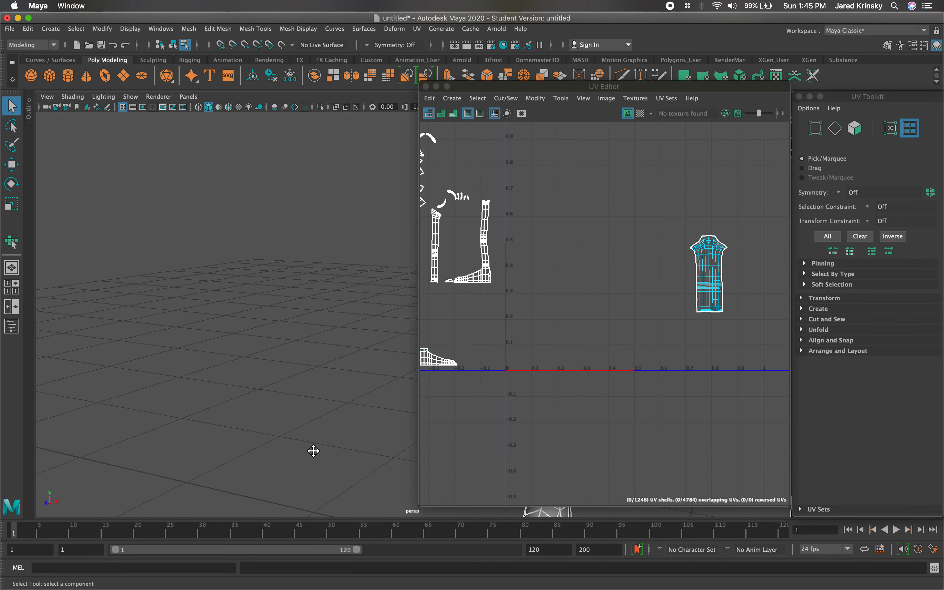
alt+middle_drag(301, 428, 117, 269)
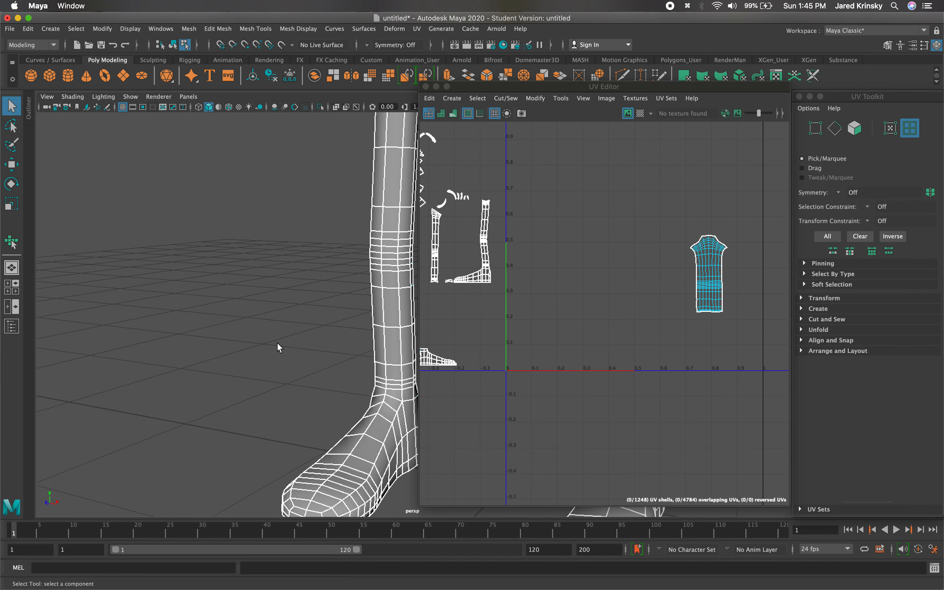
alt+middle_drag(342, 405, 133, 235)
alt+middle_drag(337, 389, 132, 247)
alt+drag(239, 282, 254, 294)
alt+middle_drag(232, 293, 207, 315)
scroll(302, 318, down, 2)
alt+middle_drag(302, 317, 236, 293)
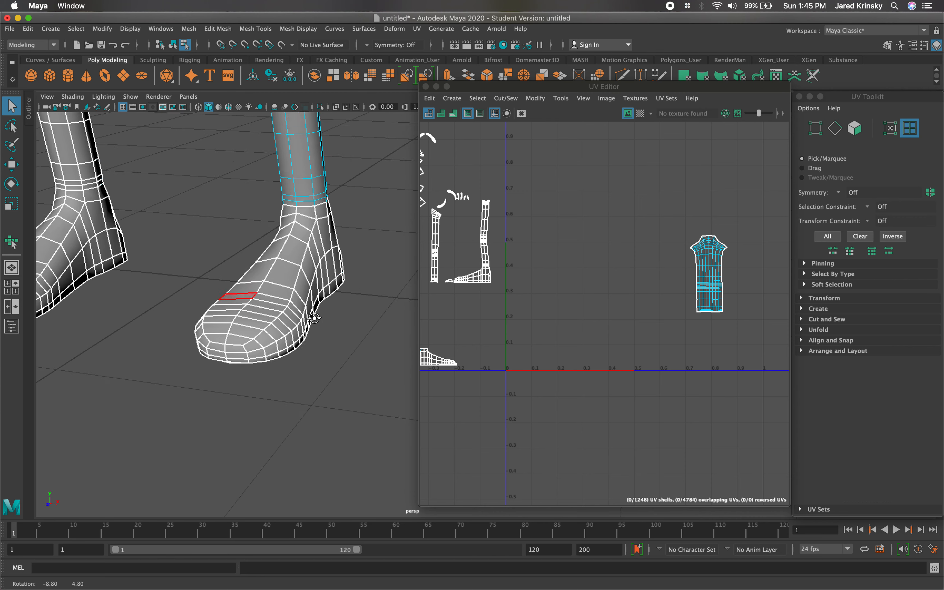
alt+drag(291, 309, 310, 319)
alt+middle_drag(351, 357, 400, 403)
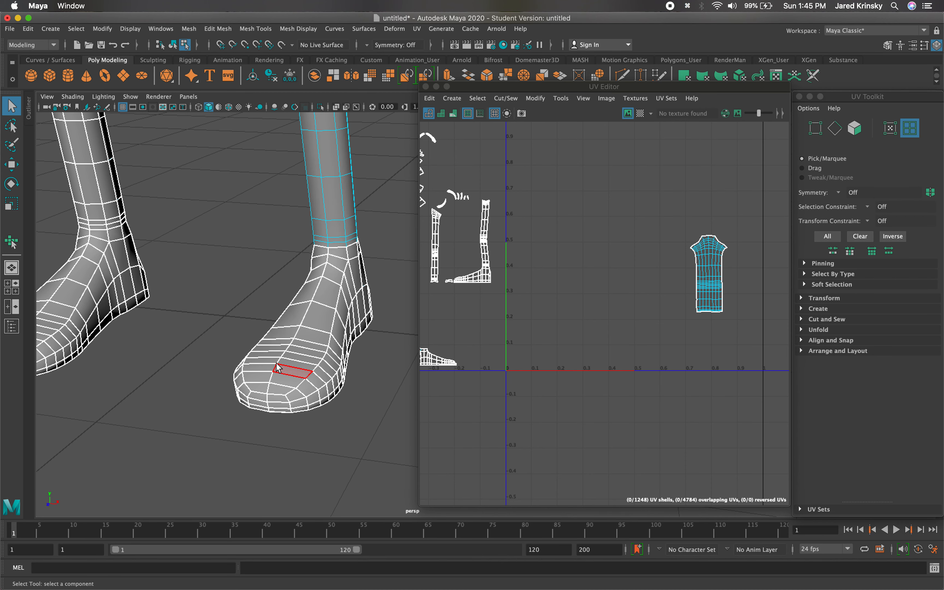
Step: Switch the character mesh to edge selection for picking edges on the left foot
key(q)
right_click(316, 286)
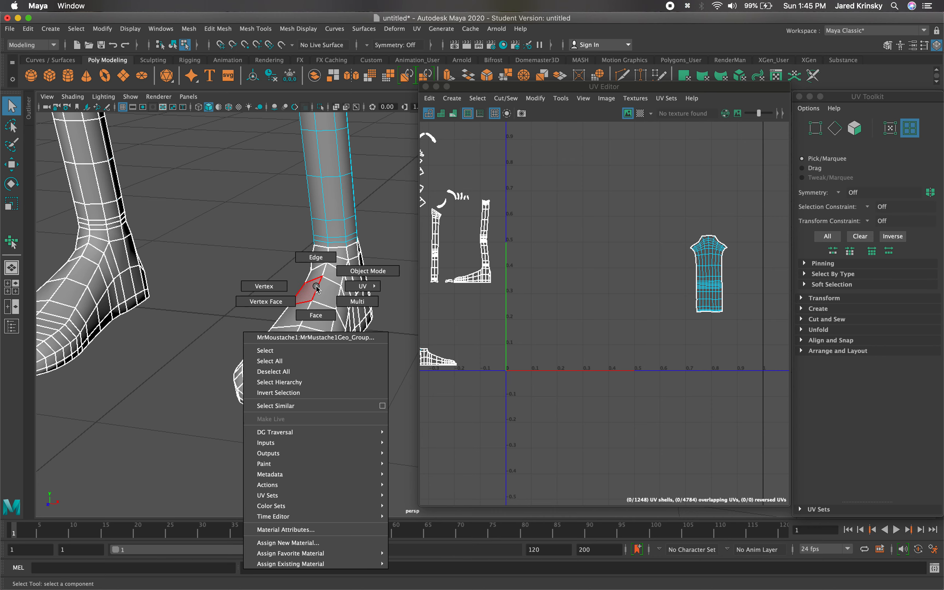
click(323, 265)
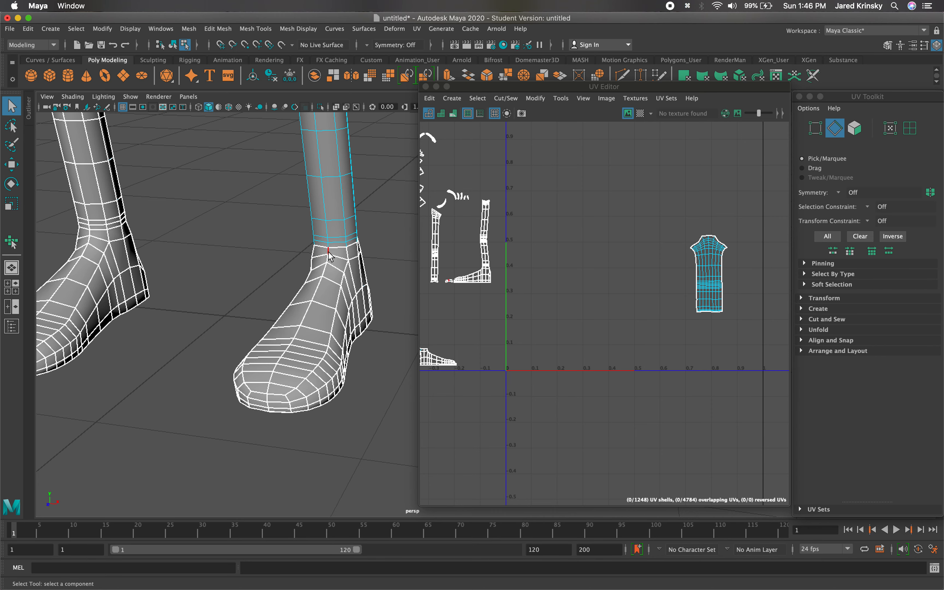
click(328, 254)
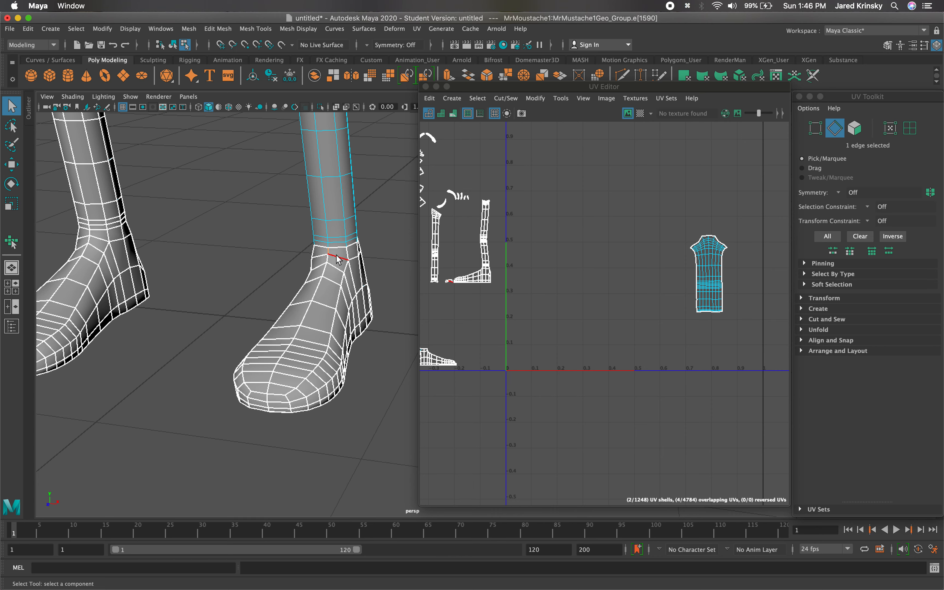
double_click(346, 262)
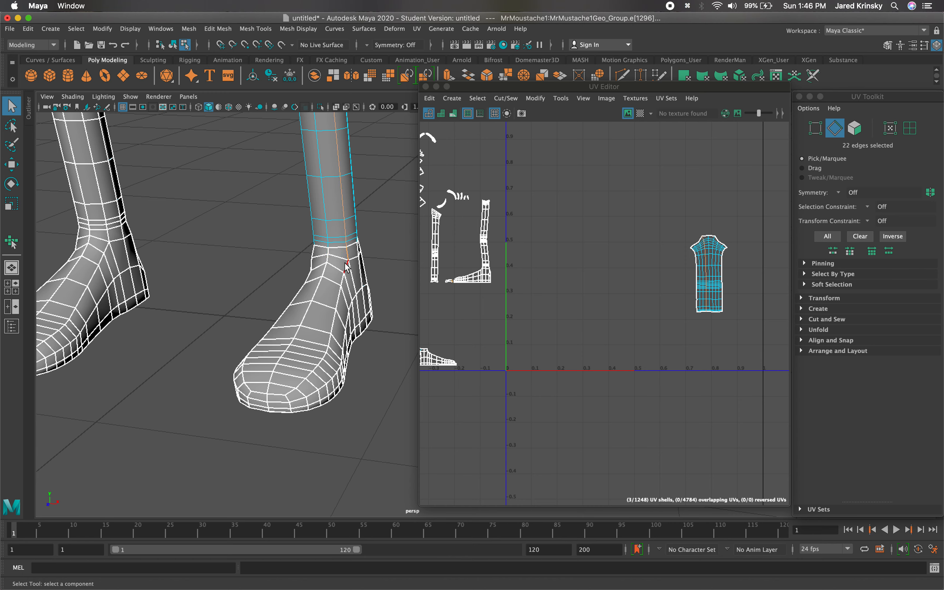
double_click(347, 267)
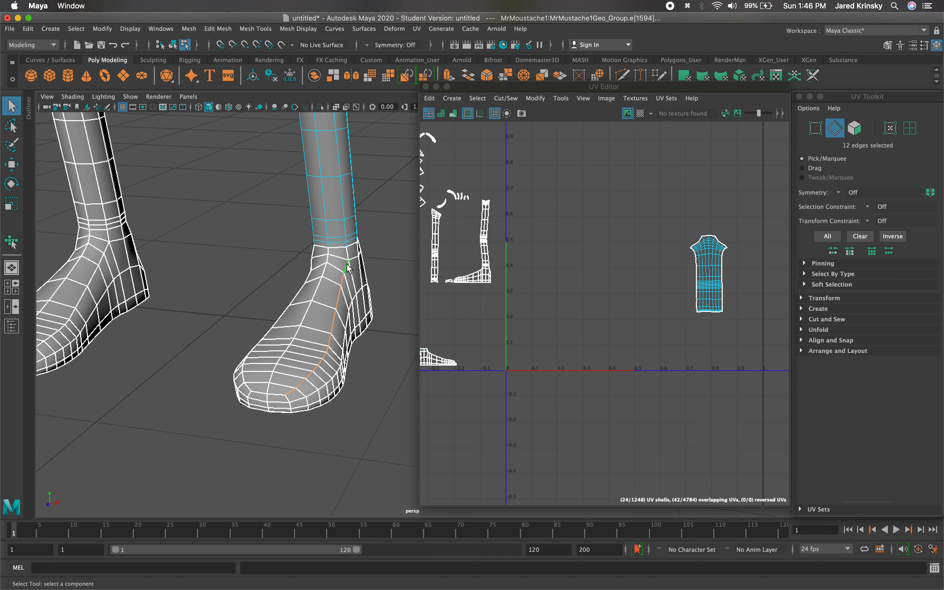
shift+double_click(248, 387)
shift+click(258, 393)
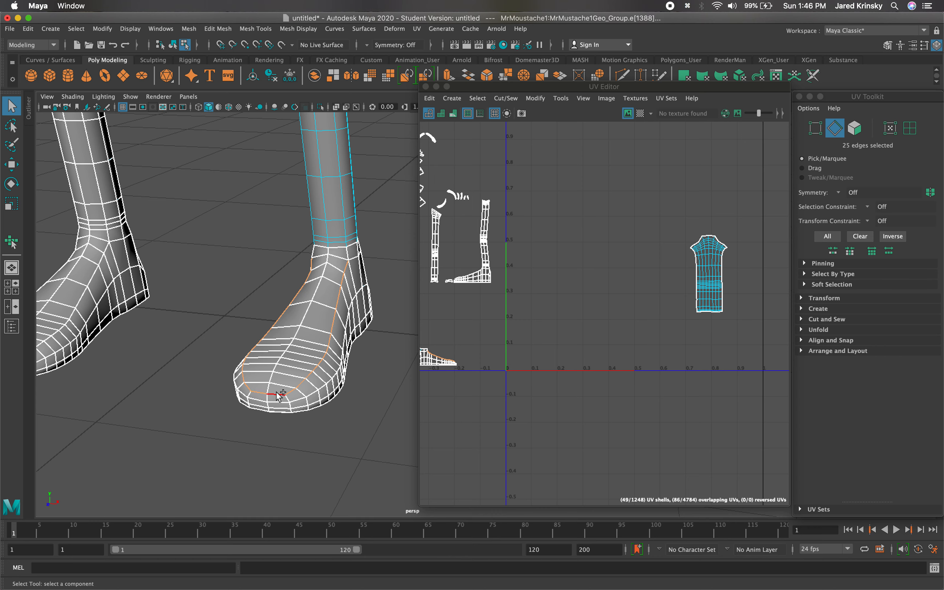
shift+click(279, 389)
shift+click(317, 247)
Step: Select the lengthwise centre edges on top of the left foot from toe to ankle, plus the crosswise edges over the ankle and instep
click(270, 389)
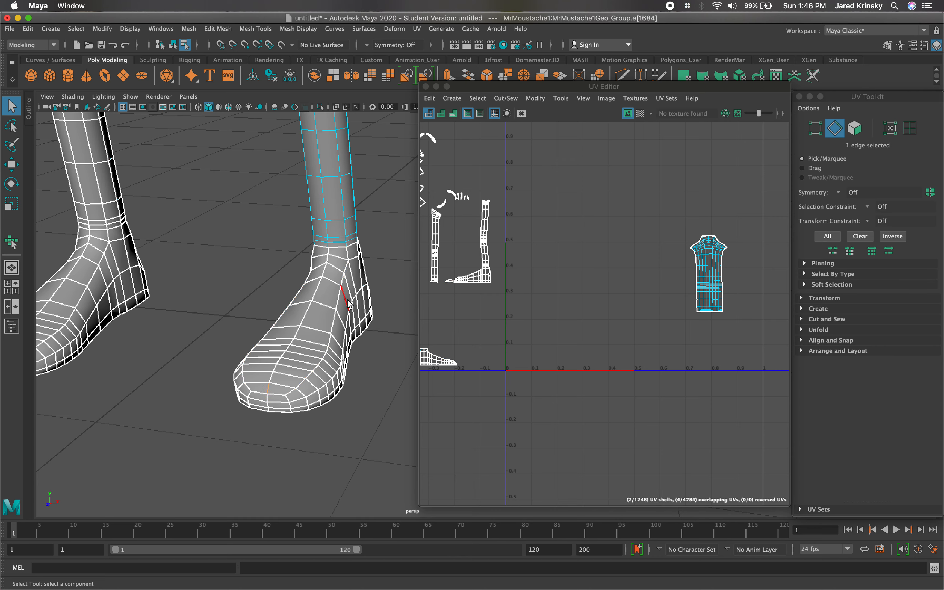
shift+double_click(331, 253)
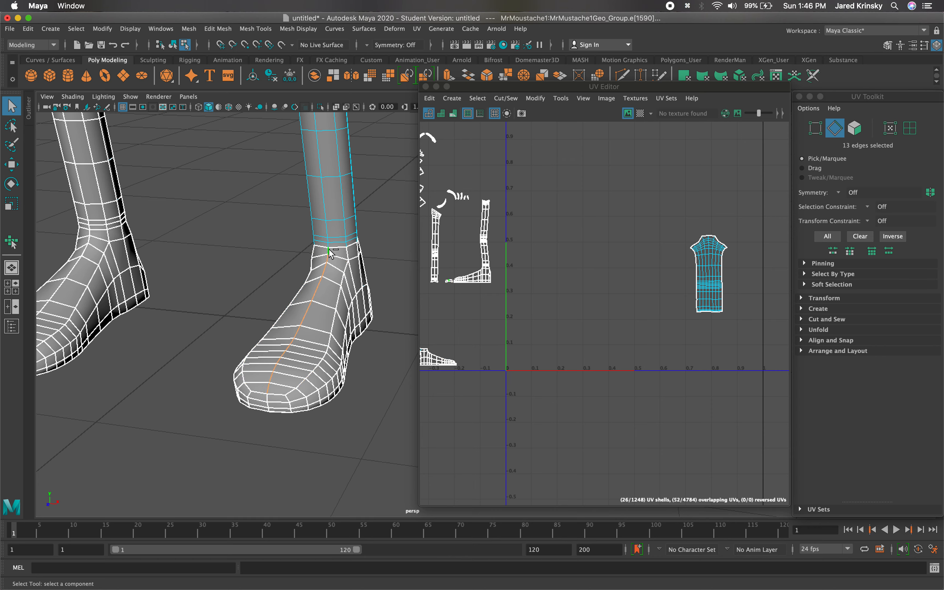
shift+click(327, 256)
shift+click(323, 264)
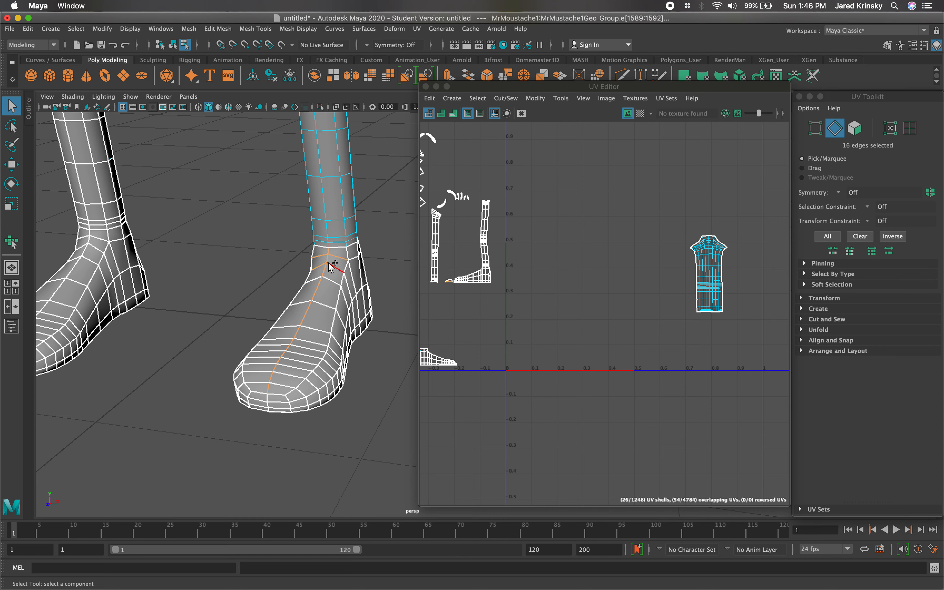
shift+click(335, 272)
shift+click(317, 277)
shift+click(304, 300)
shift+click(320, 315)
shift+click(291, 330)
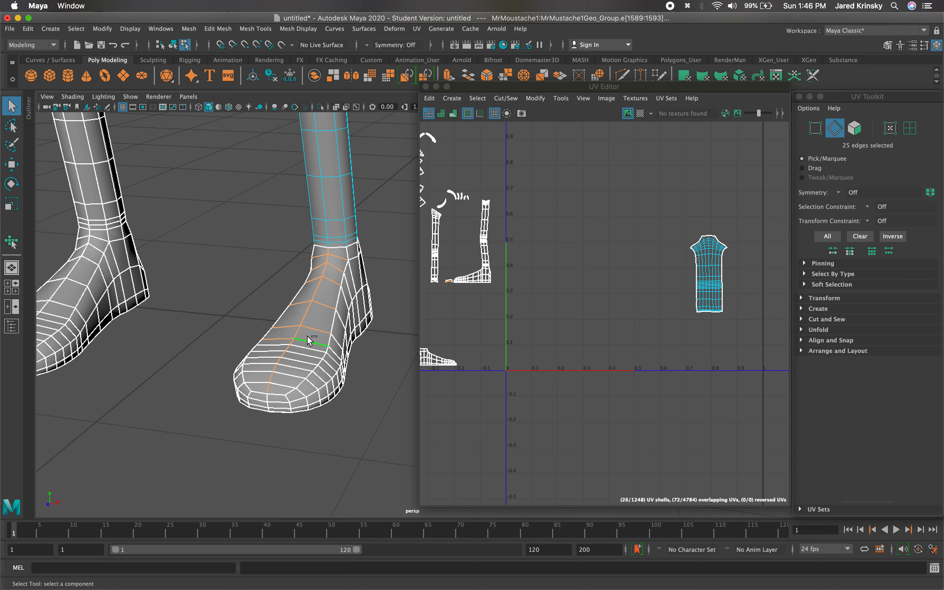
Step: Add the remaining crosswise edges toward the toe to the selection and Move and Sew the top of the left foot together
shift+click(274, 351)
shift+click(271, 353)
shift+click(270, 357)
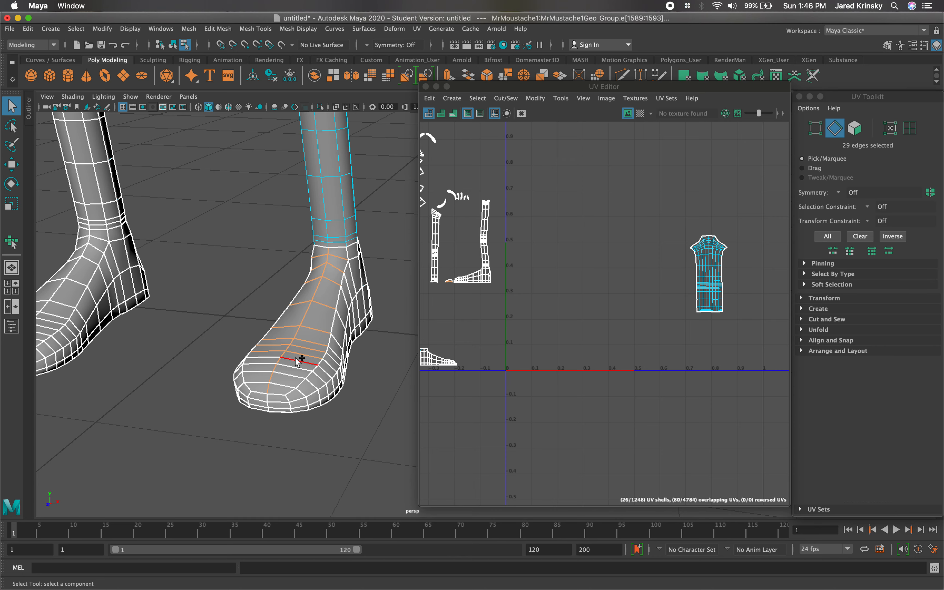
shift+click(267, 363)
shift+click(294, 377)
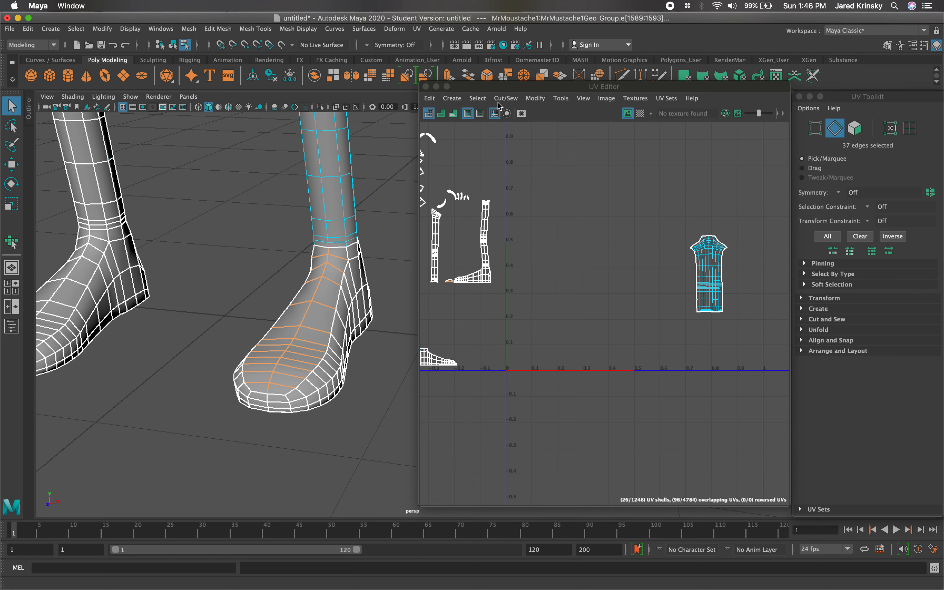
click(506, 98)
click(524, 199)
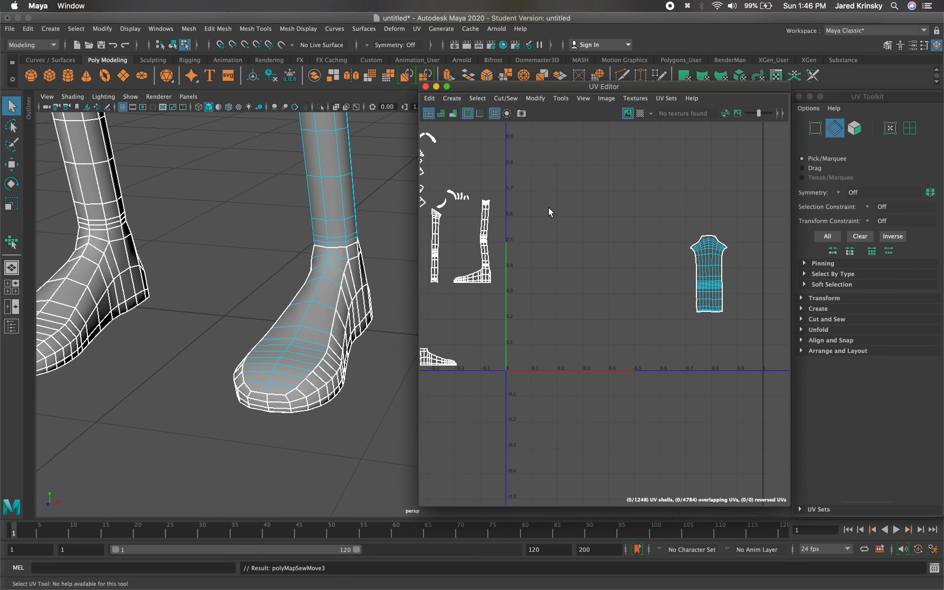
Step: Select the left foot-top UV shell, move it directly below the left-leg shell, and clear the selection
scroll(523, 264, down, 5)
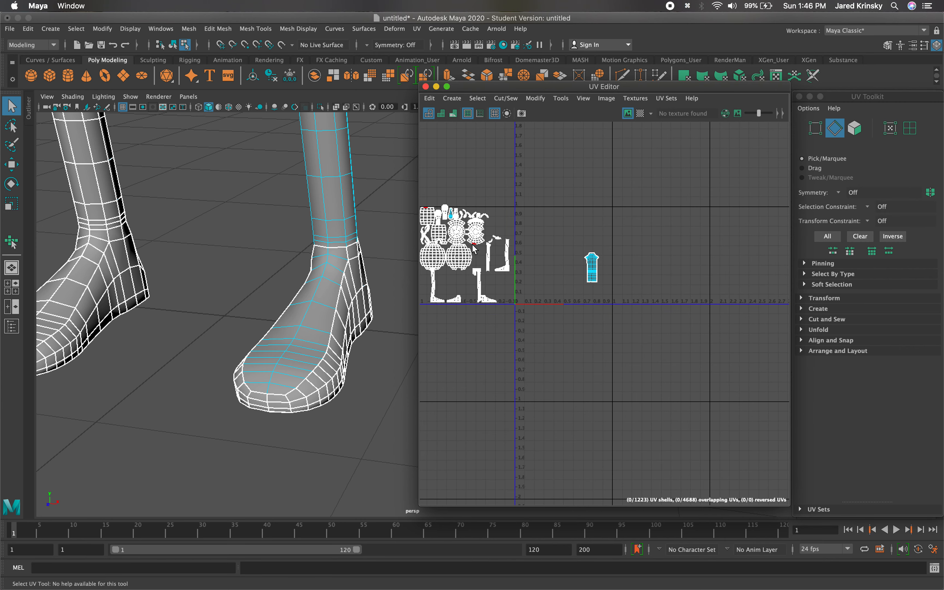
right_drag(455, 217, 408, 206)
click(451, 216)
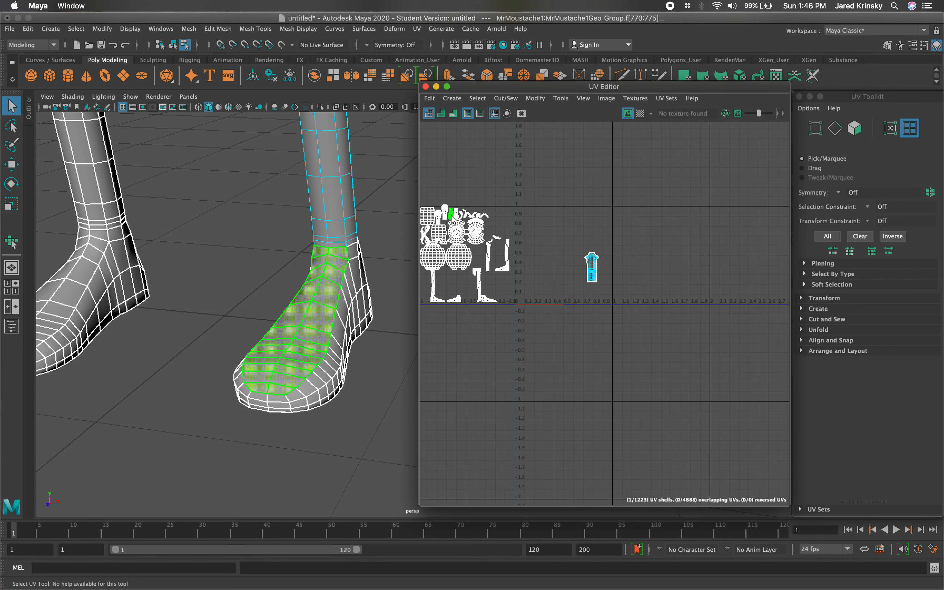
key(w)
drag(453, 218, 597, 297)
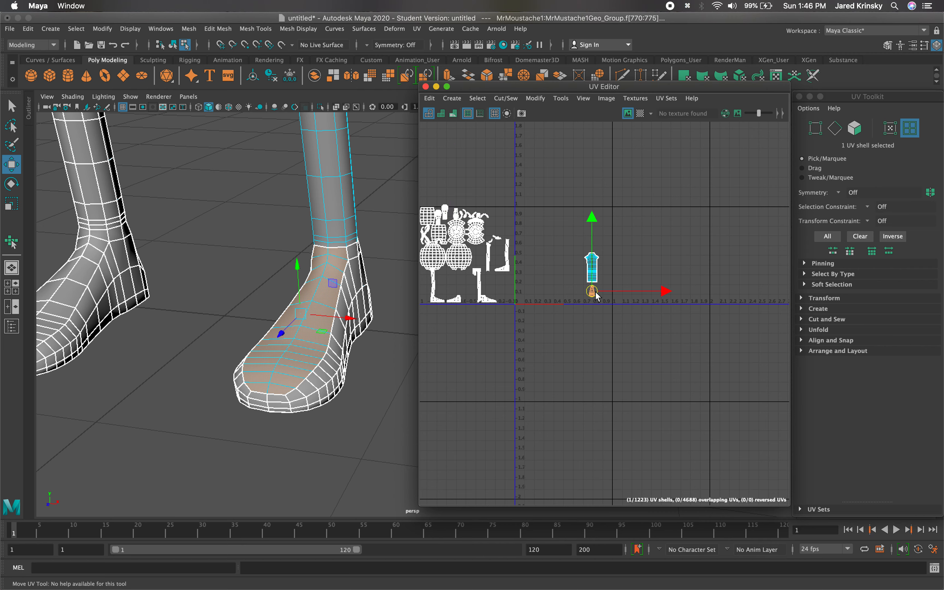
click(407, 398)
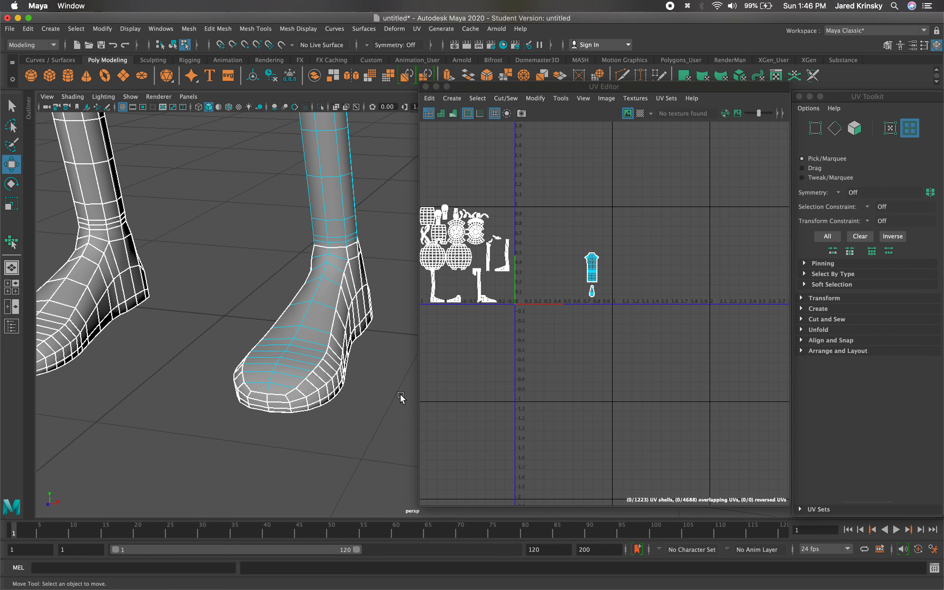
Step: Select the two edge loops running around the side of the left foot, plus short vertical edges at the toe
scroll(277, 320, up, 2)
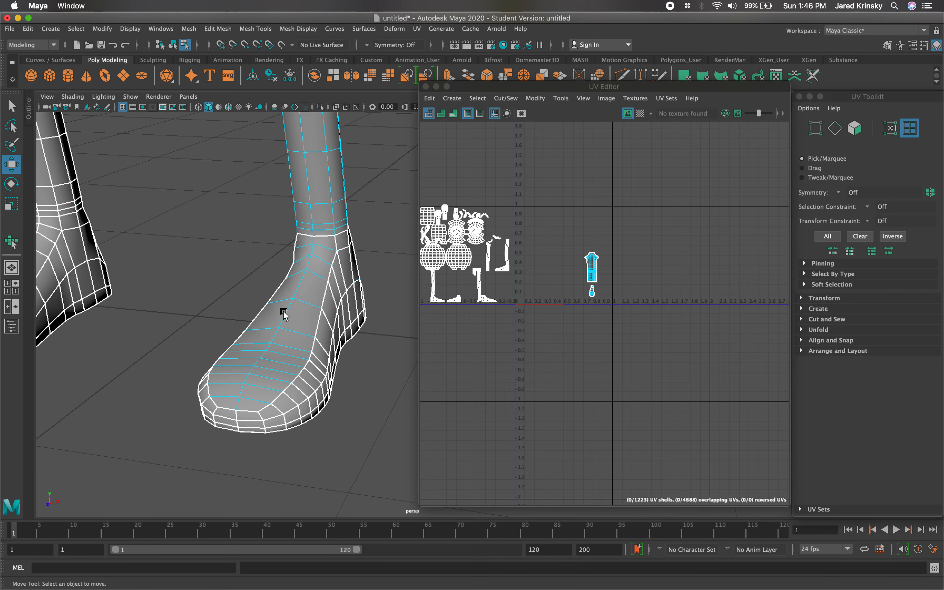
alt+drag(274, 331, 239, 174)
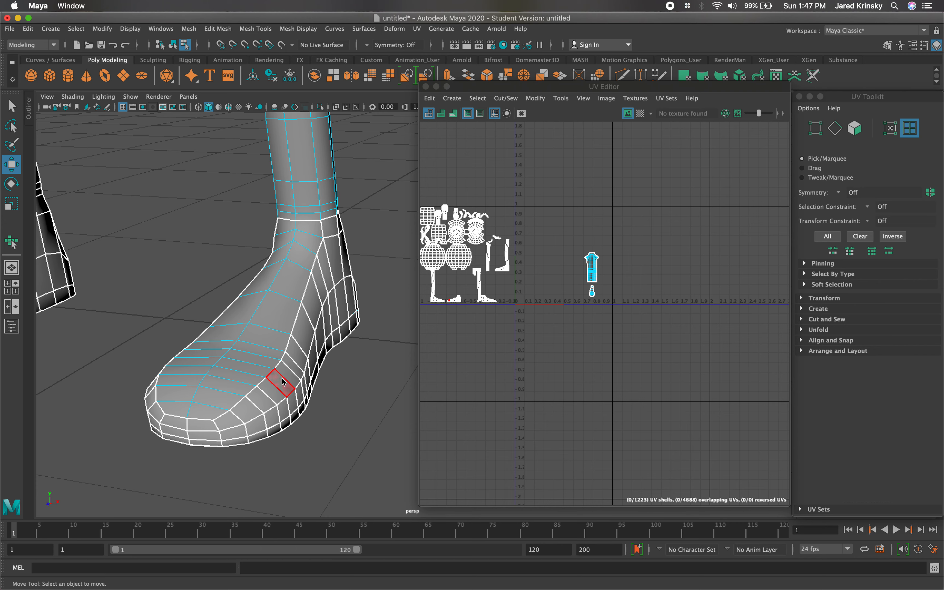
right_drag(282, 302, 282, 273)
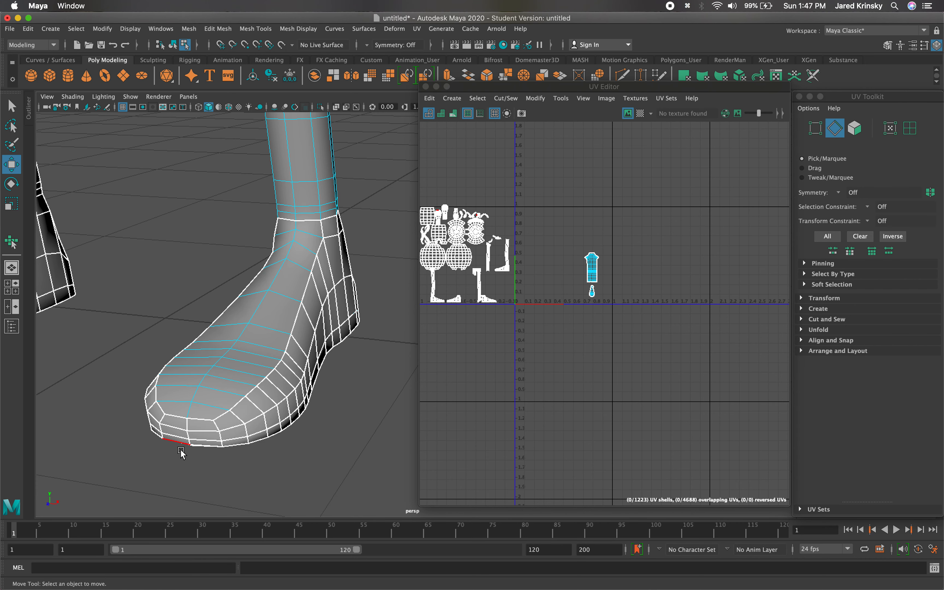
double_click(205, 431)
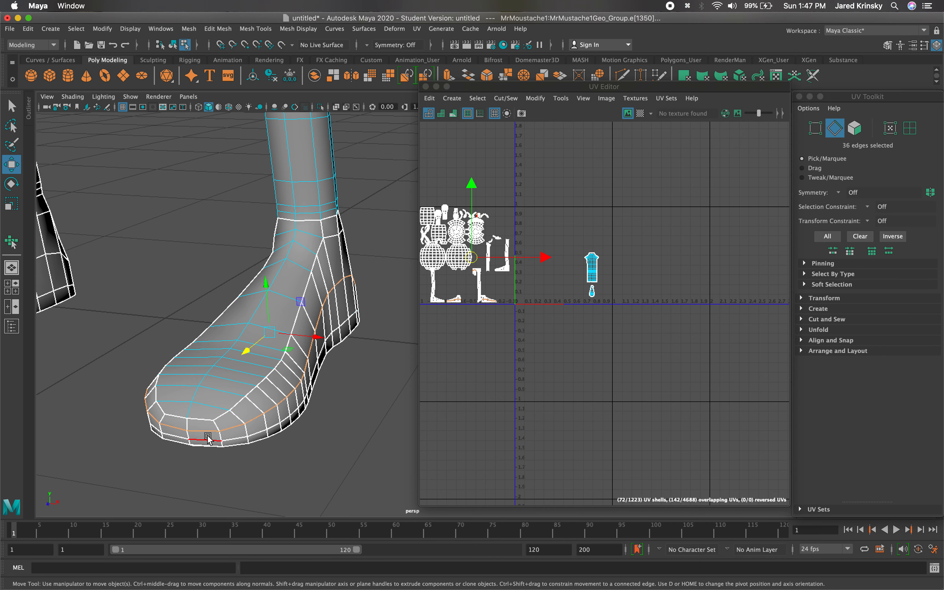
shift+double_click(207, 439)
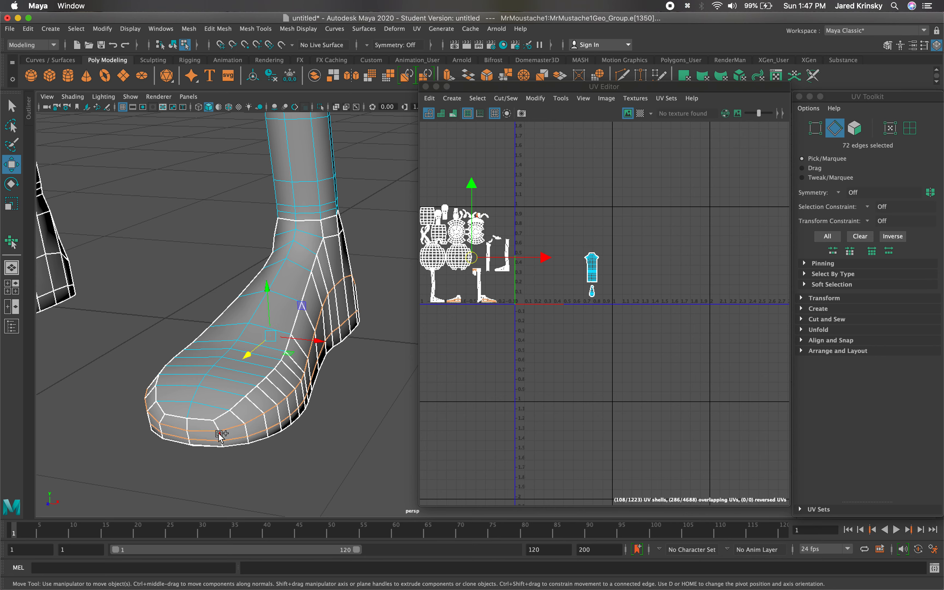
shift+click(218, 428)
shift+click(224, 443)
Step: Add the crosswise edge loops along the left forefoot, from the toe back toward the instep, to the selection
shift+double_click(241, 417)
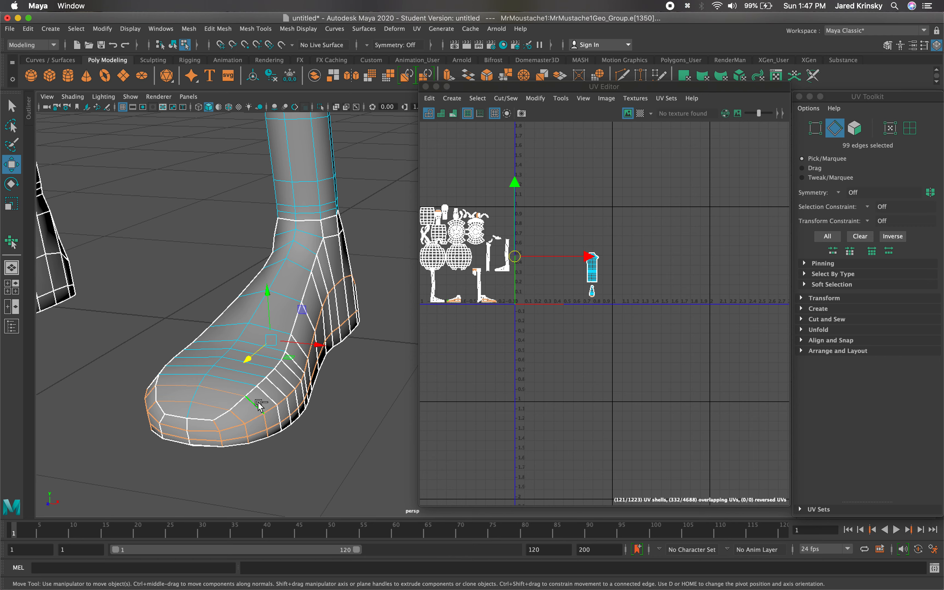
shift+double_click(273, 395)
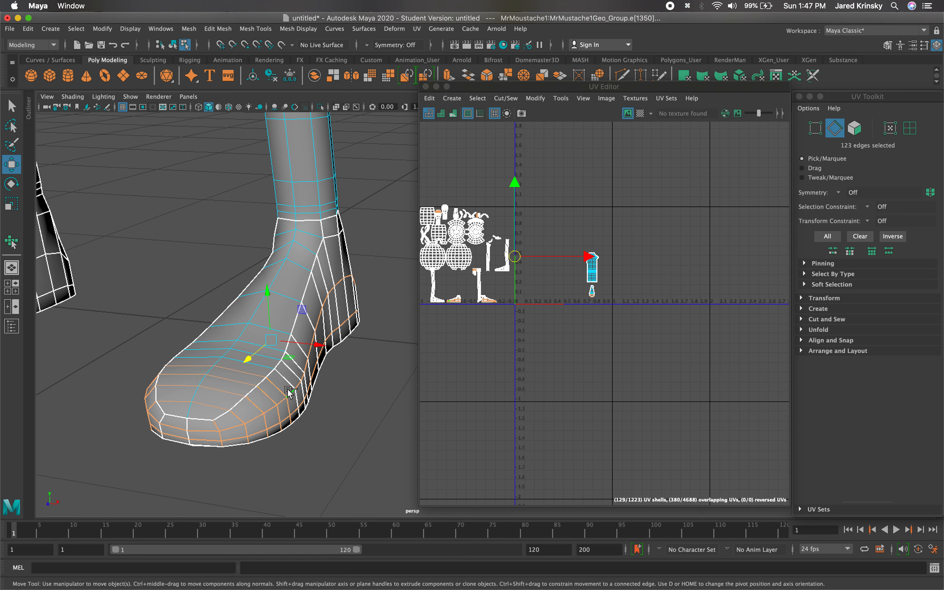
shift+double_click(291, 375)
key(q)
shift+double_click(305, 346)
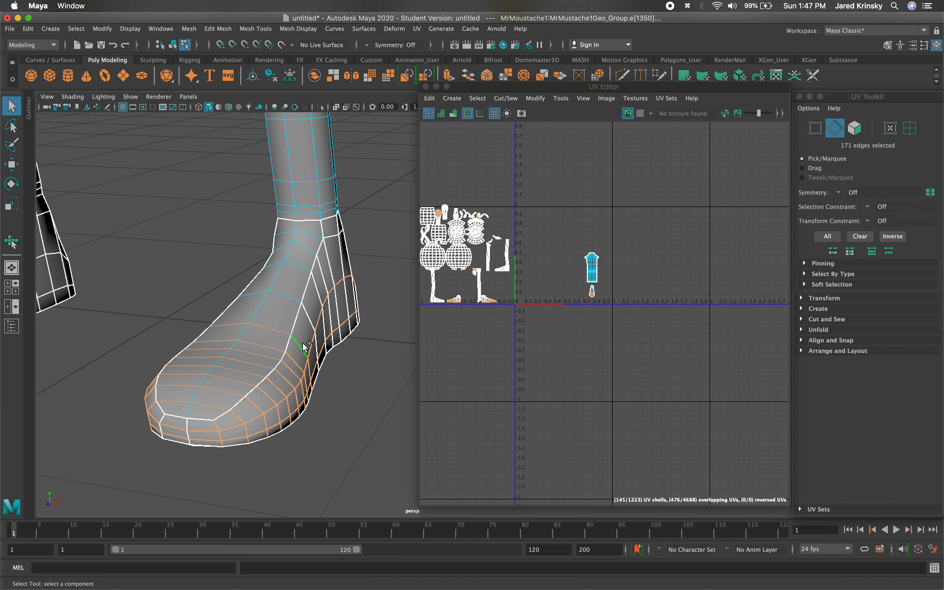
Step: Inspect the left foot from low angles to check which edges on its sole are included in the selection
alt+drag(272, 449, 268, 436)
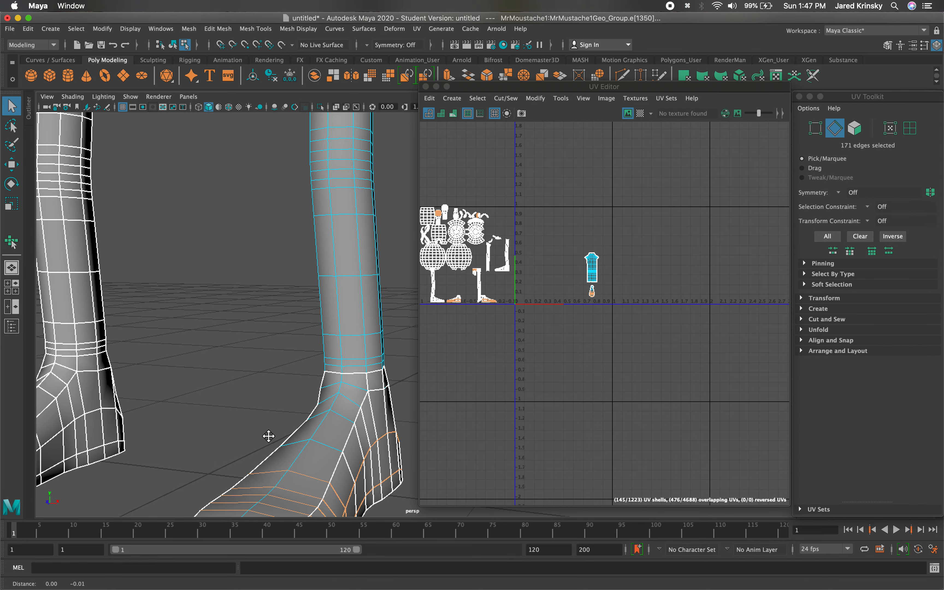
alt+middle_drag(268, 437, 260, 367)
alt+middle_drag(220, 333, 247, 151)
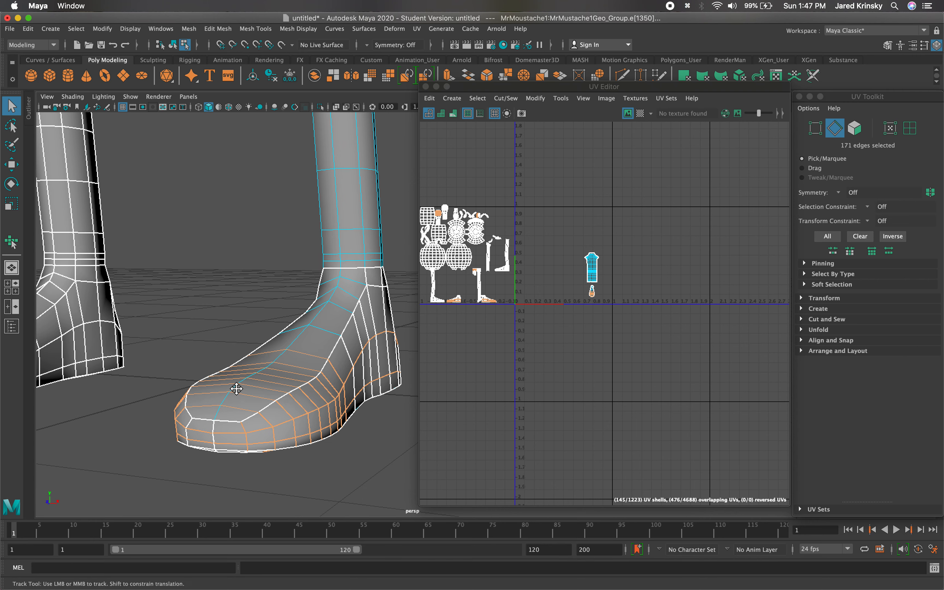
alt+middle_drag(236, 389, 259, 170)
alt+drag(266, 363, 267, 350)
alt+middle_drag(255, 441, 311, 152)
alt+middle_drag(281, 407, 287, 215)
alt+drag(277, 371, 277, 357)
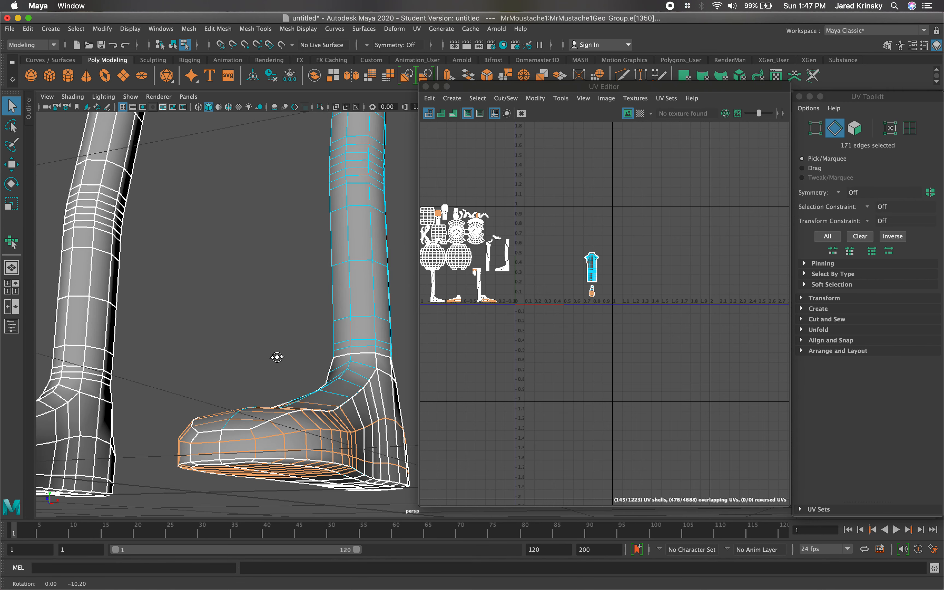
alt+middle_drag(275, 363, 306, 267)
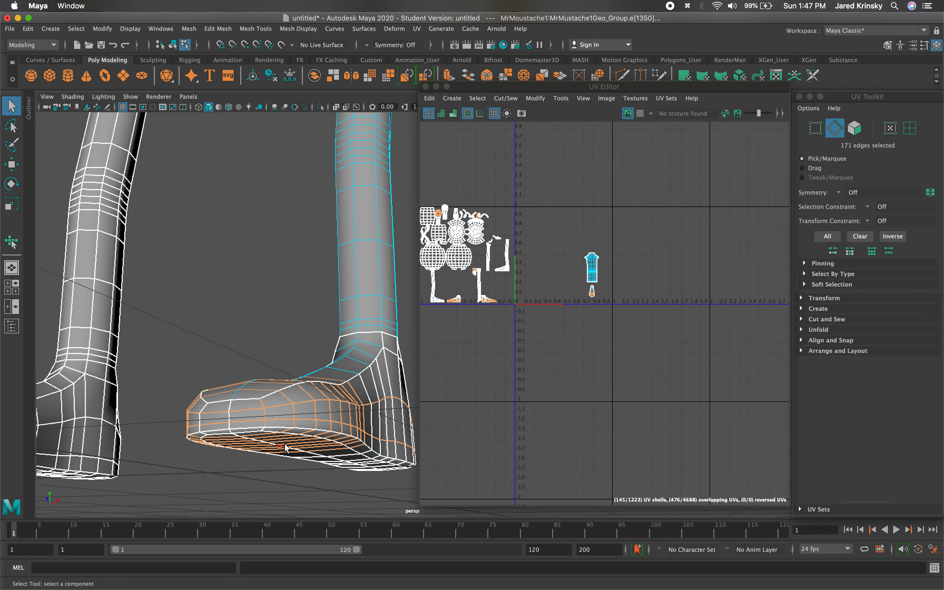
Step: Add the remaining crosswise edges between the instep and heel on the left foot's side, plus the missing toe edges, to the selection
alt+middle_drag(261, 446, 212, 461)
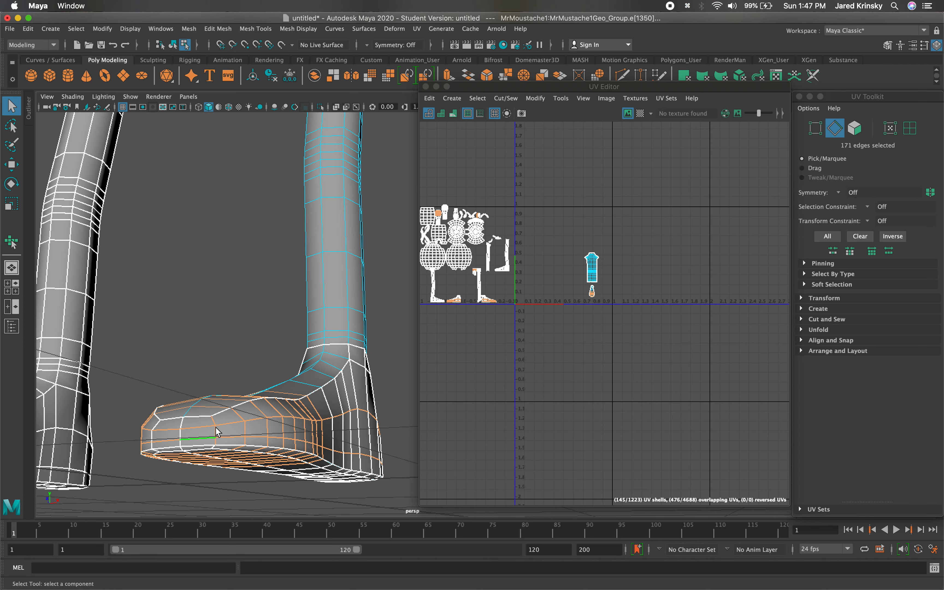
shift+double_click(331, 401)
shift+double_click(338, 399)
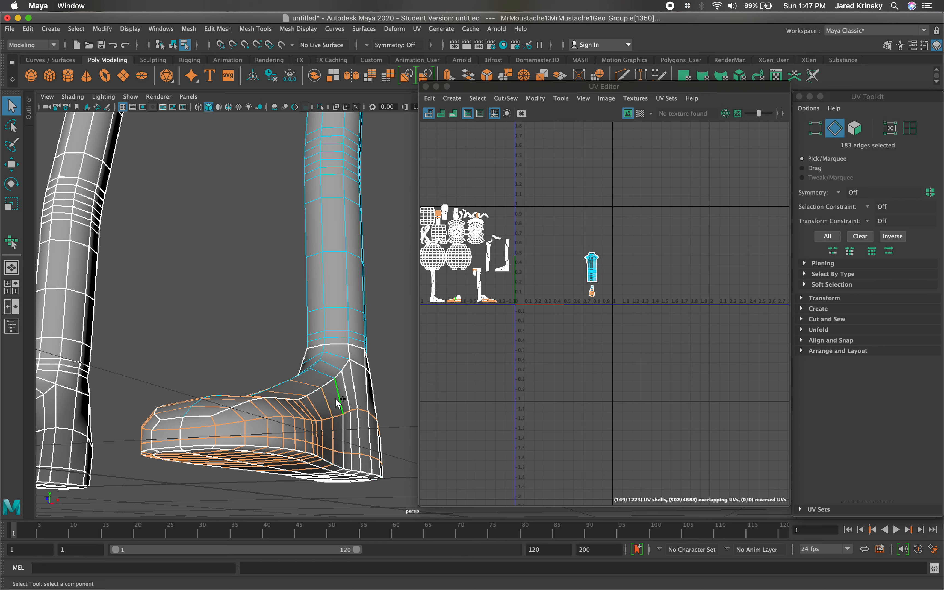
shift+double_click(346, 396)
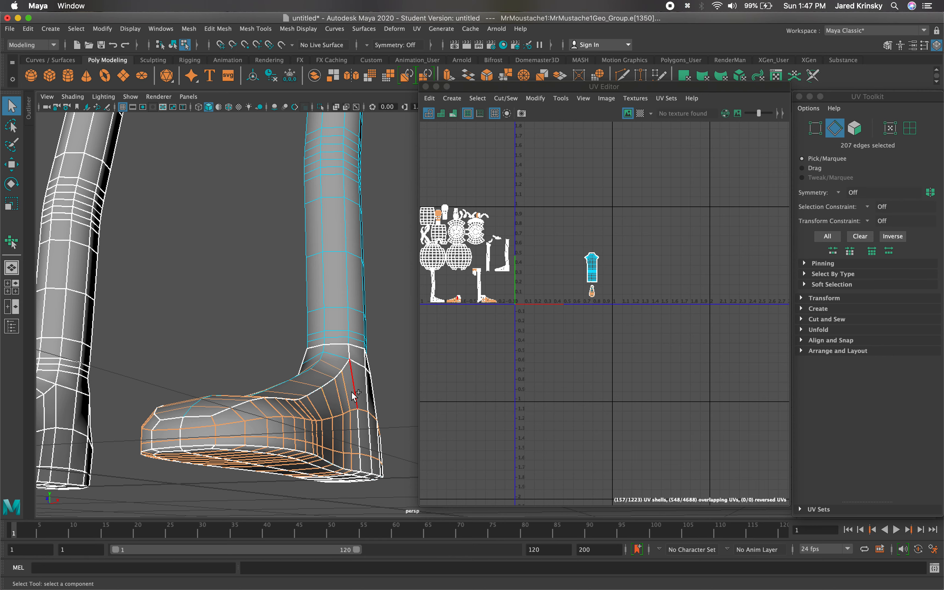
shift+click(357, 395)
shift+click(359, 432)
alt+drag(366, 461, 284, 397)
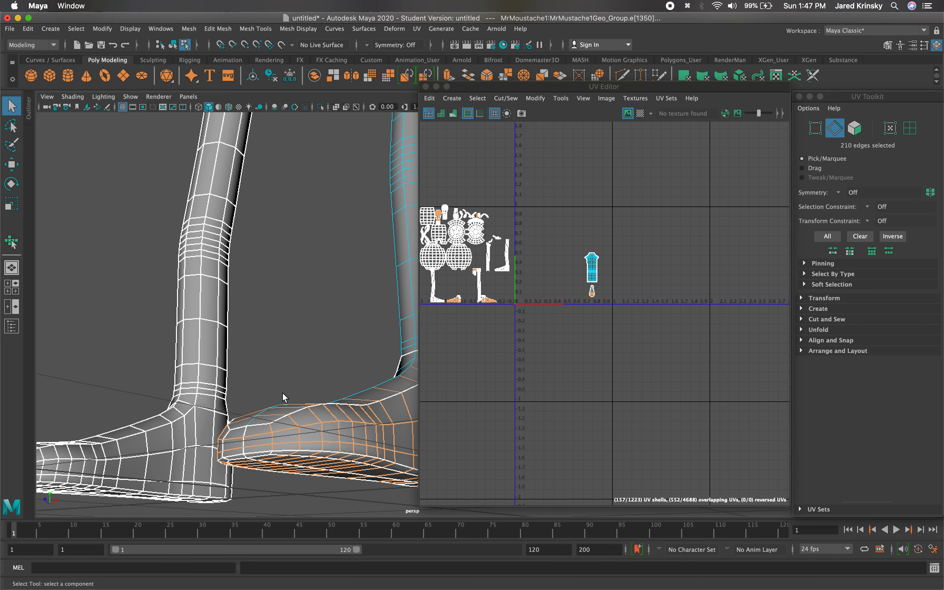
shift+click(228, 434)
ctrl+click(231, 453)
Step: Add the unselected vertical and horizontal edges near the heel on the left foot's other side, from the ankle to the sole, to the selection
alt+middle_drag(296, 443, 51, 384)
alt+middle_drag(350, 407, 2, 427)
mouse_move(360, 375)
alt+middle_down()
mouse_move(228, 399)
mouse_move(4, 465)
alt+middle_up()
alt+drag(195, 375, 165, 391)
alt+middle_drag(199, 367, 2, 460)
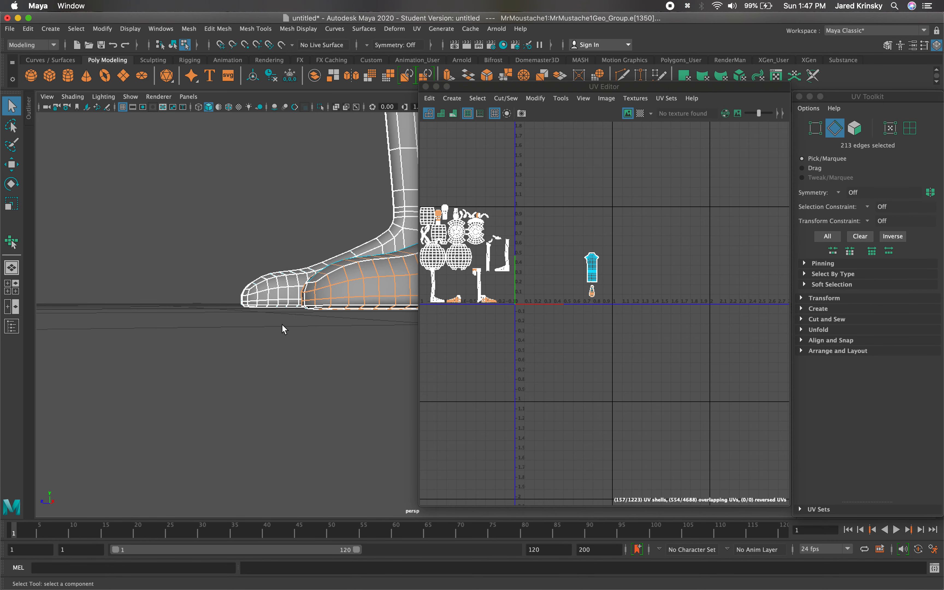
mouse_move(282, 325)
alt+middle_down()
mouse_move(3, 422)
mouse_move(2, 393)
alt+middle_up()
alt+middle_drag(382, 295, 2, 376)
alt+middle_drag(333, 286, 70, 353)
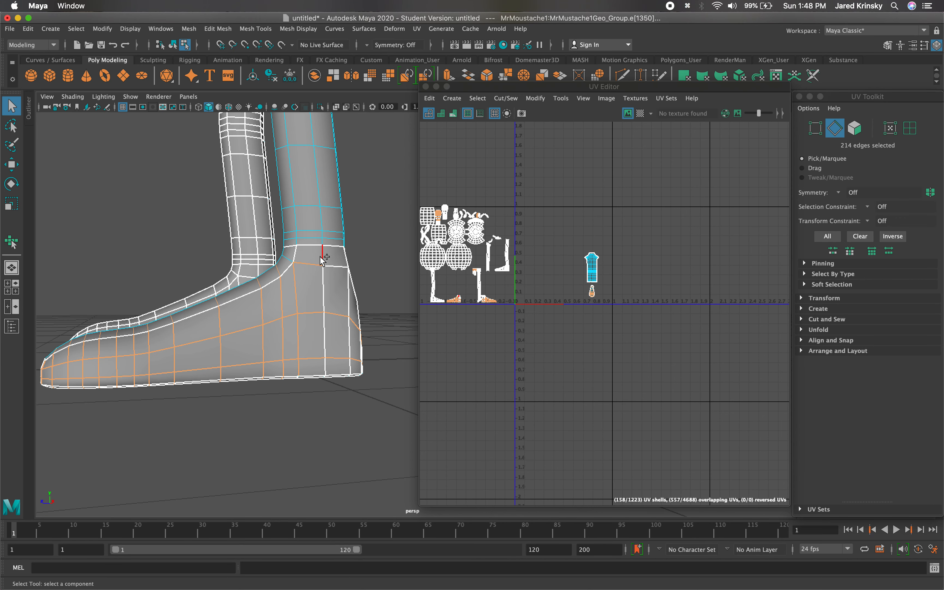
shift+click(328, 283)
shift+click(347, 295)
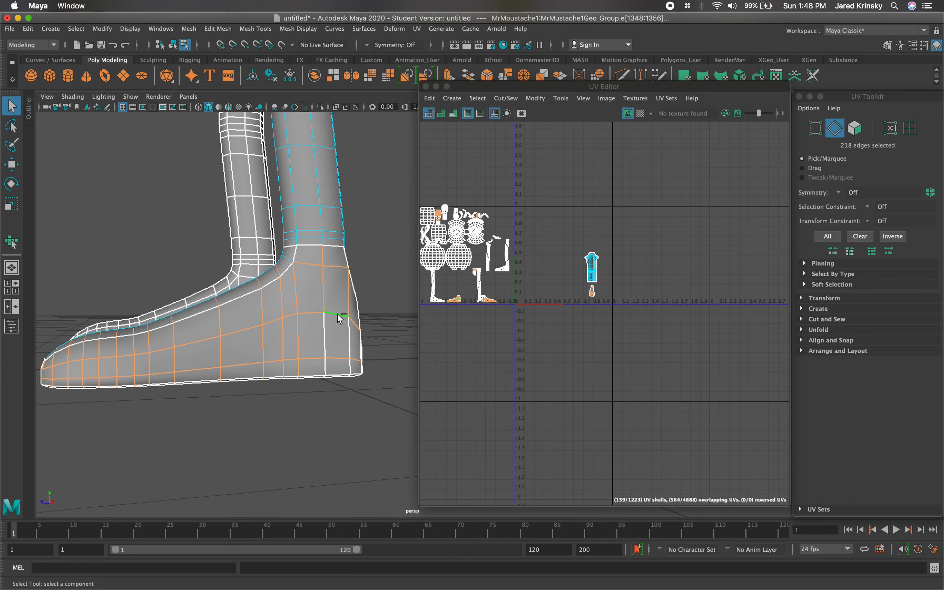
shift+click(331, 327)
shift+click(327, 365)
shift+click(349, 349)
shift+click(352, 367)
Step: Add the edges wrapping around the back corner of the left heel, from the sole up to the ankle, to the selection
alt+drag(353, 367, 15, 376)
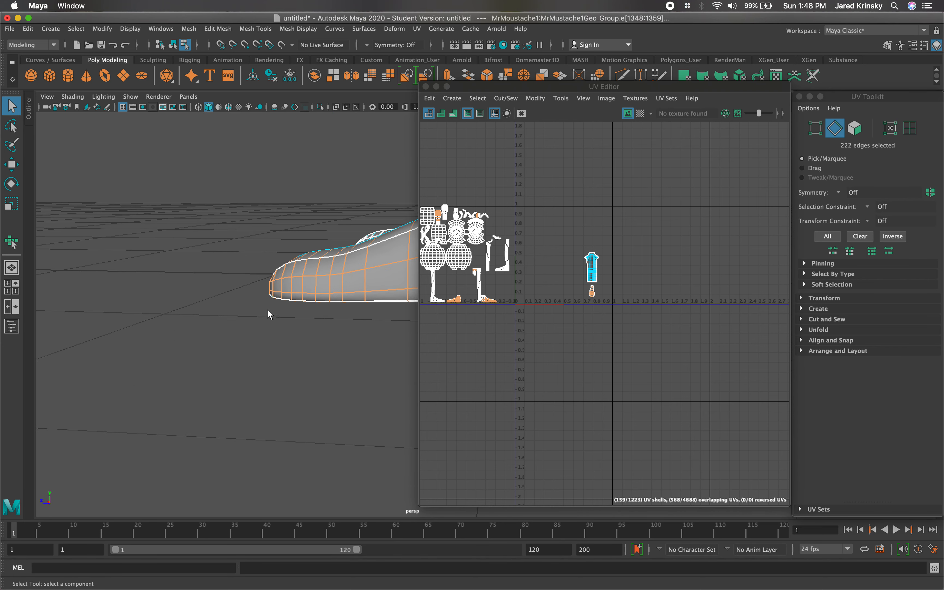
alt+drag(269, 312, 16, 369)
alt+middle_drag(326, 321, 240, 315)
alt+drag(394, 313, 31, 396)
alt+middle_drag(305, 313, 59, 329)
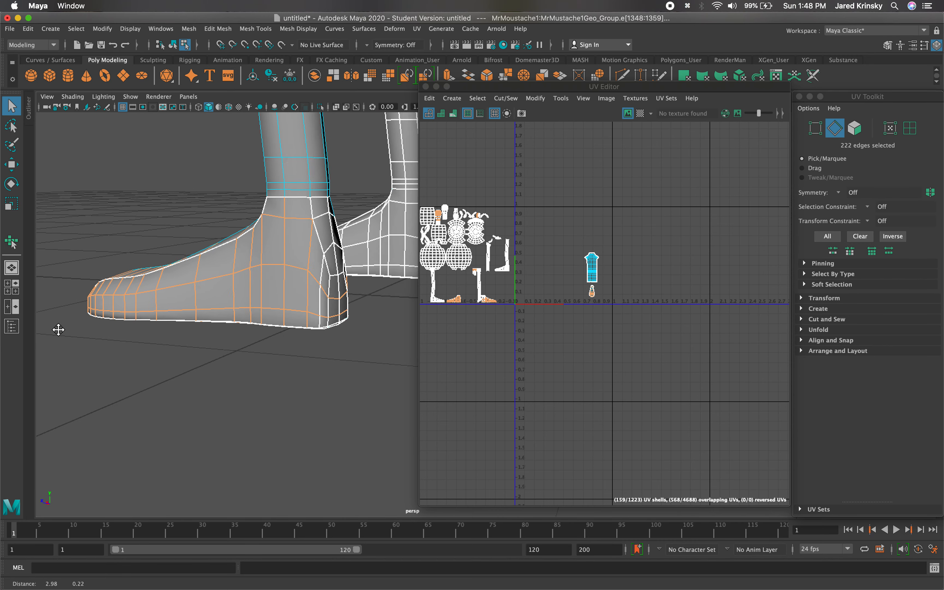
alt+middle_drag(156, 291, 57, 315)
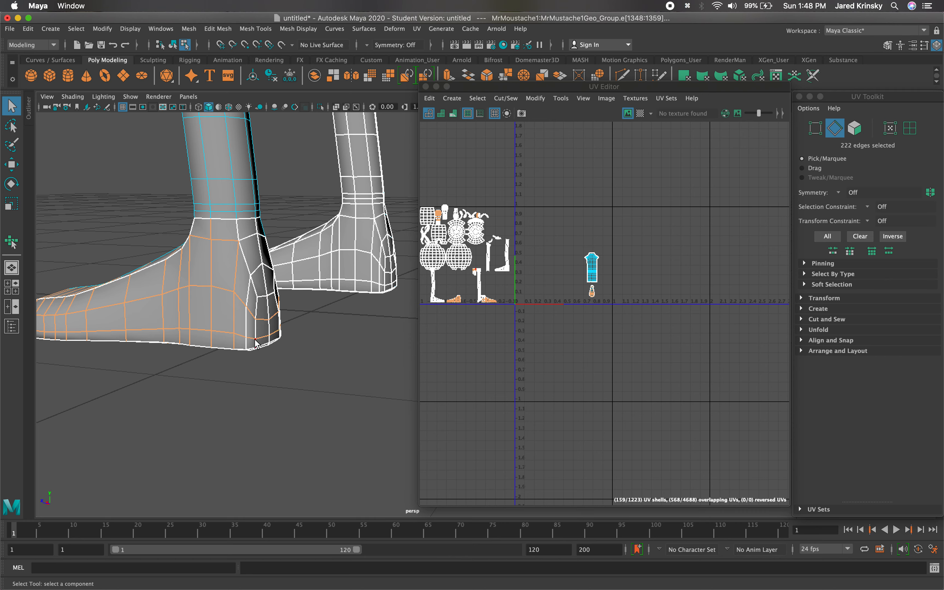
shift+click(247, 343)
shift+click(246, 328)
shift+click(255, 327)
shift+click(261, 311)
shift+click(259, 280)
shift+click(246, 238)
shift+click(238, 230)
shift+click(243, 247)
shift+click(248, 287)
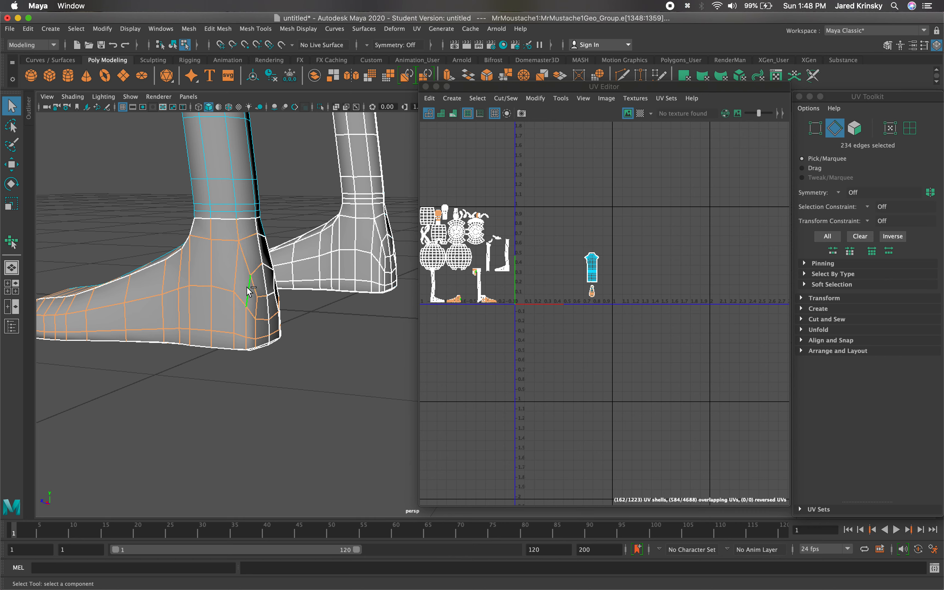
shift+click(270, 267)
shift+click(264, 235)
Step: Add the last unselected edges at the back of the left heel to the selection
alt+drag(282, 270, 330, 320)
alt+middle_drag(426, 355, 2, 396)
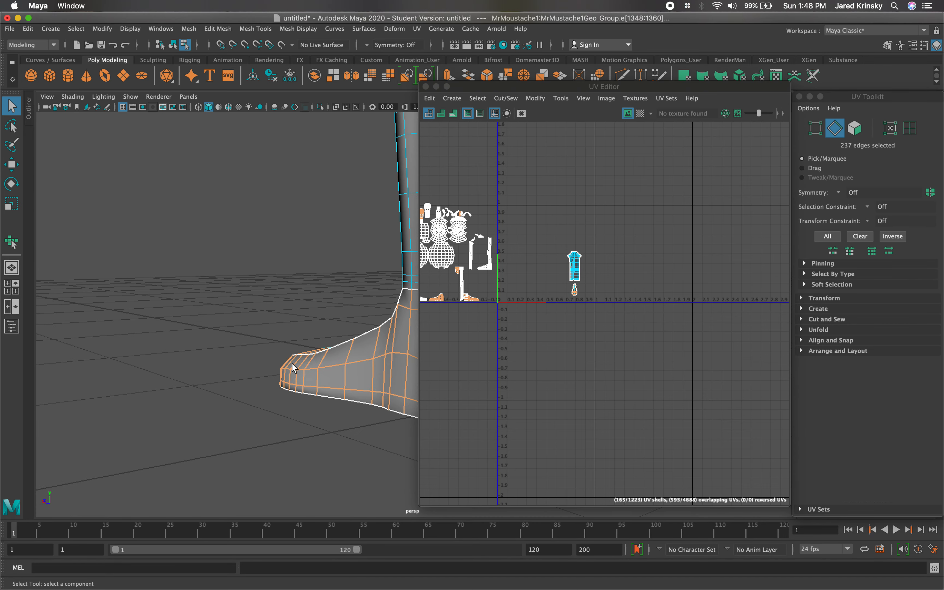
alt+middle_drag(293, 364, 154, 375)
alt+middle_drag(373, 387, 308, 388)
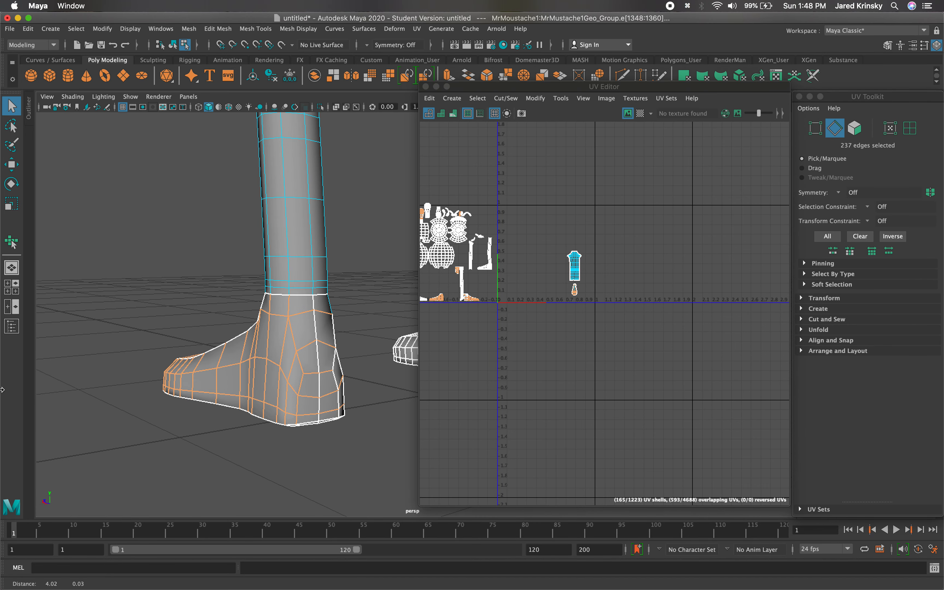
shift+click(346, 361)
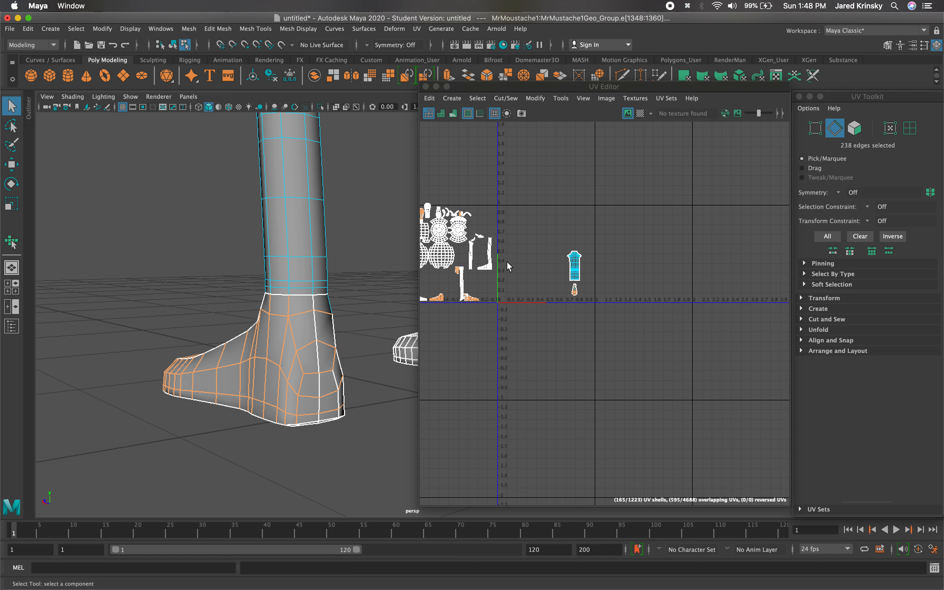
shift+click(338, 381)
shift+click(346, 393)
shift+click(339, 363)
Step: Check the edge selection around the left foot, and join its side pieces with Move and Sew
alt+drag(354, 415, 317, 423)
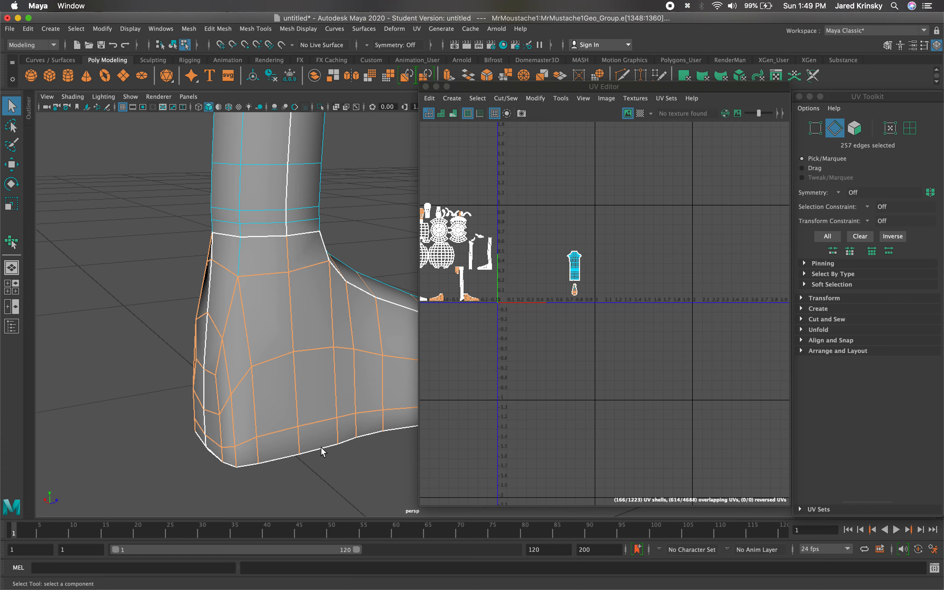
alt+drag(320, 445, 175, 438)
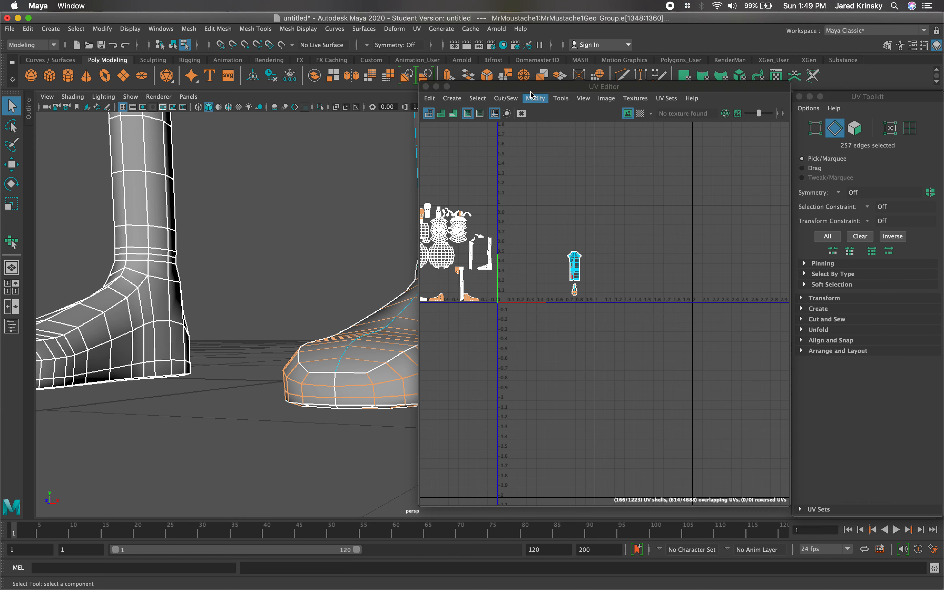
click(508, 99)
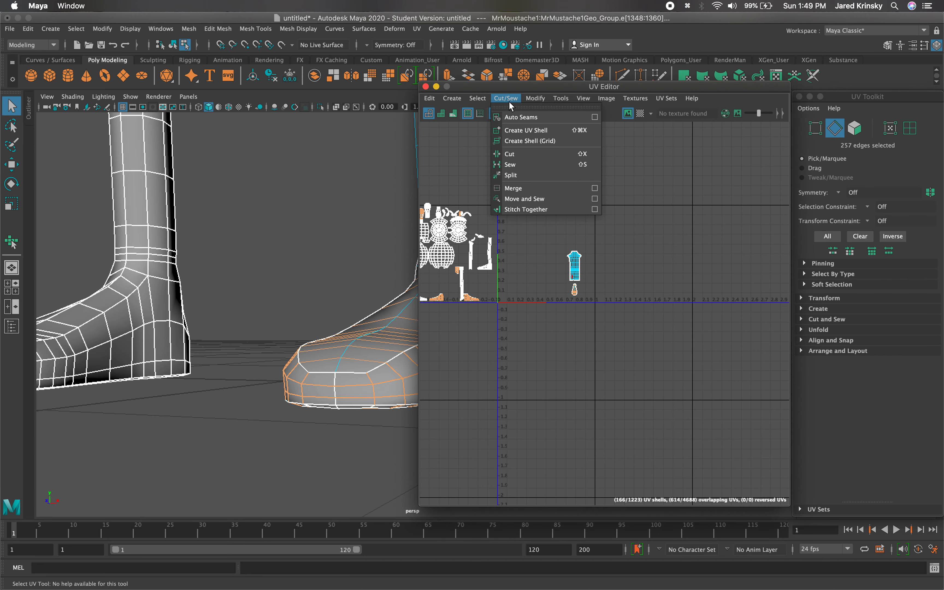
click(527, 198)
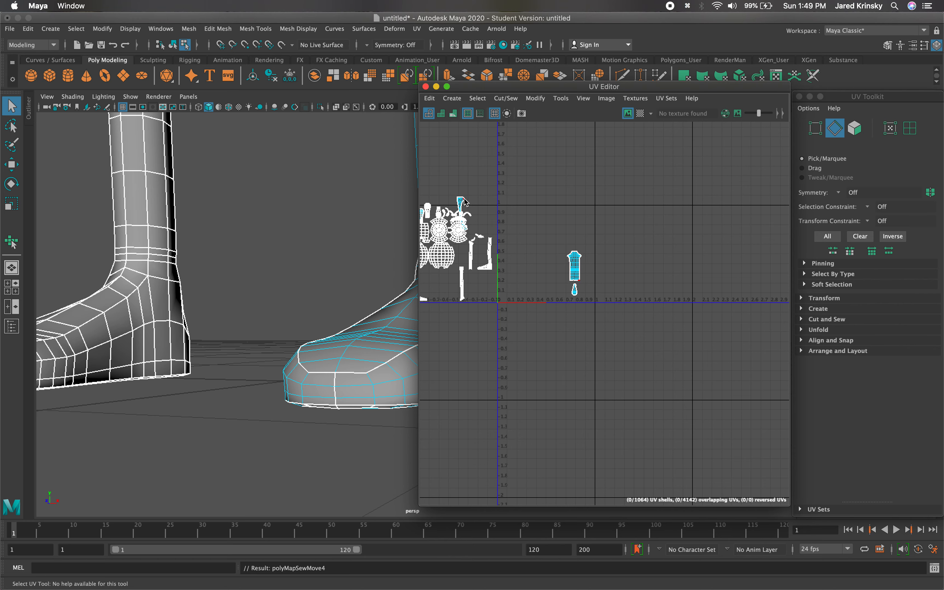
Step: Select the sewn UV shell for one side of the left foot and move it just left of the foot-top shell
right_drag(464, 202, 423, 186)
click(462, 206)
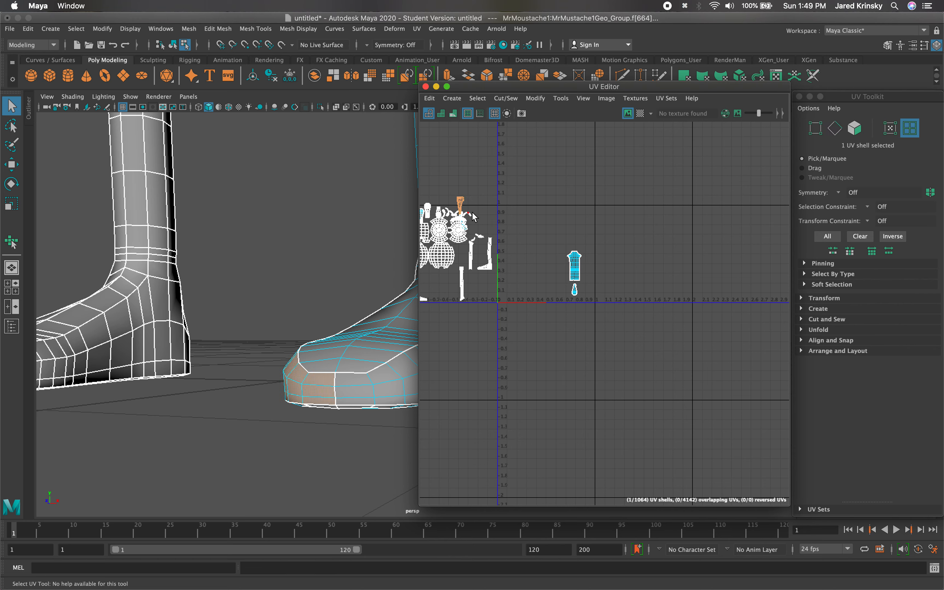
key(w)
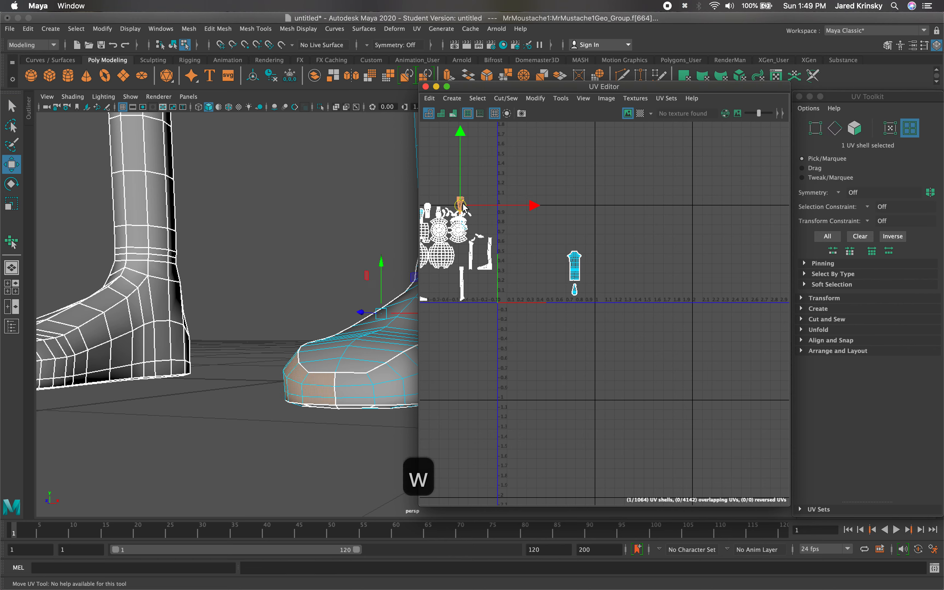
drag(462, 210, 572, 294)
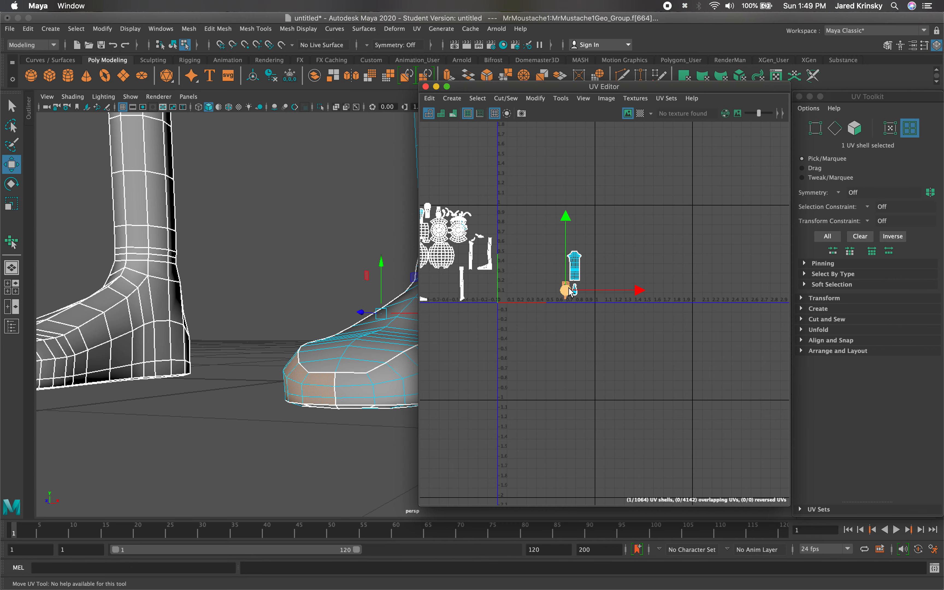
Step: Select the UV shell for the other side of the left foot and move it just right of the foot-top shell
alt+middle_drag(467, 228, 493, 236)
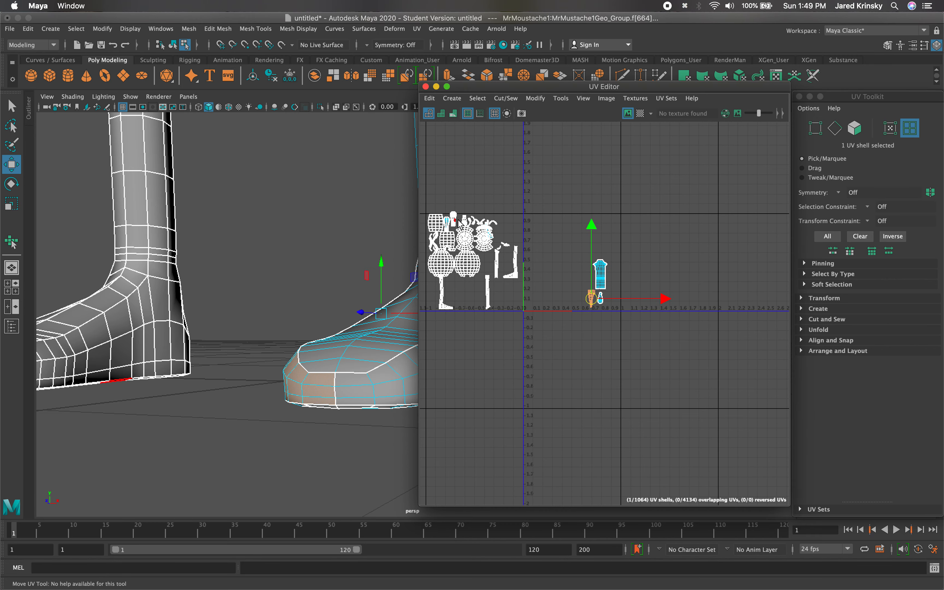
scroll(461, 236, up, 3)
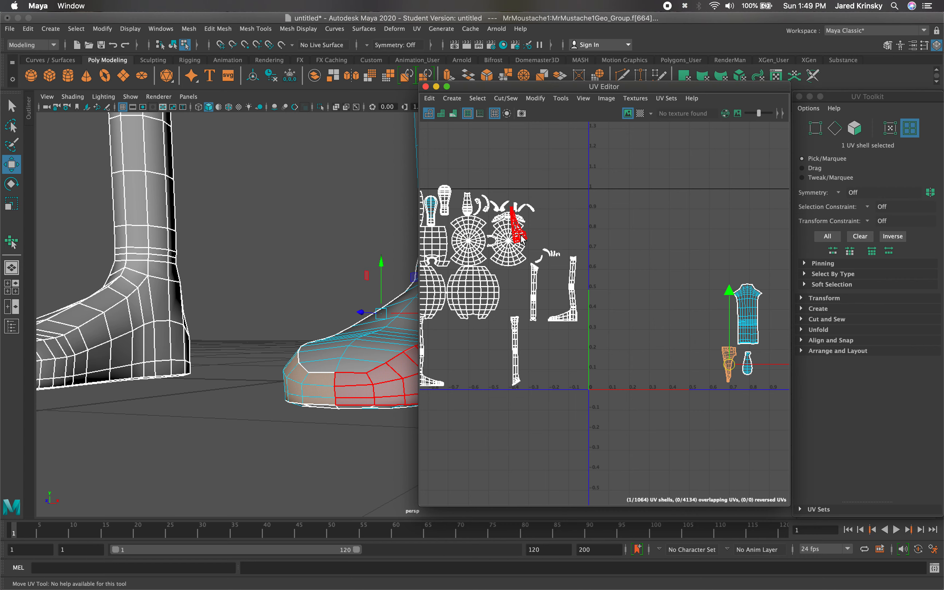
click(531, 247)
key(w)
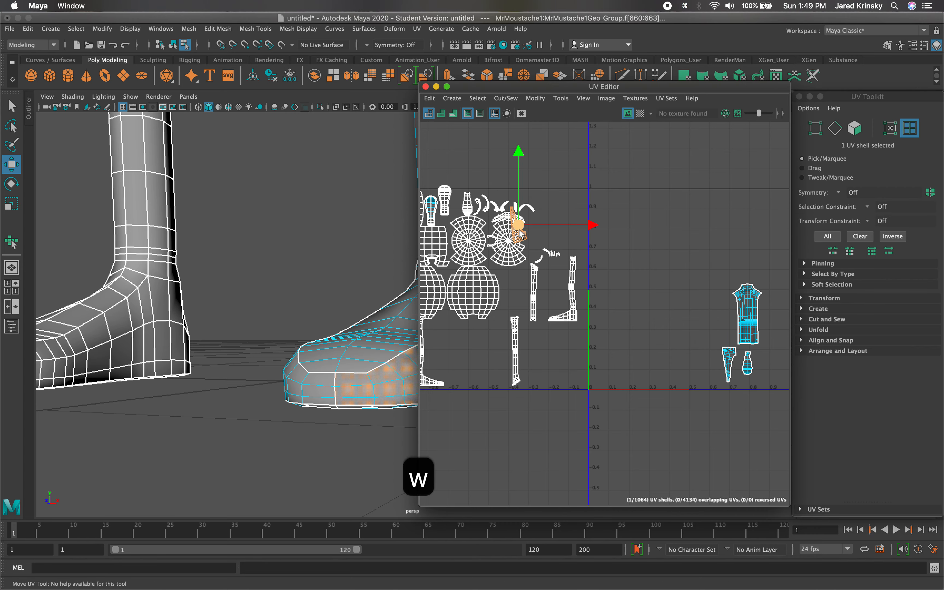
middle_drag(567, 264, 708, 299)
drag(708, 299, 772, 366)
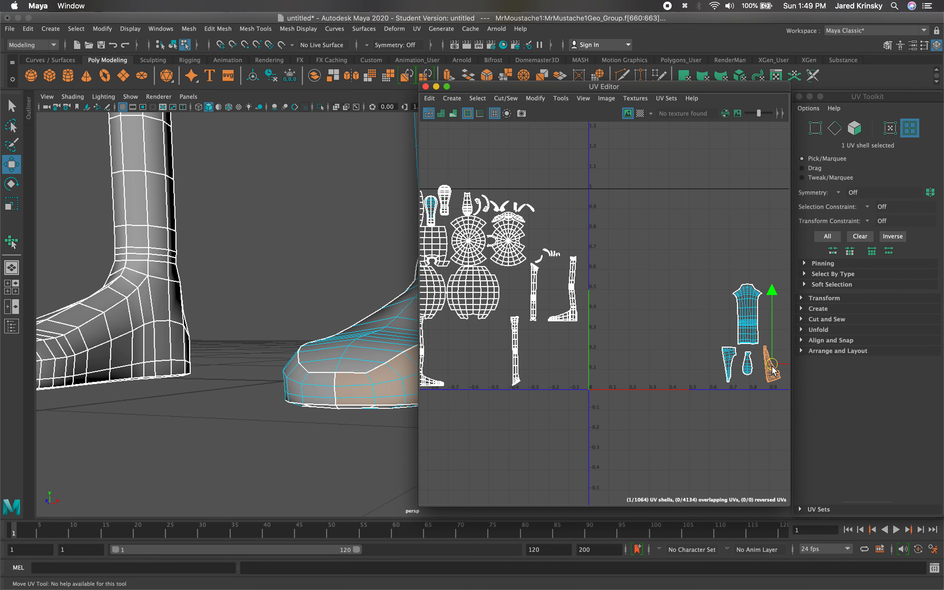
Step: Raise the left-leg UV shell, and stack the foot-top shell and the foot-side shell from its left beneath it
alt+middle_drag(701, 358, 675, 355)
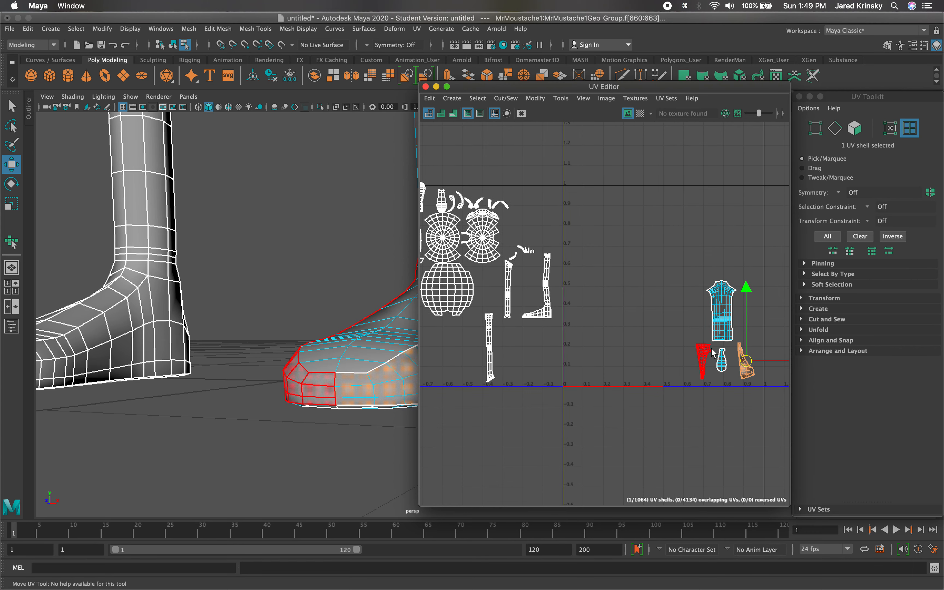
click(719, 339)
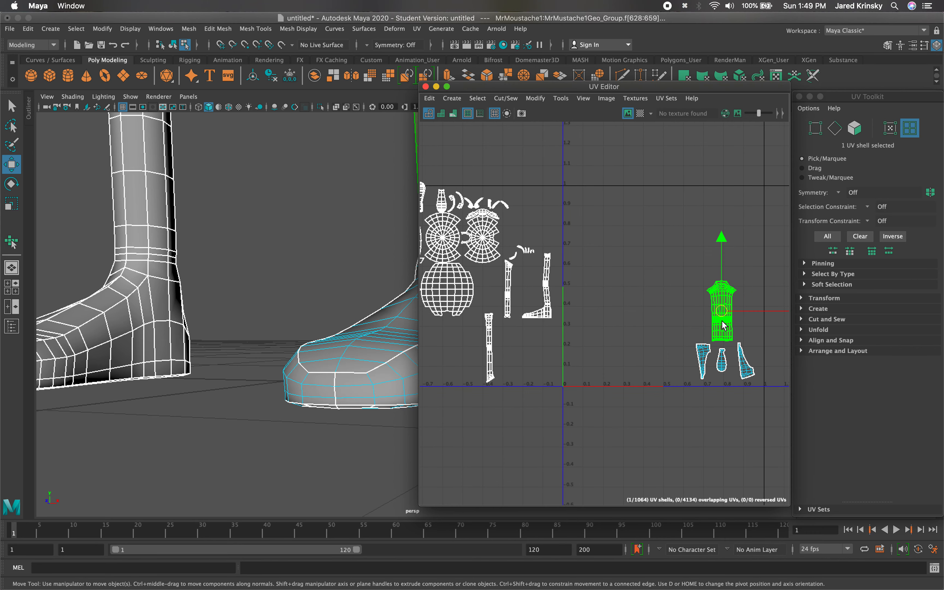
drag(722, 326, 735, 279)
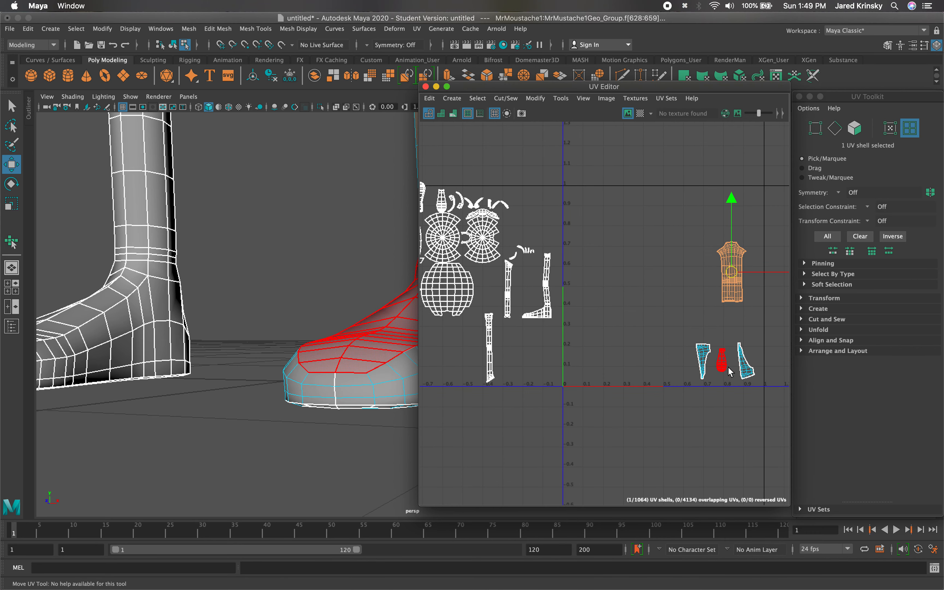
click(722, 361)
drag(722, 361, 727, 328)
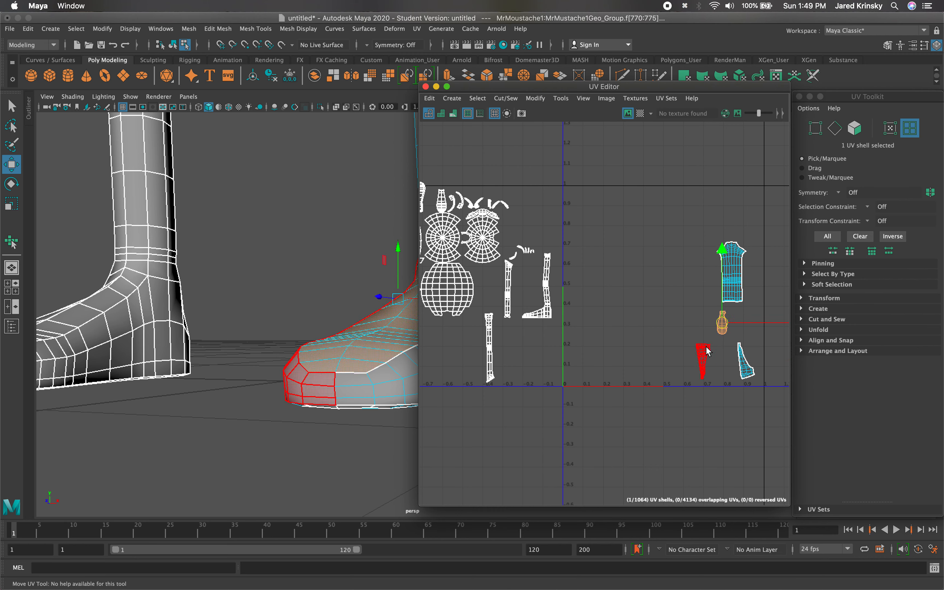
click(715, 351)
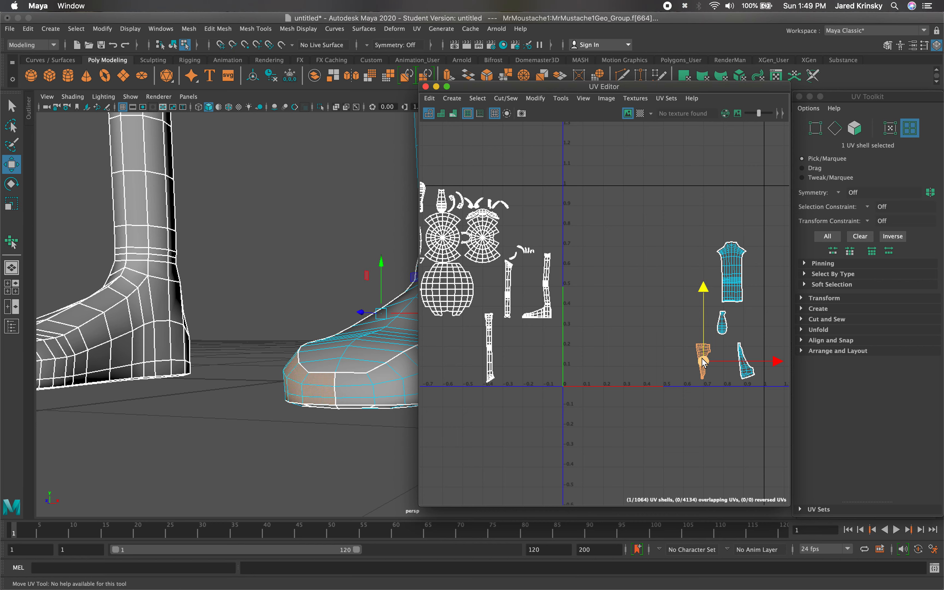
drag(702, 358, 721, 358)
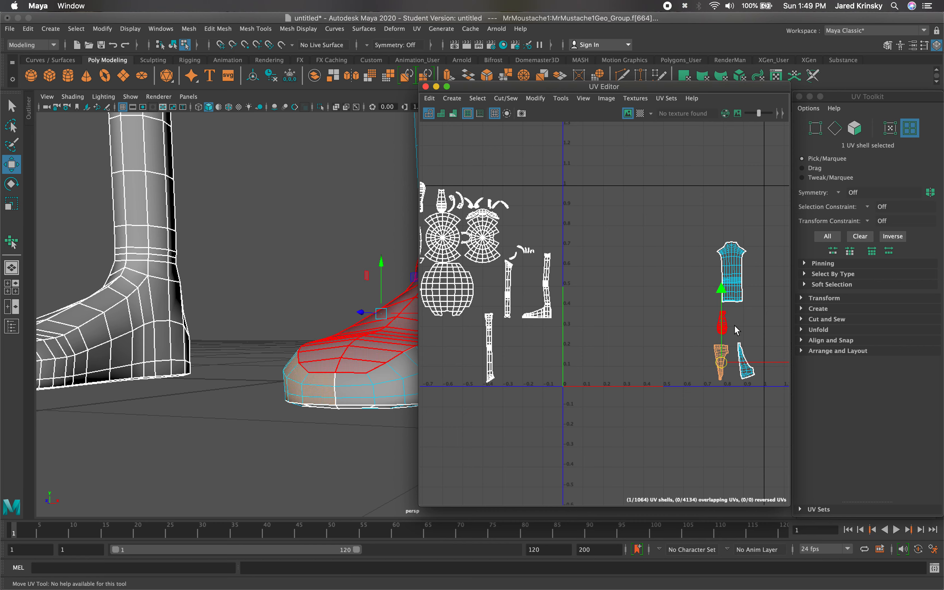
Step: Select the lengthwise edge loops along the middle and one side of the left foot's sole, plus crosswise edges near the heel
scroll(273, 354, down, 2)
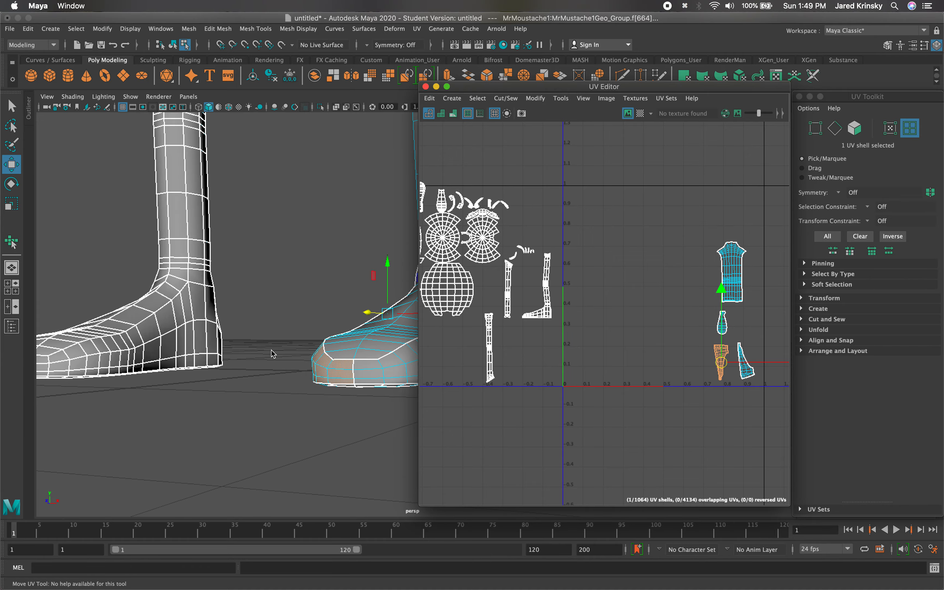
alt+drag(320, 382, 194, 287)
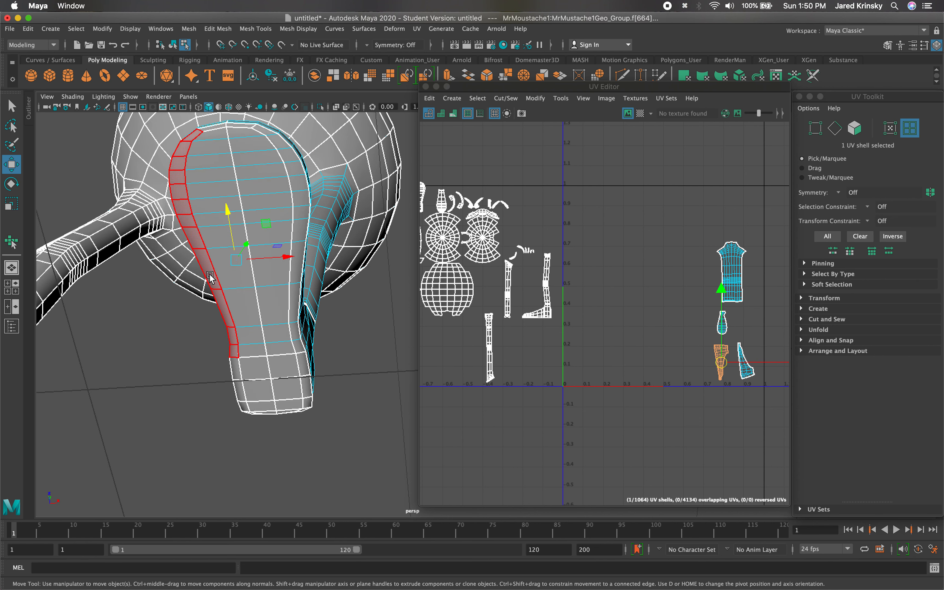
key(q)
right_drag(246, 319, 255, 280)
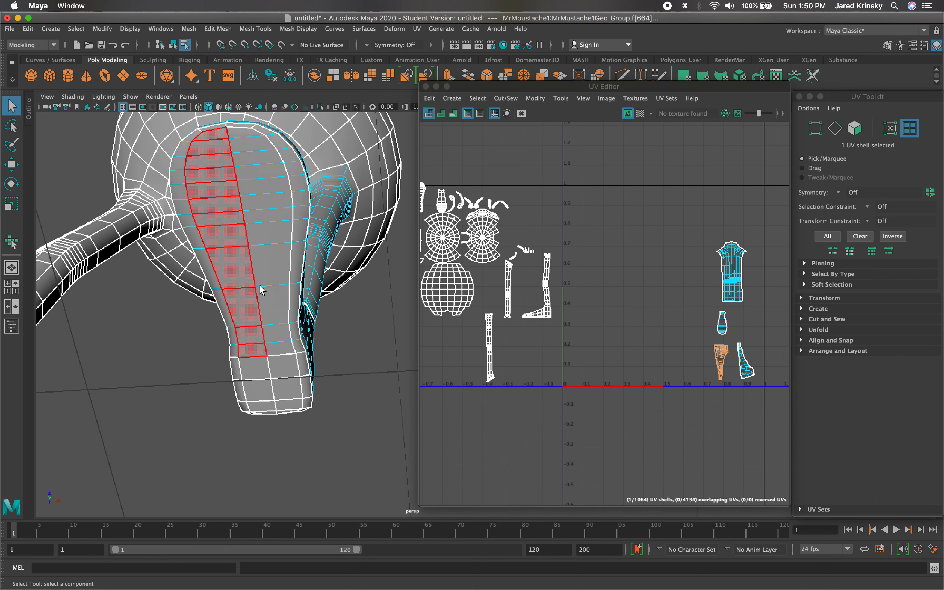
click(277, 413)
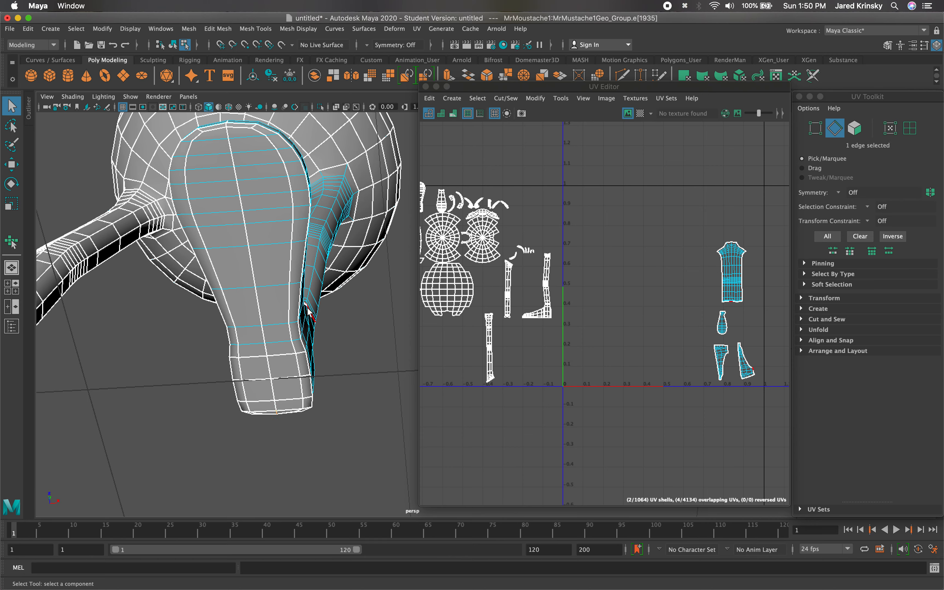
shift+double_click(227, 125)
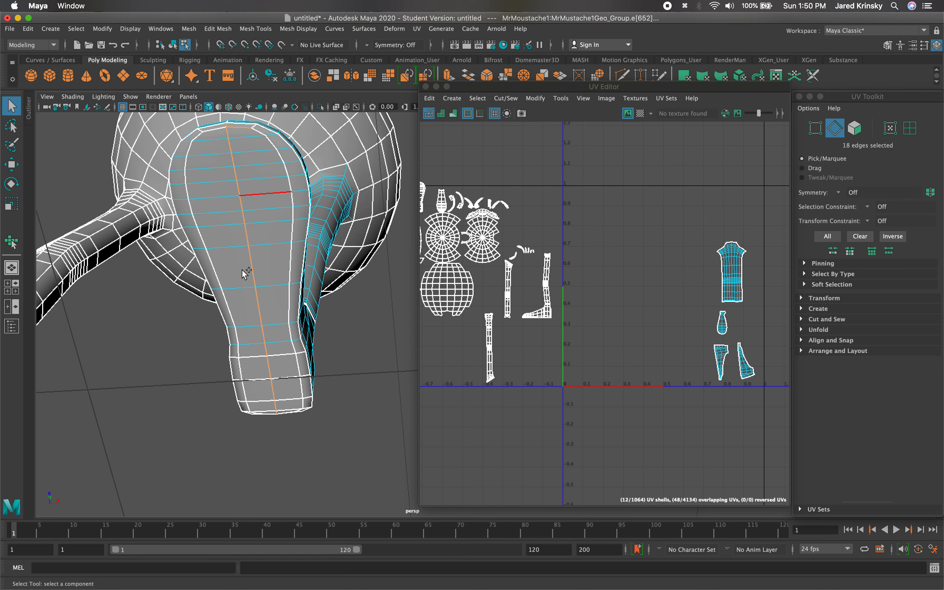
shift+double_click(304, 406)
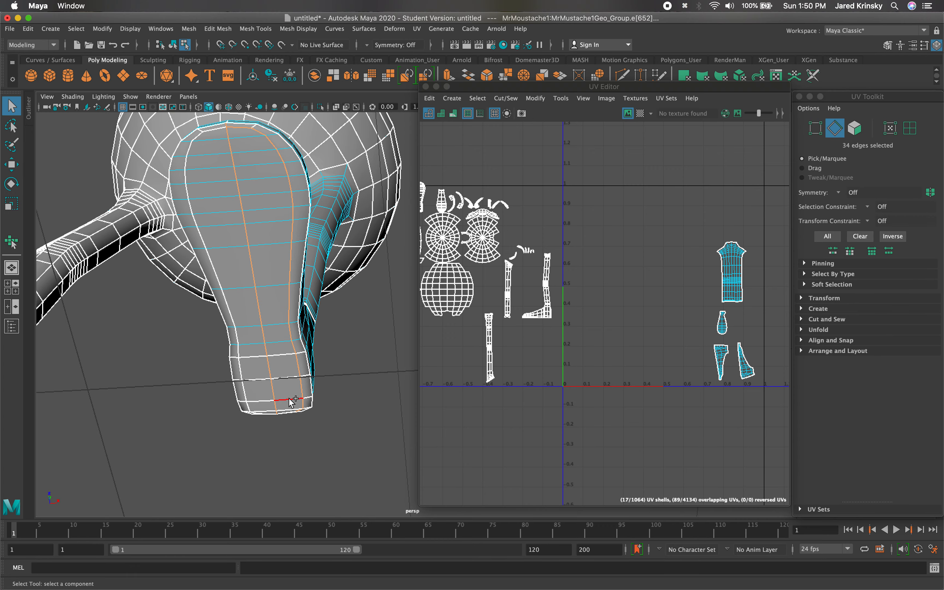
shift+double_click(292, 401)
Step: Add the remaining crosswise heel edges and the other side's lengthwise loop of the left sole to the edge selection
alt+drag(277, 376, 336, 391)
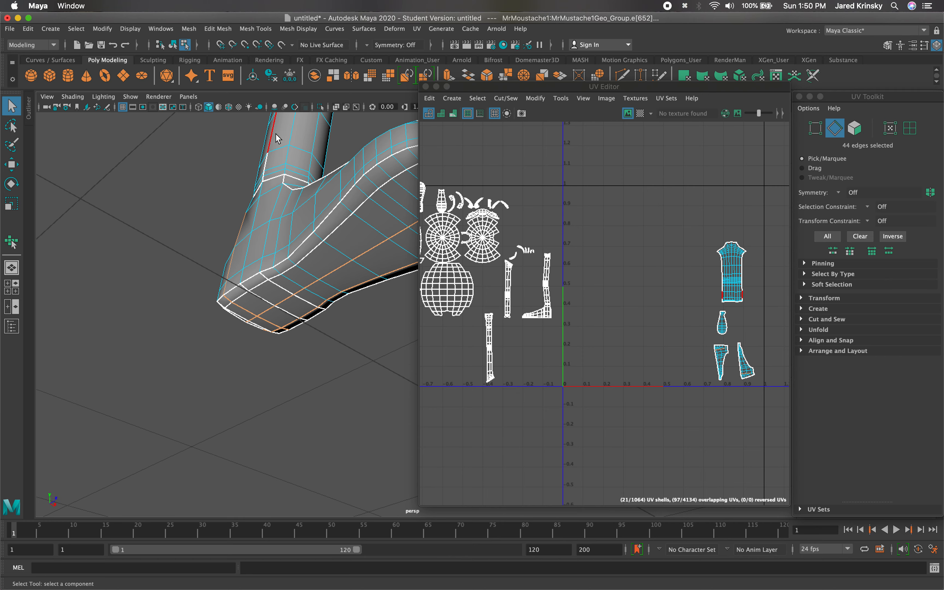
shift+click(235, 300)
shift+click(298, 324)
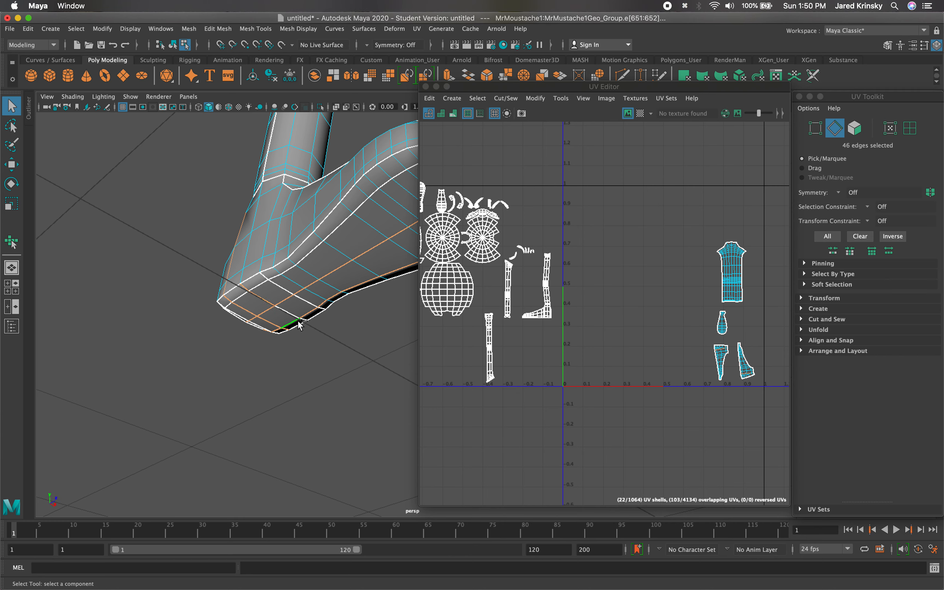
shift+click(264, 276)
shift+click(276, 284)
shift+click(300, 298)
shift+click(320, 308)
shift+double_click(263, 282)
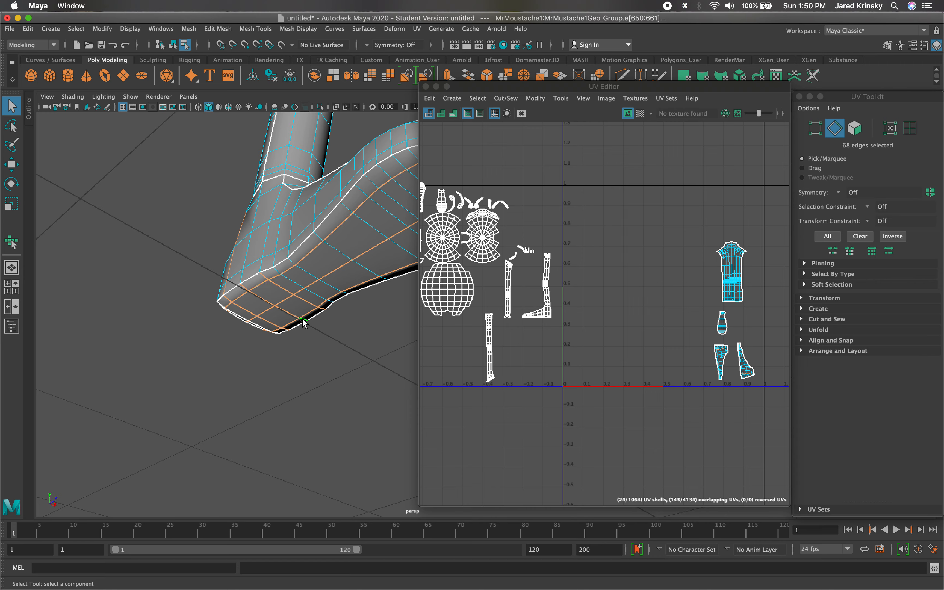
Step: Add the missing edges at the toe and heel ends of the left sole, and join its pieces with Move and Sew
alt+drag(287, 355, 268, 327)
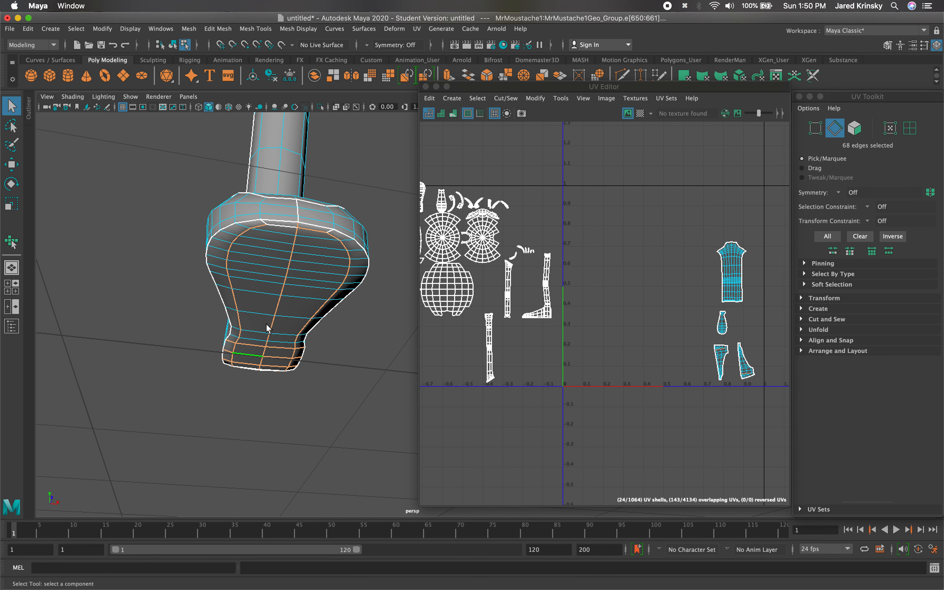
shift+click(264, 222)
alt+drag(327, 353, 303, 264)
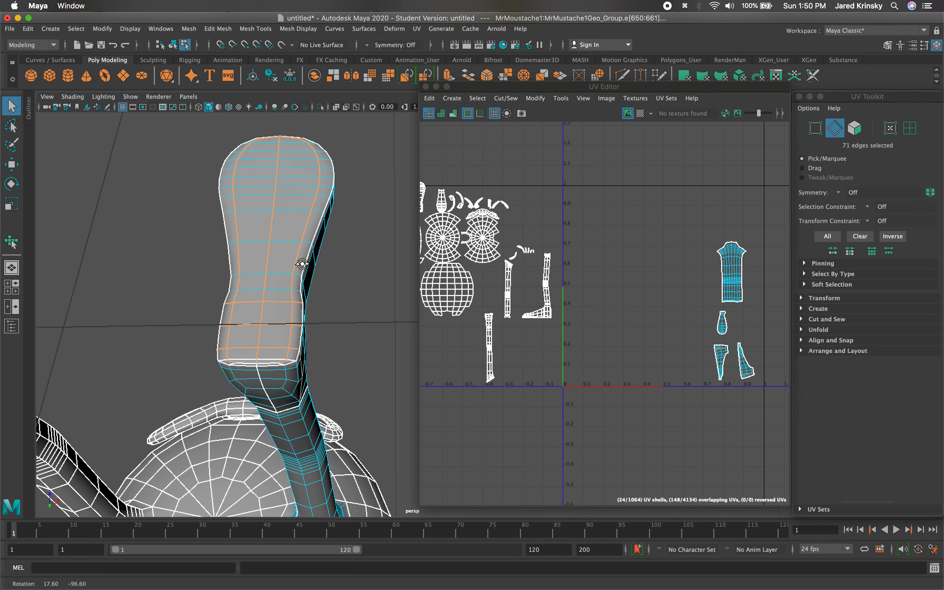
shift+click(281, 365)
shift+click(262, 364)
shift+click(259, 359)
shift+click(239, 361)
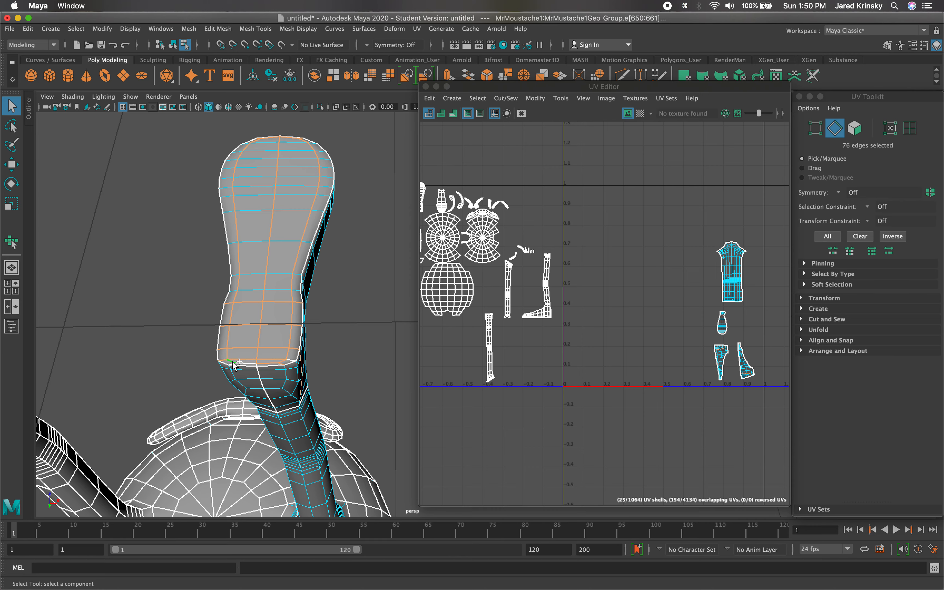
shift+click(232, 363)
shift+click(241, 363)
scroll(268, 375, up, 3)
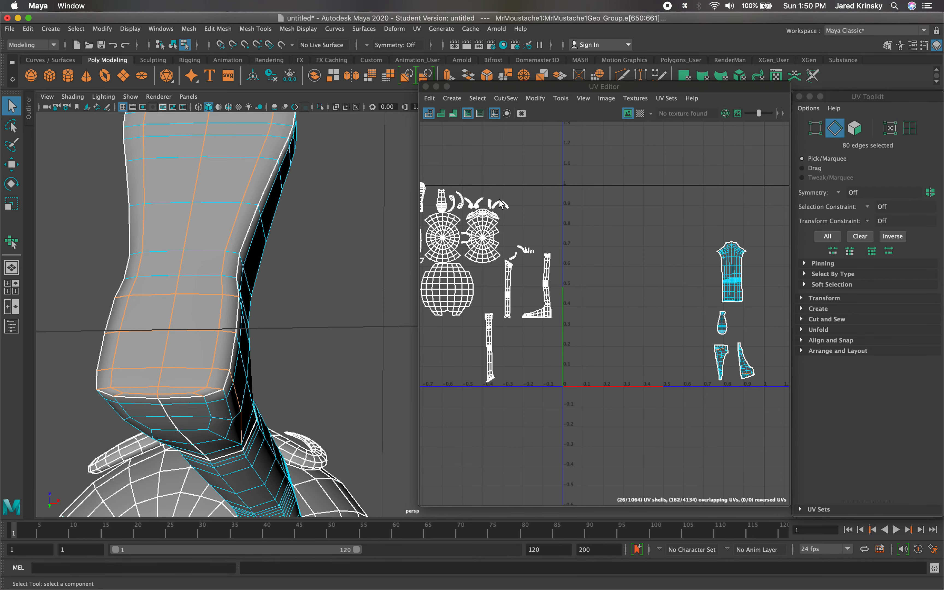
click(506, 98)
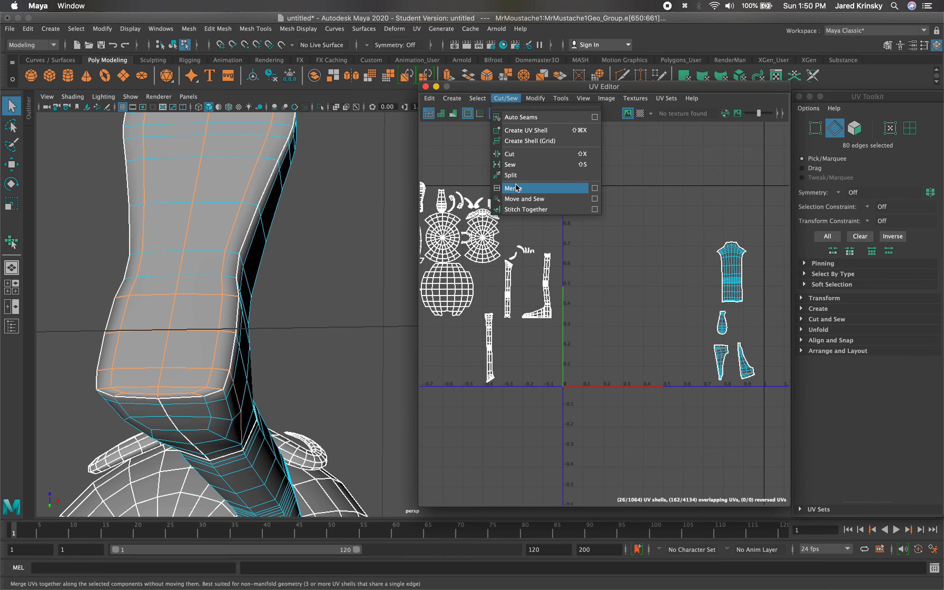
click(523, 201)
Step: Select the sewn left-sole UV shell and move it beneath the left-leg shell, just right of the foot-top shell
scroll(523, 202, down, 3)
right_drag(488, 209, 466, 202)
click(445, 208)
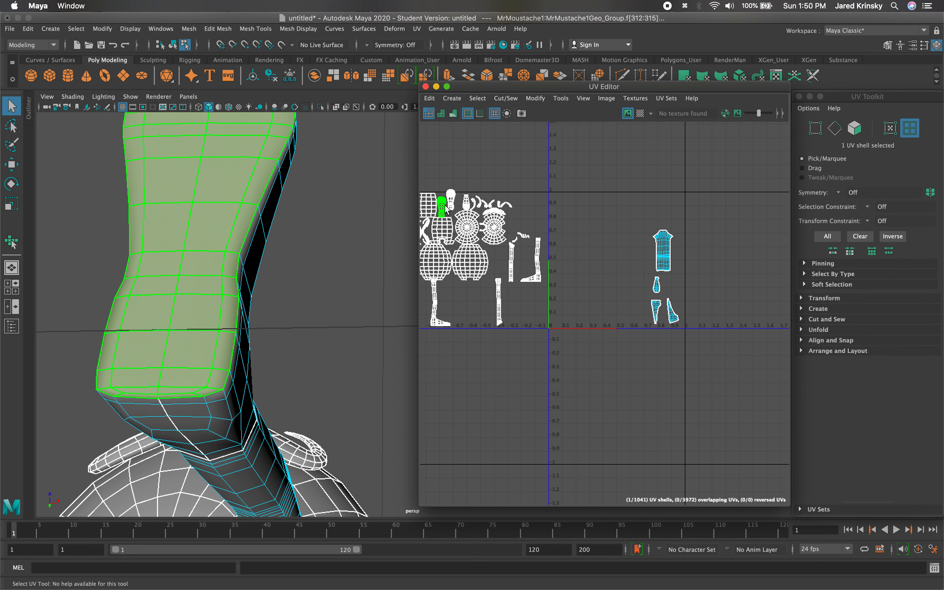
key(w)
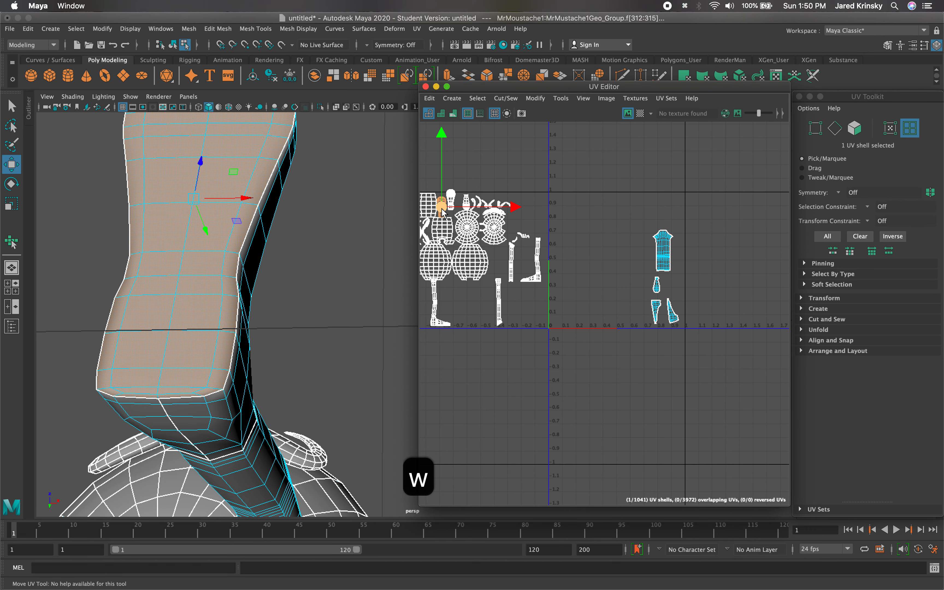
drag(452, 227, 667, 286)
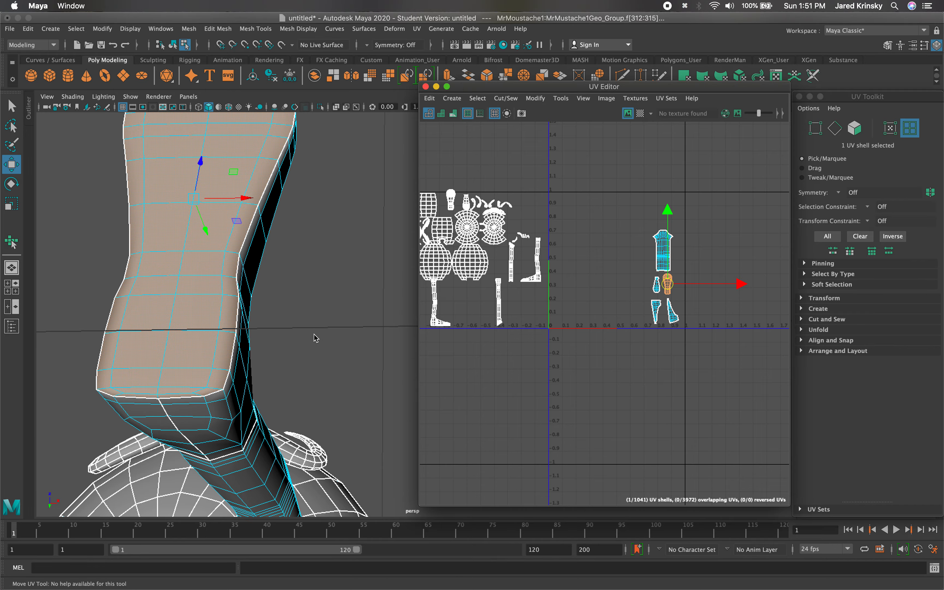
scroll(316, 338, down, 3)
alt+drag(346, 306, 344, 392)
scroll(344, 394, down, 3)
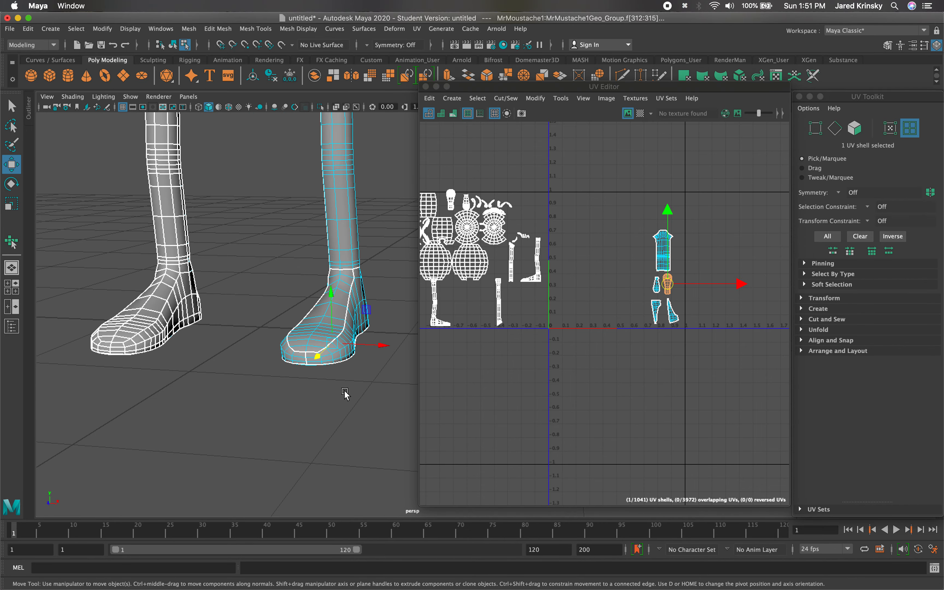